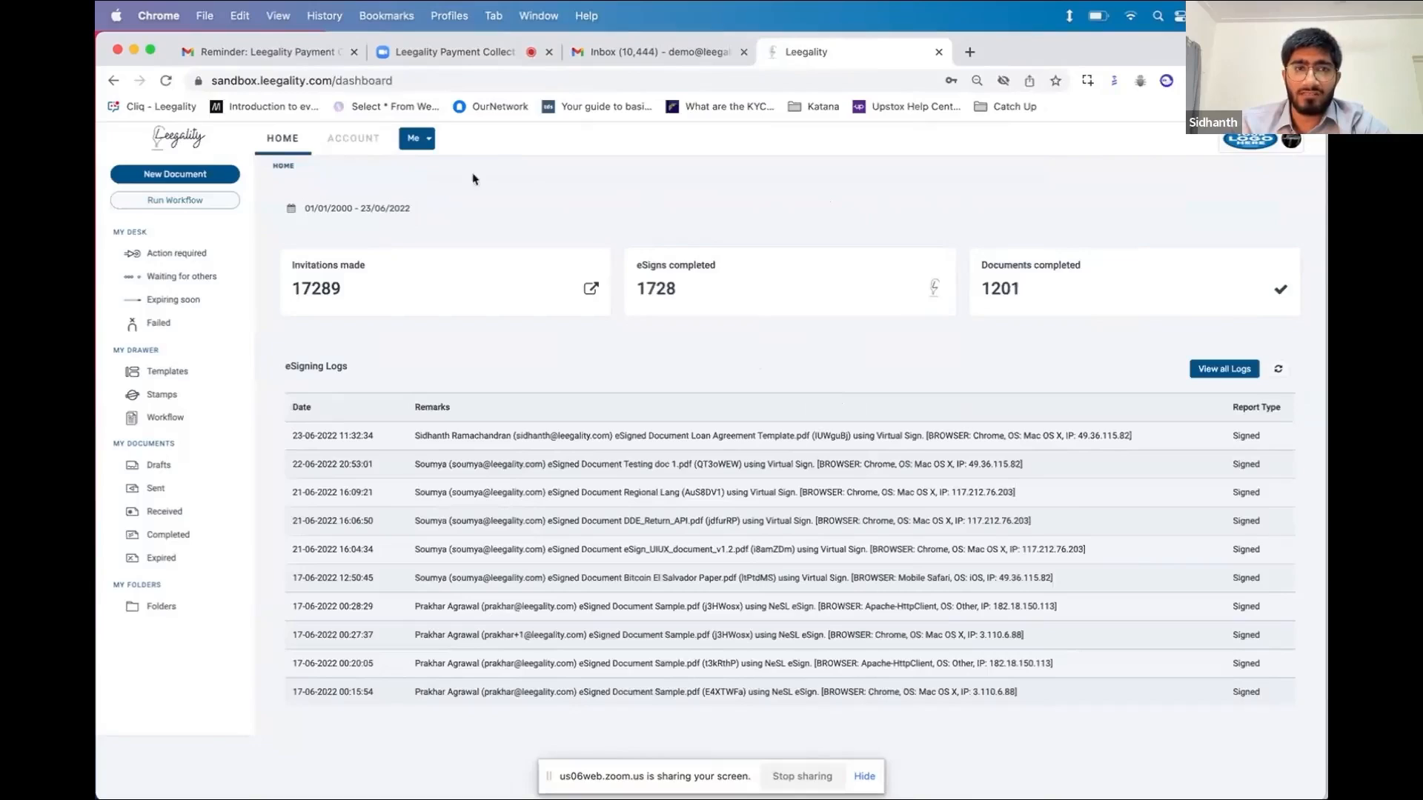
Select Razorpay Account as the gateway under Department > Payment Collection
click(354, 139)
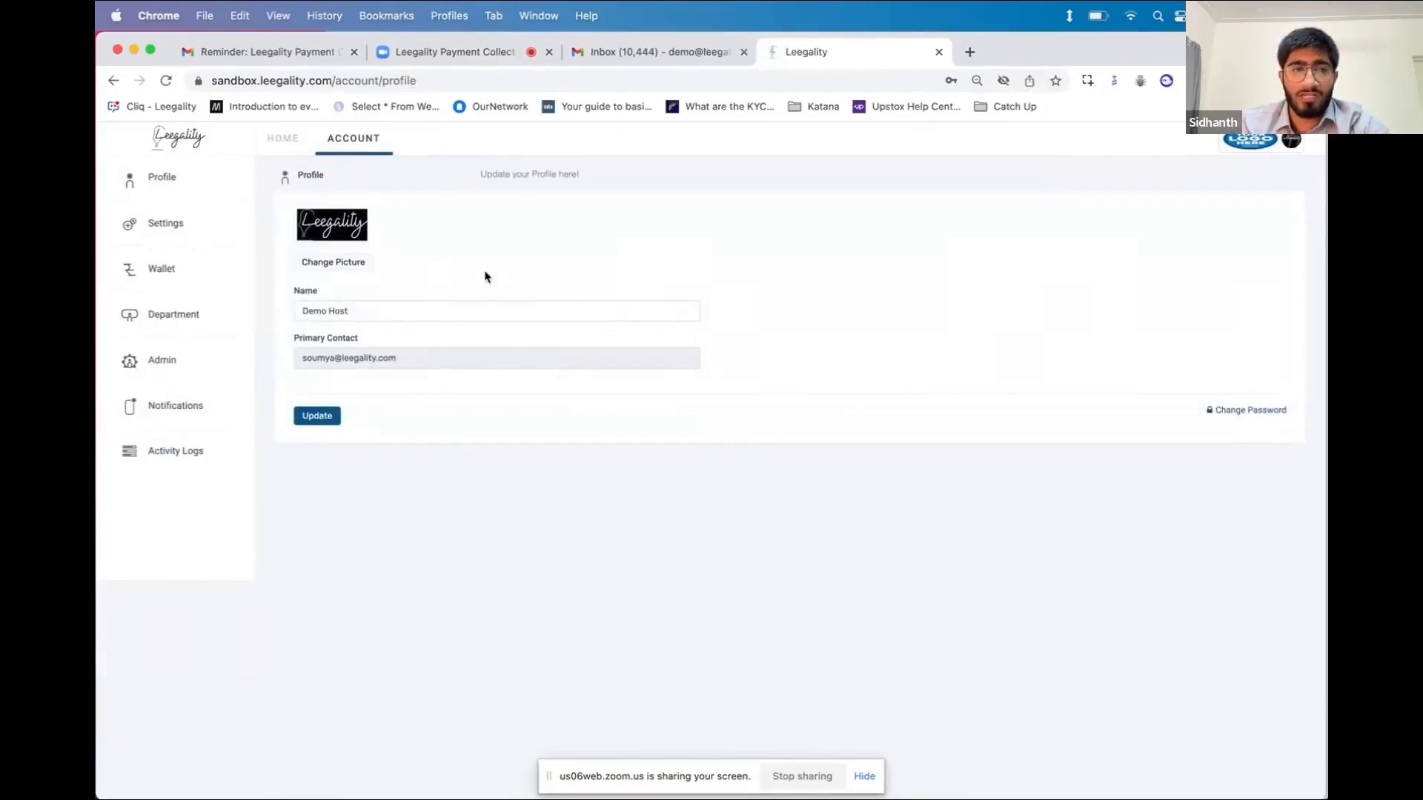
click(177, 318)
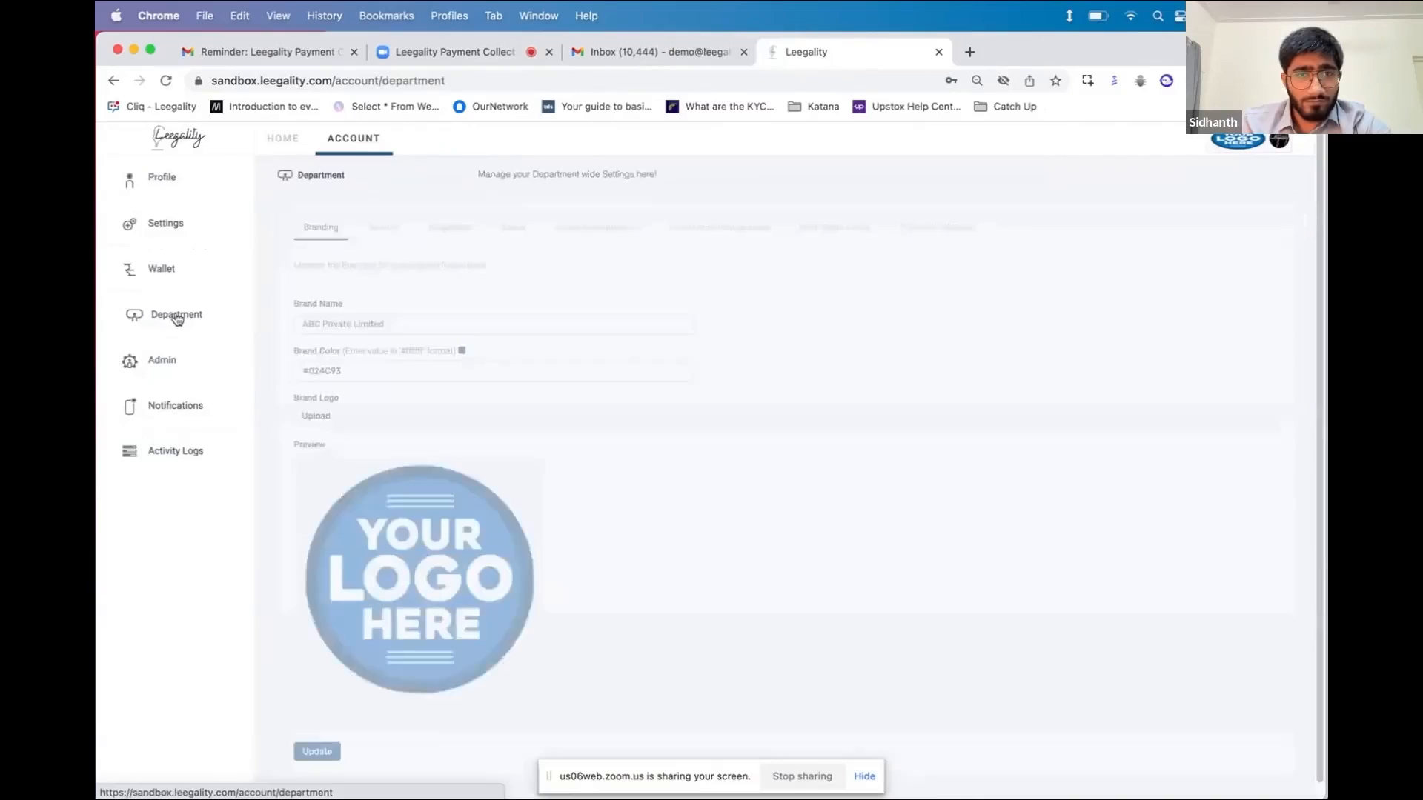
click(953, 223)
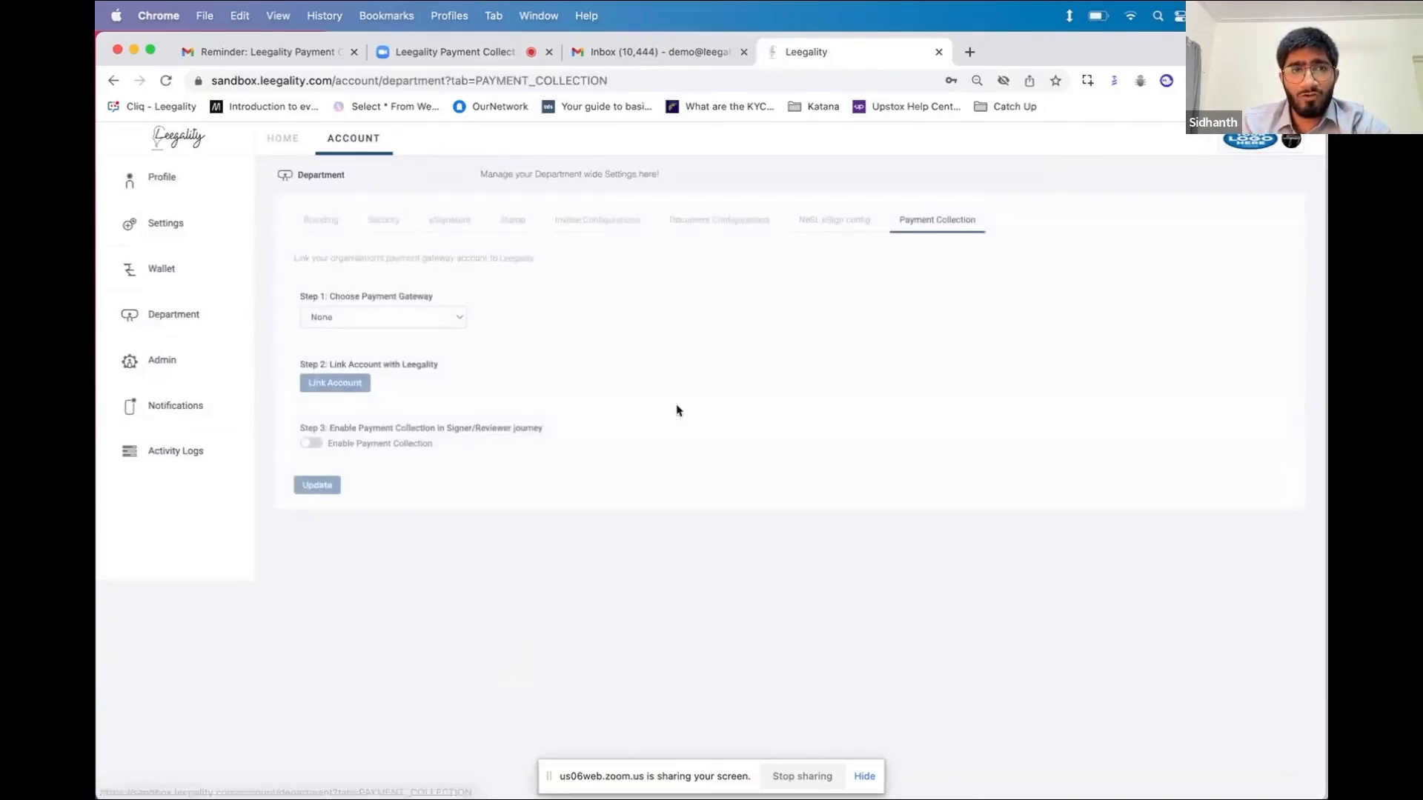
click(454, 317)
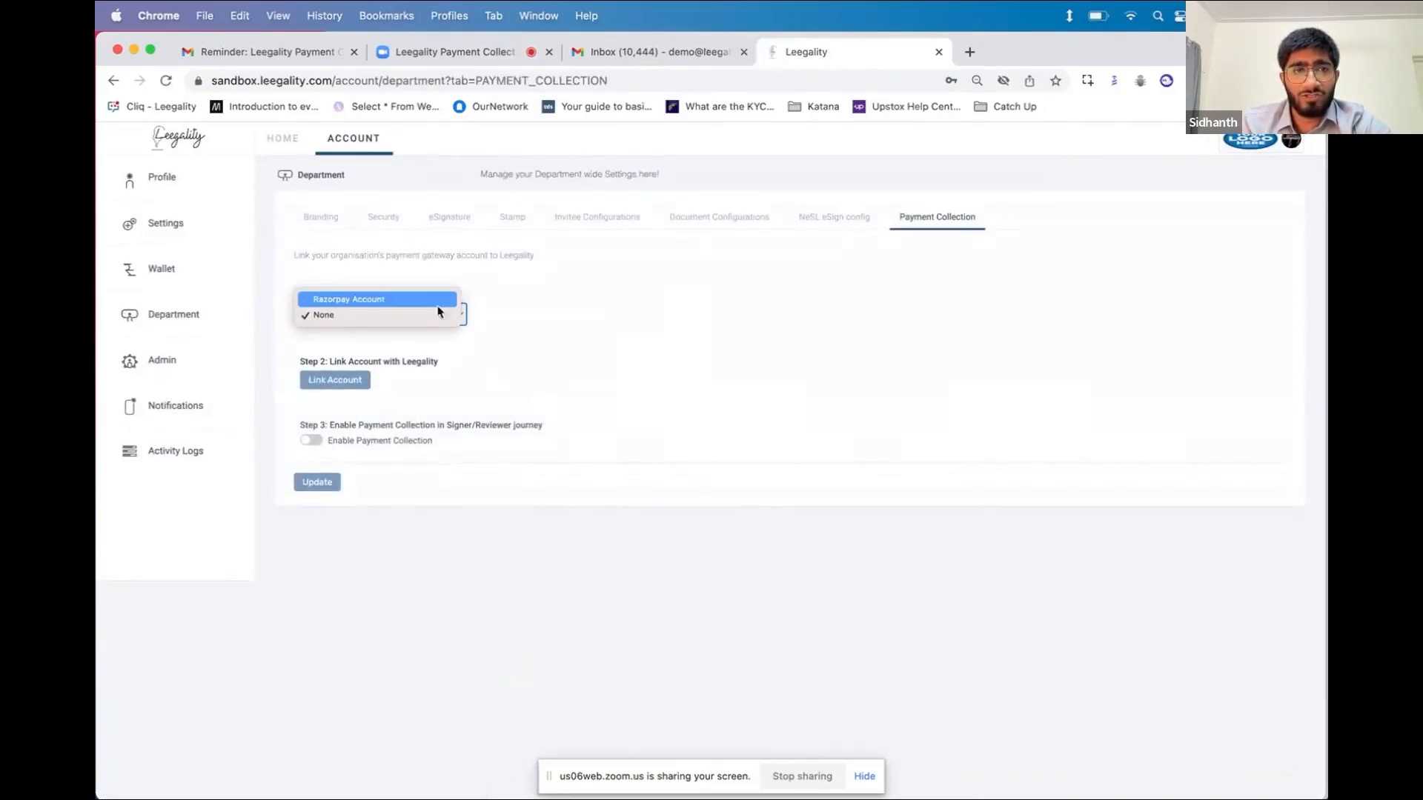
click(423, 300)
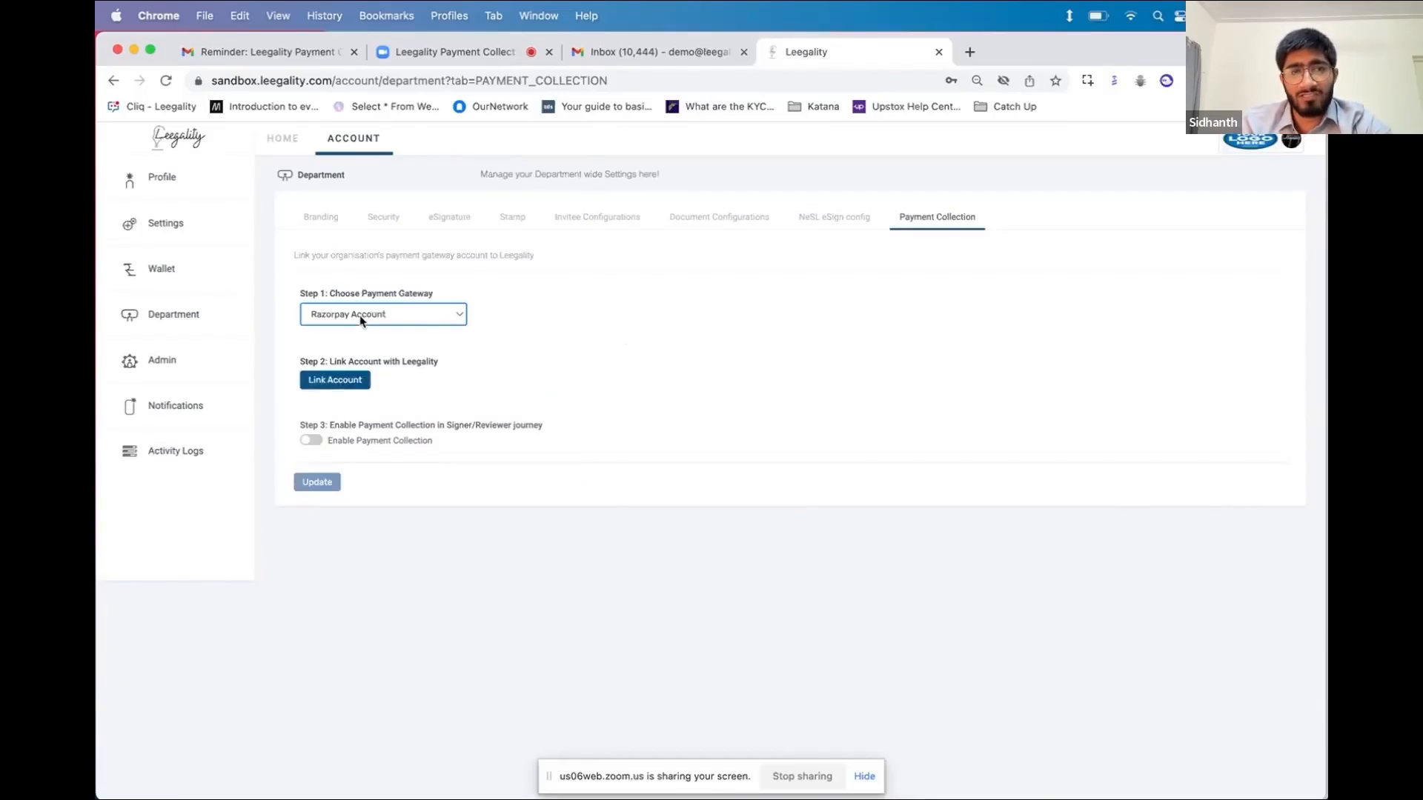
Link the Razorpay account by accepting the Terms & Condition and authorizing Leegality
click(327, 384)
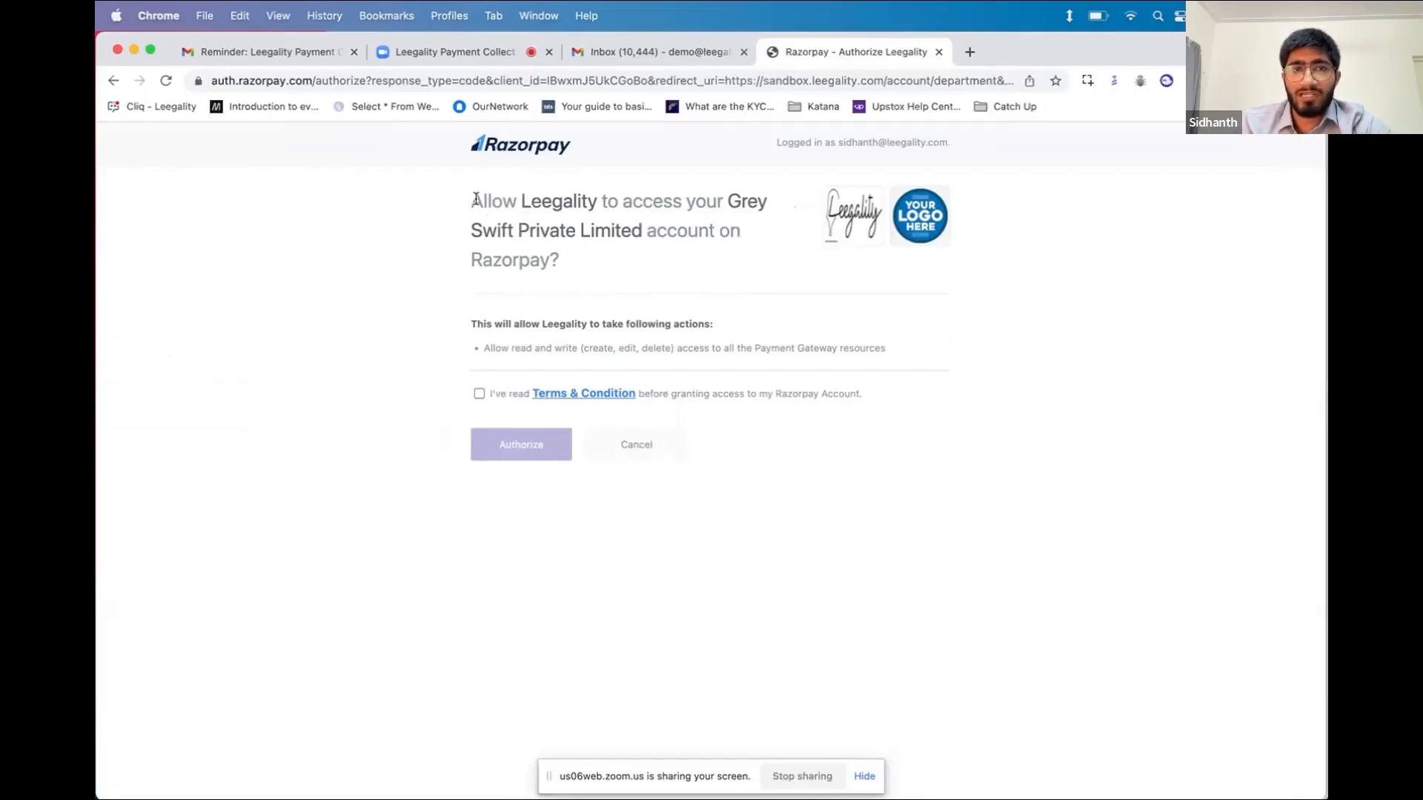
drag(474, 198, 691, 268)
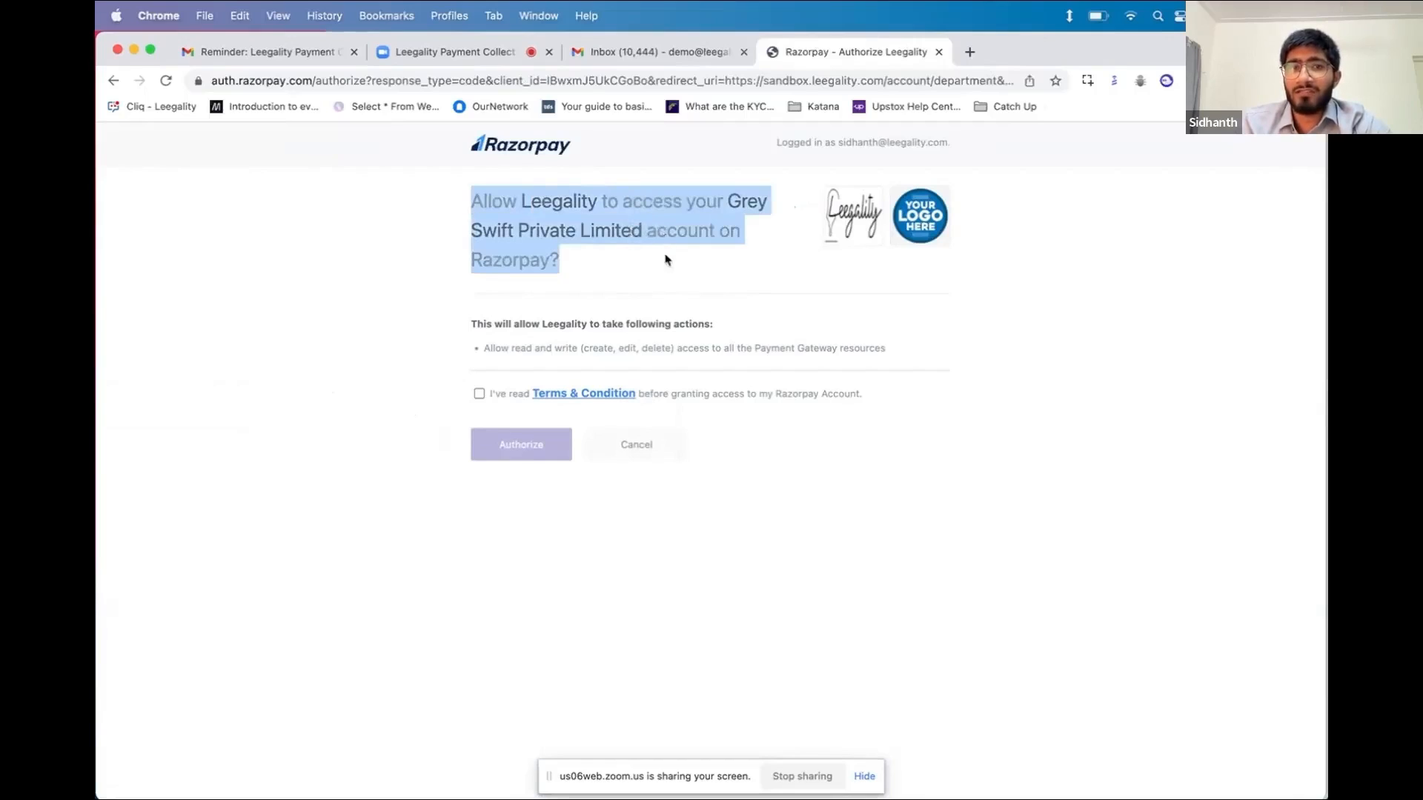
click(675, 219)
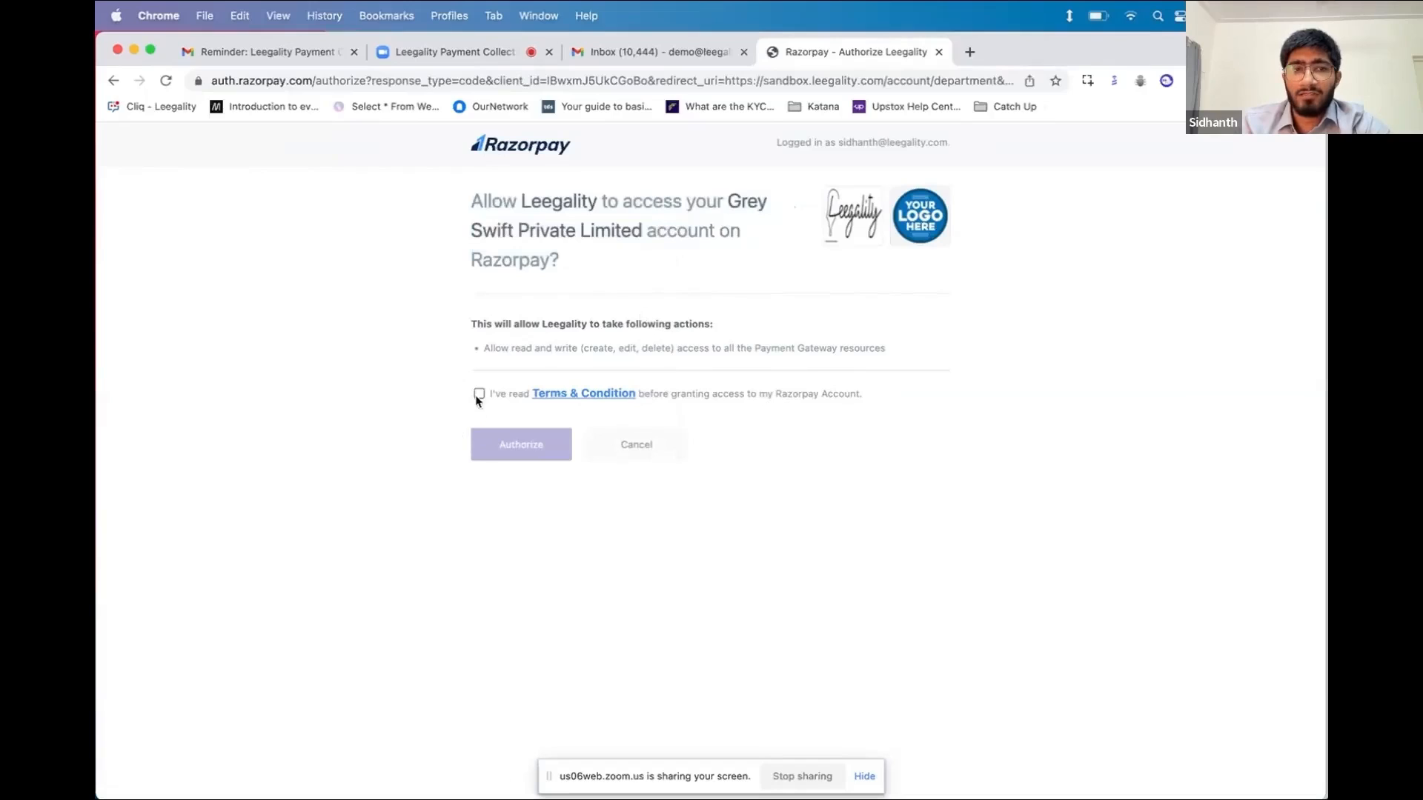
click(479, 394)
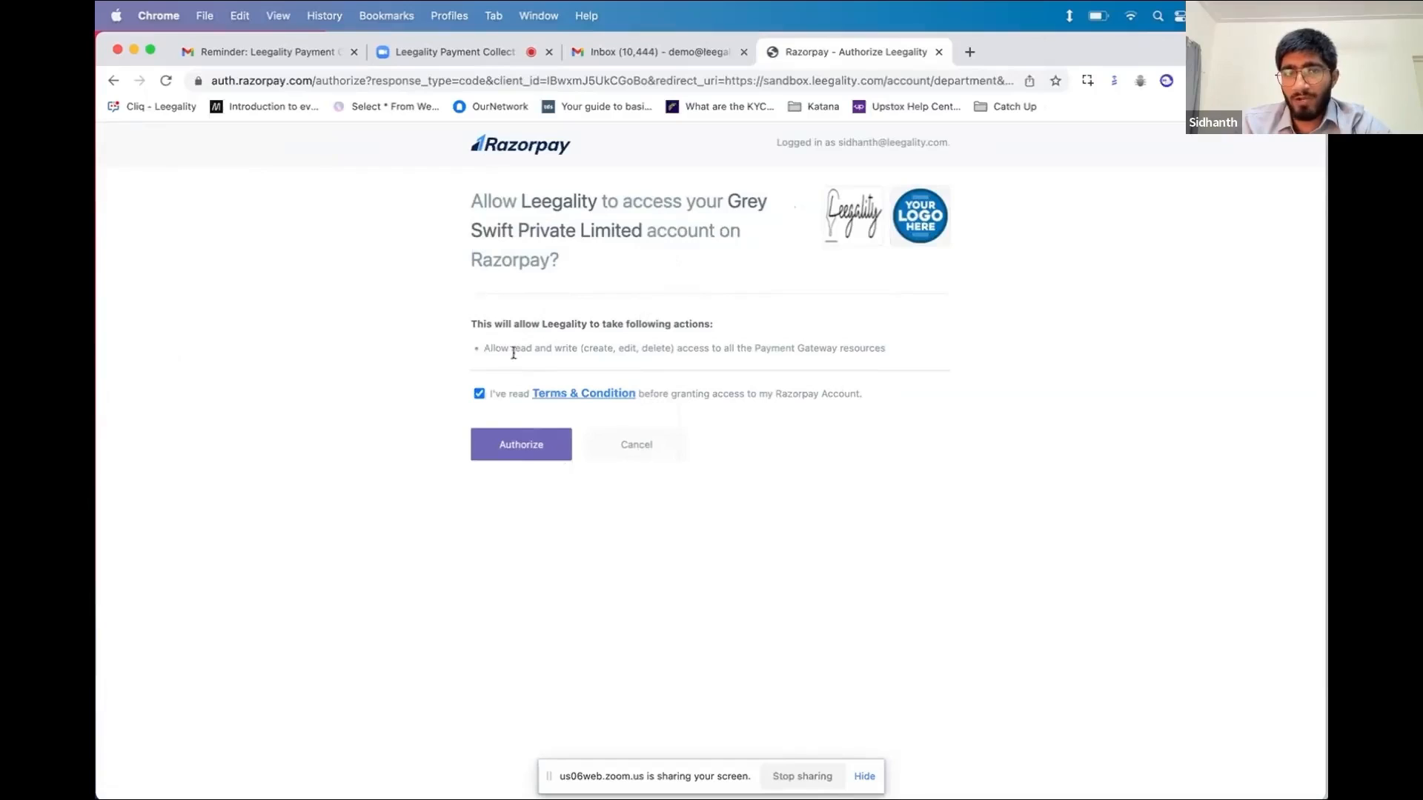
click(511, 446)
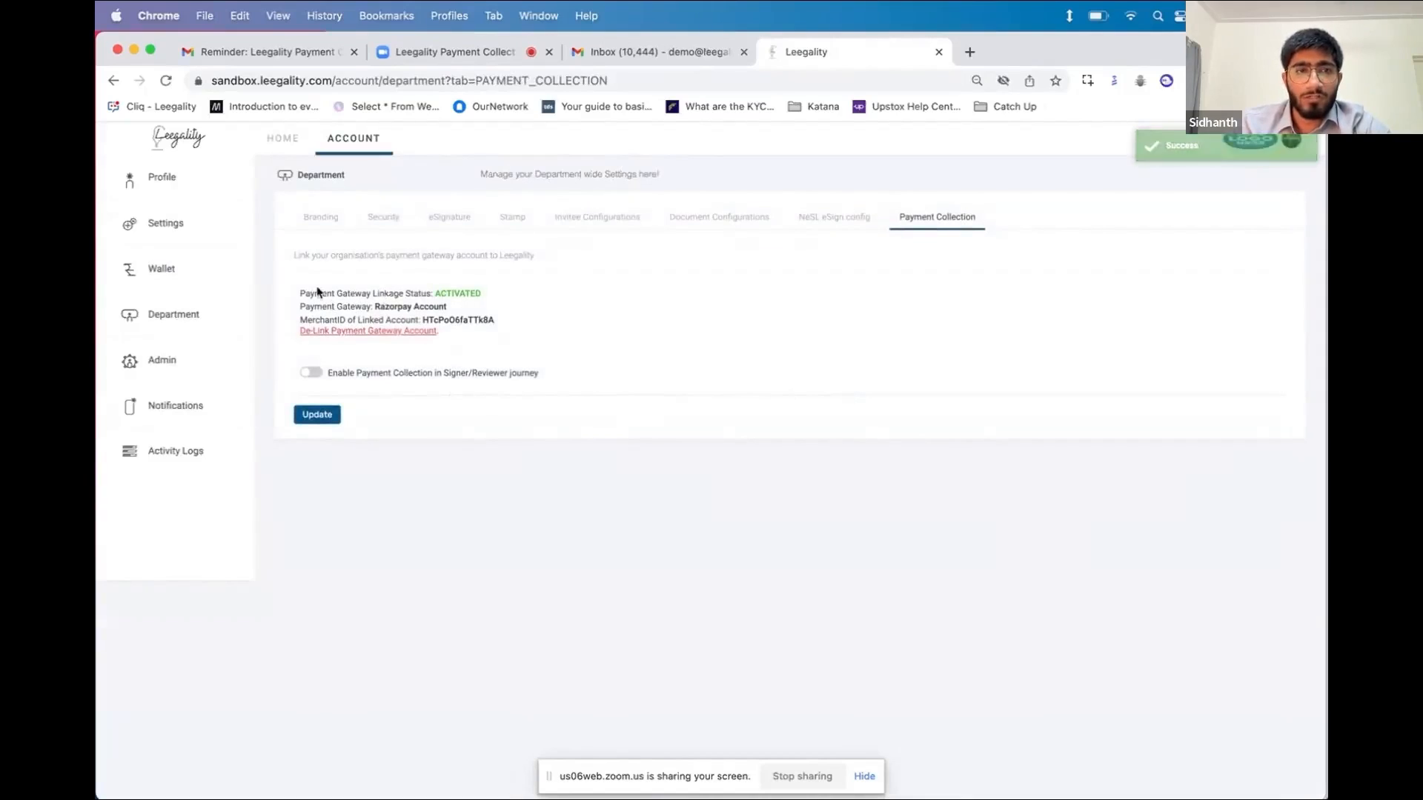
Switch on Enable Payment Collection in Signer/Reviewer journey and save it with Update
drag(299, 294, 452, 294)
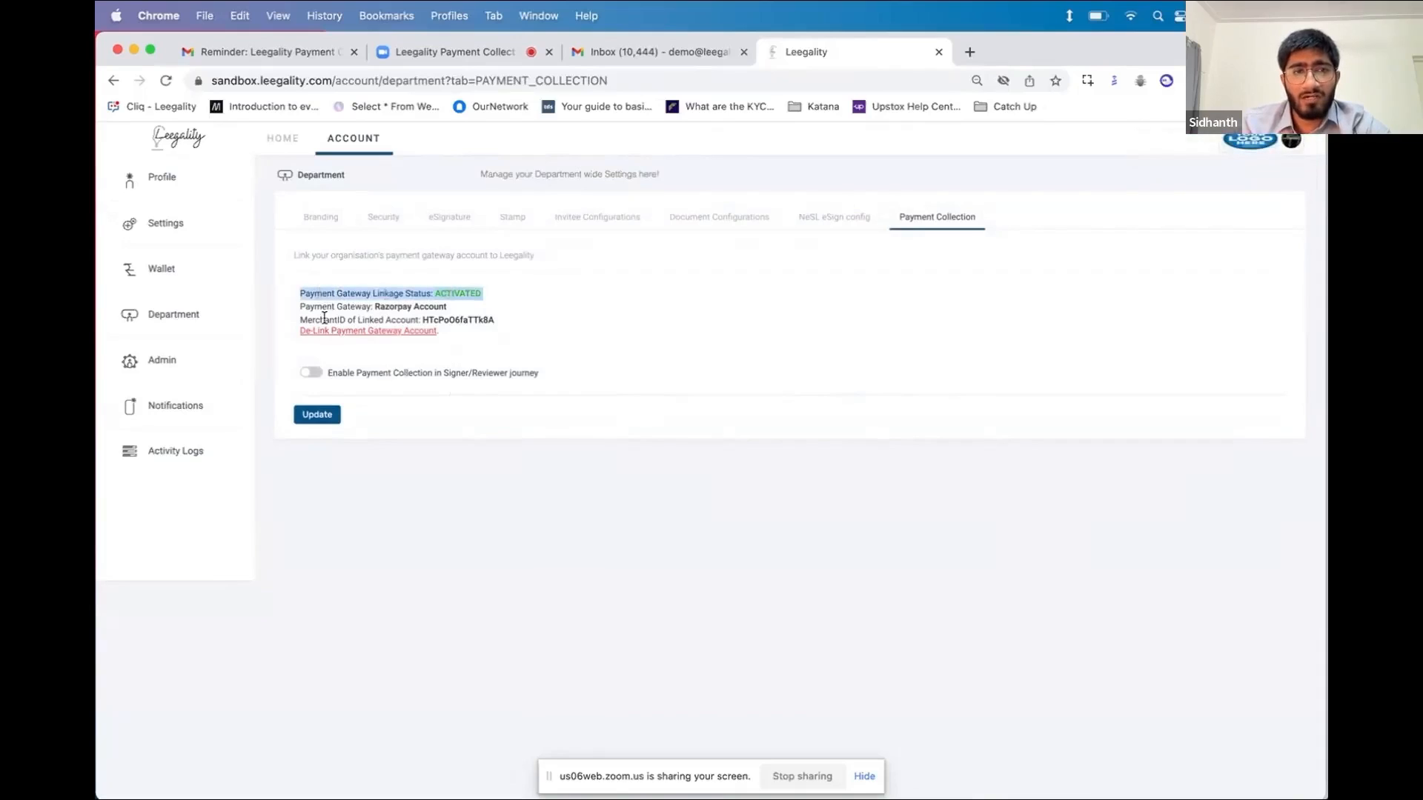
click(453, 305)
triple_click(451, 300)
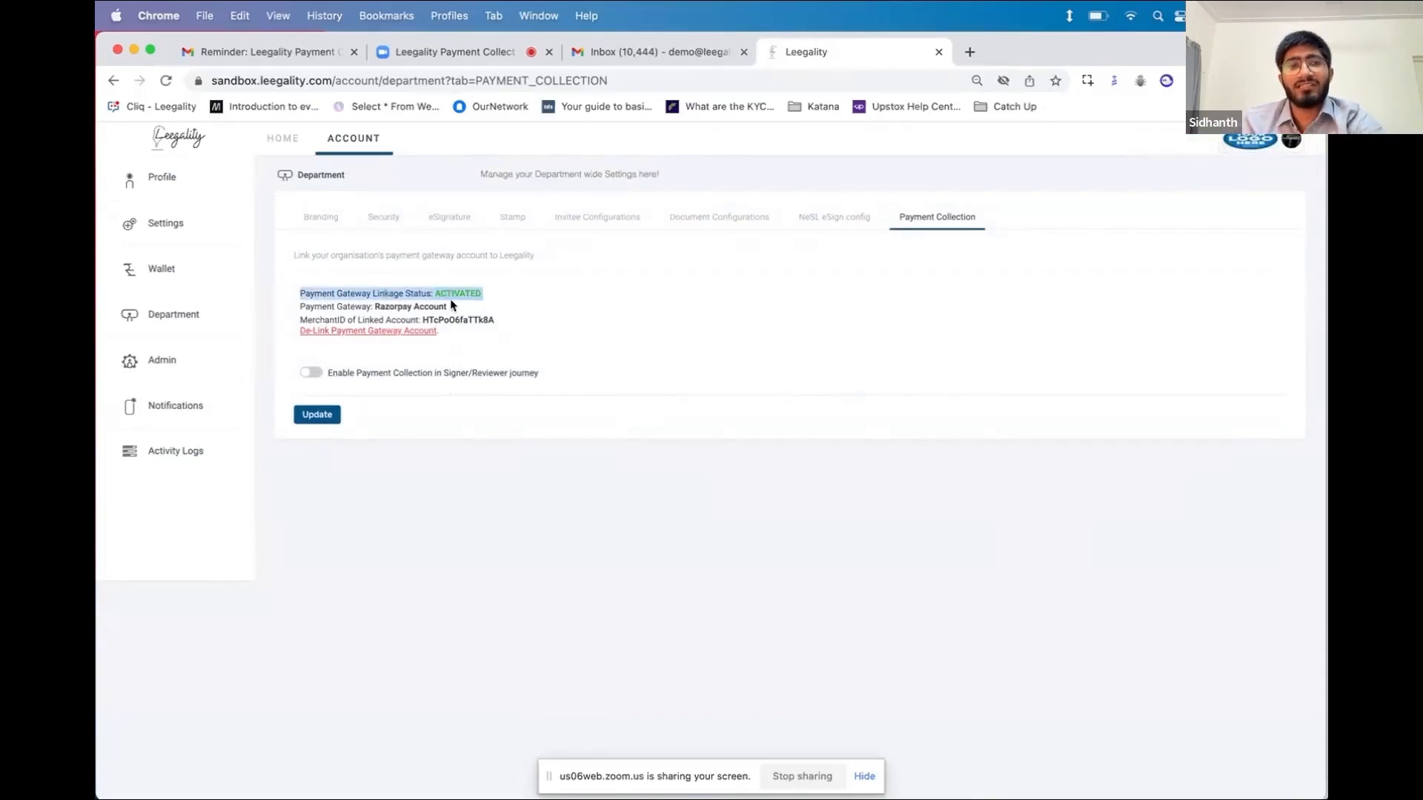
click(450, 306)
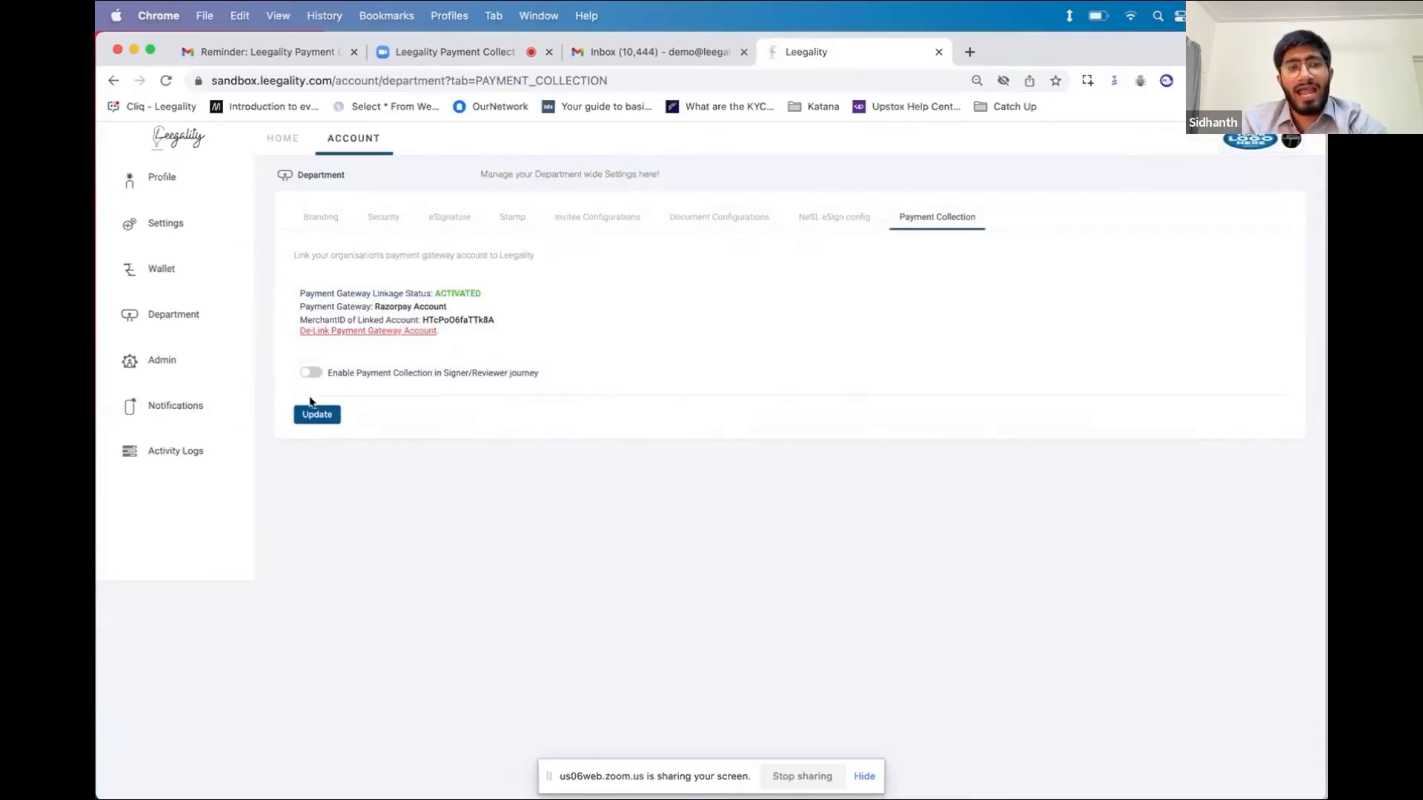
click(312, 373)
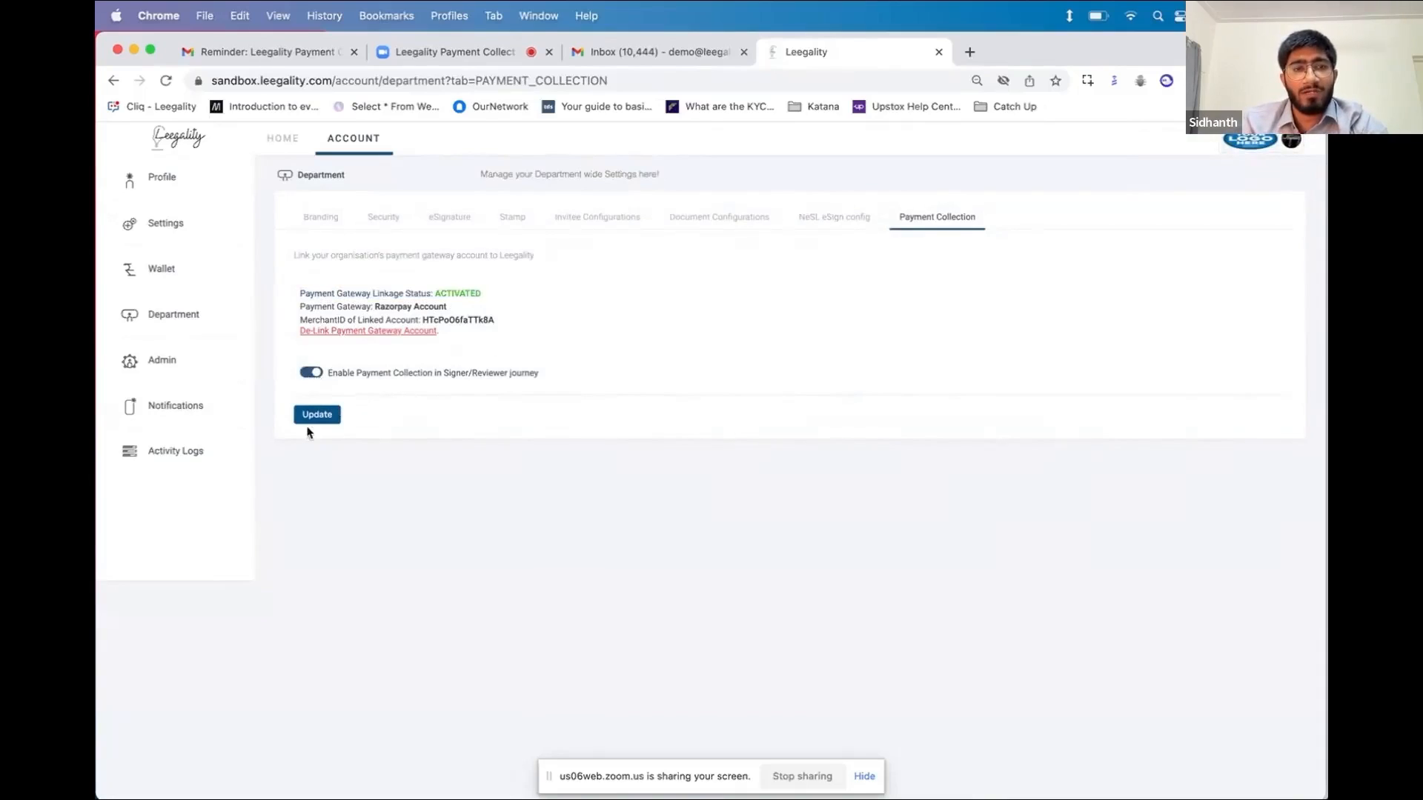
click(321, 416)
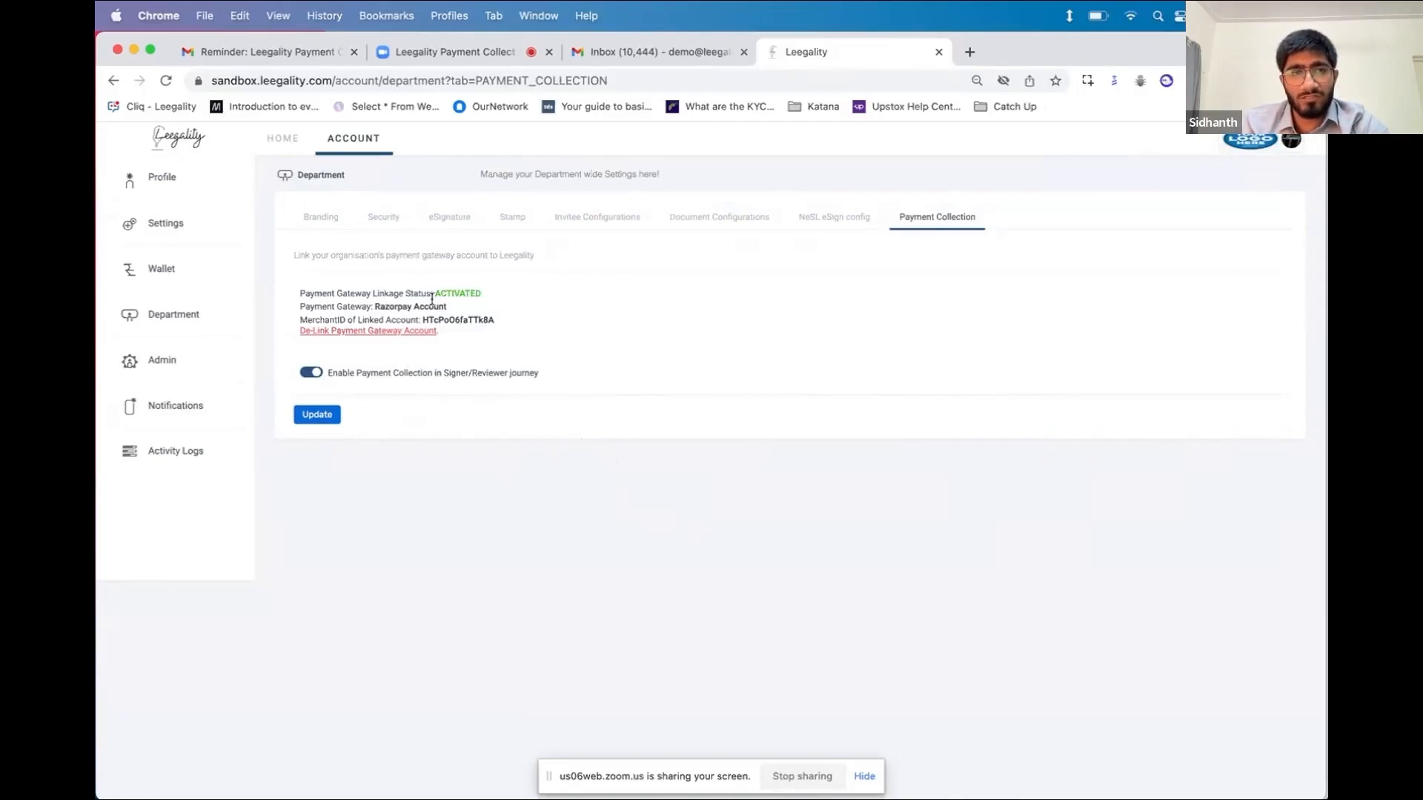
Upload Loan Agreement Template.pdf as a new document from the dashboard and save it
click(283, 139)
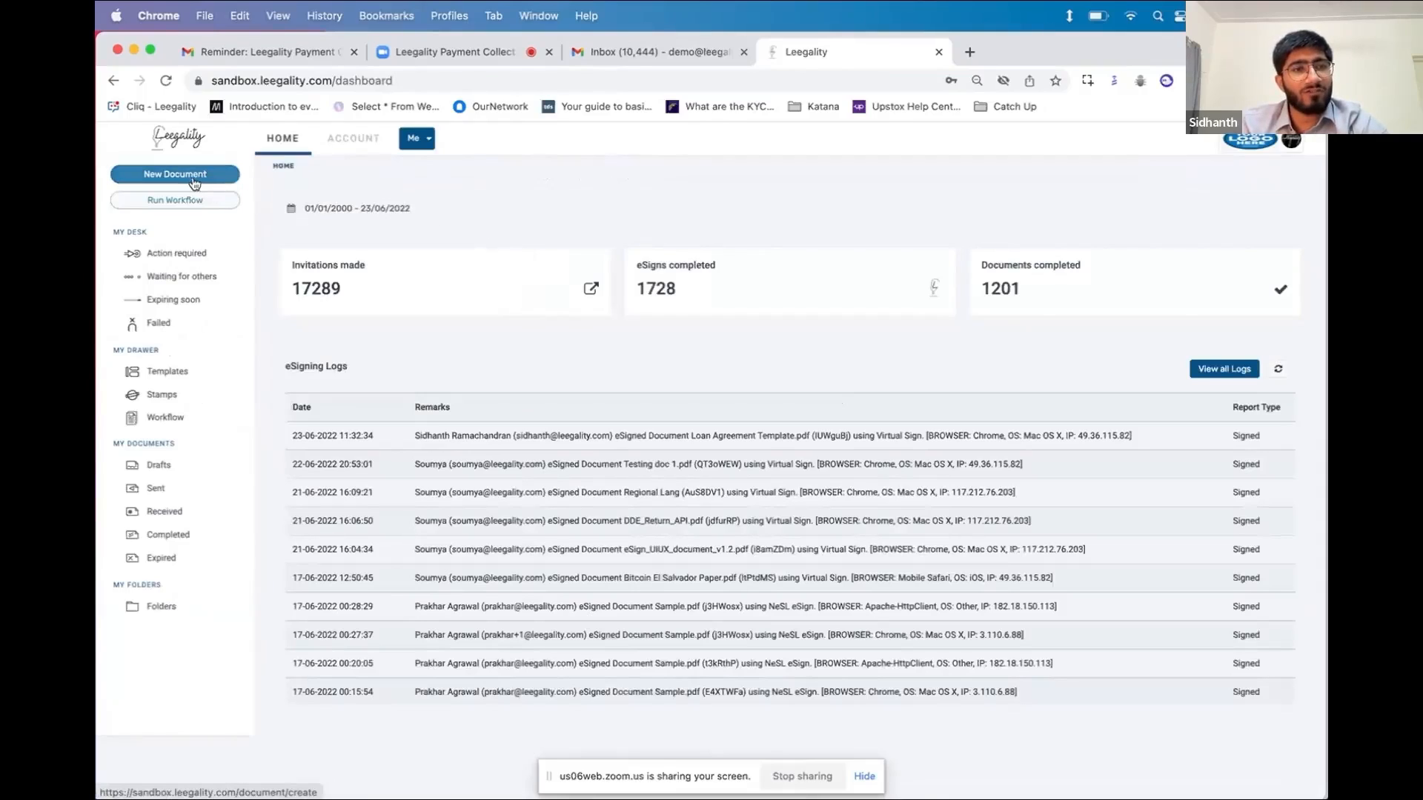
click(236, 177)
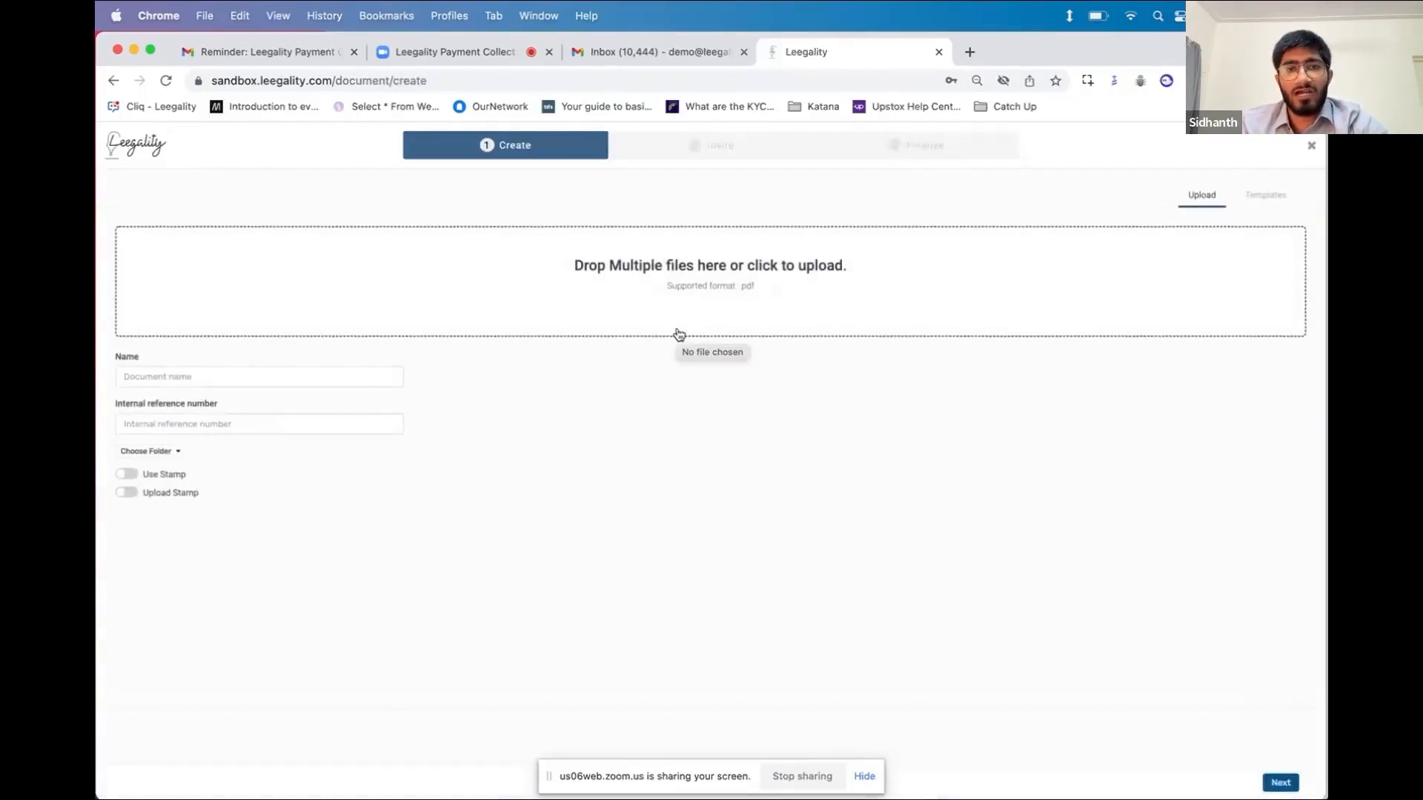
click(692, 283)
click(596, 411)
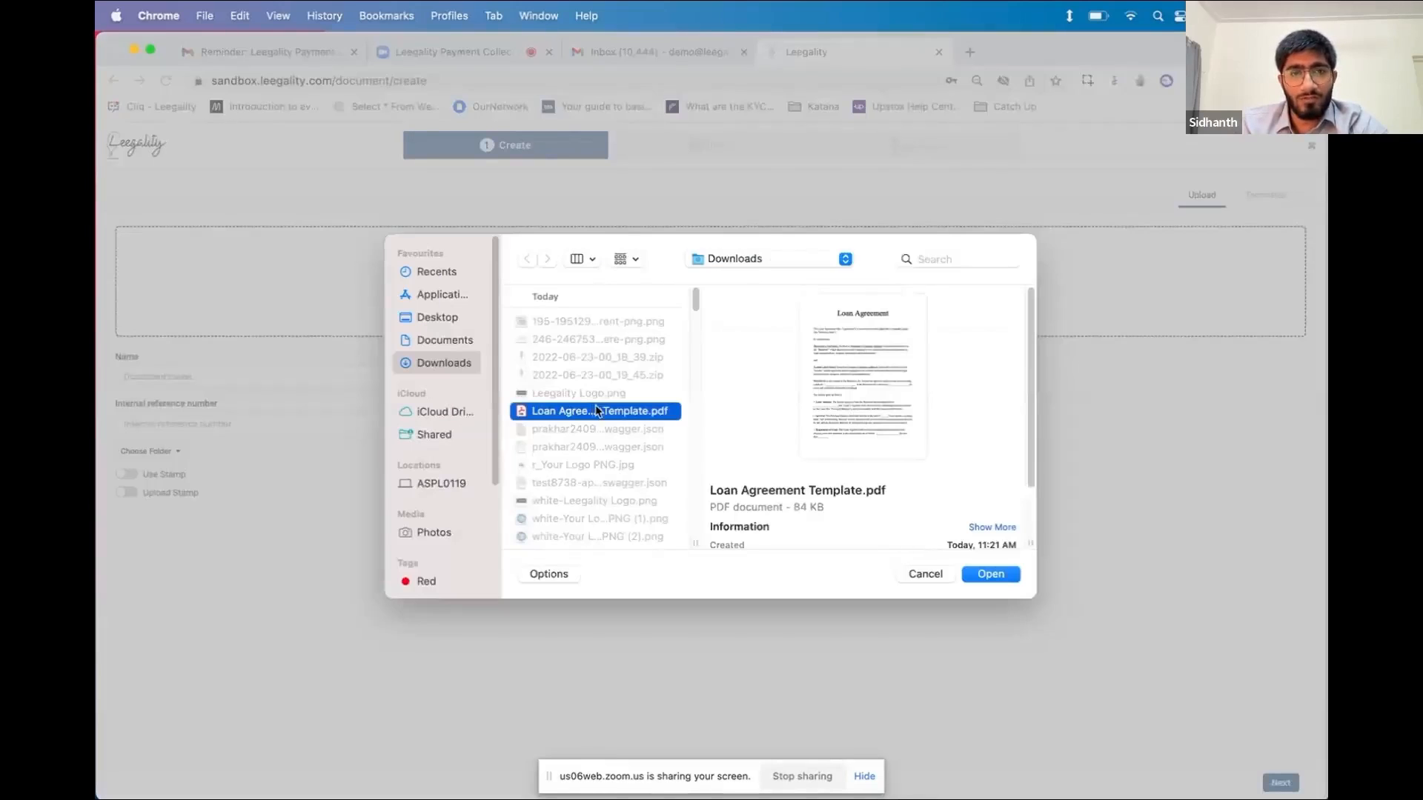
click(1002, 576)
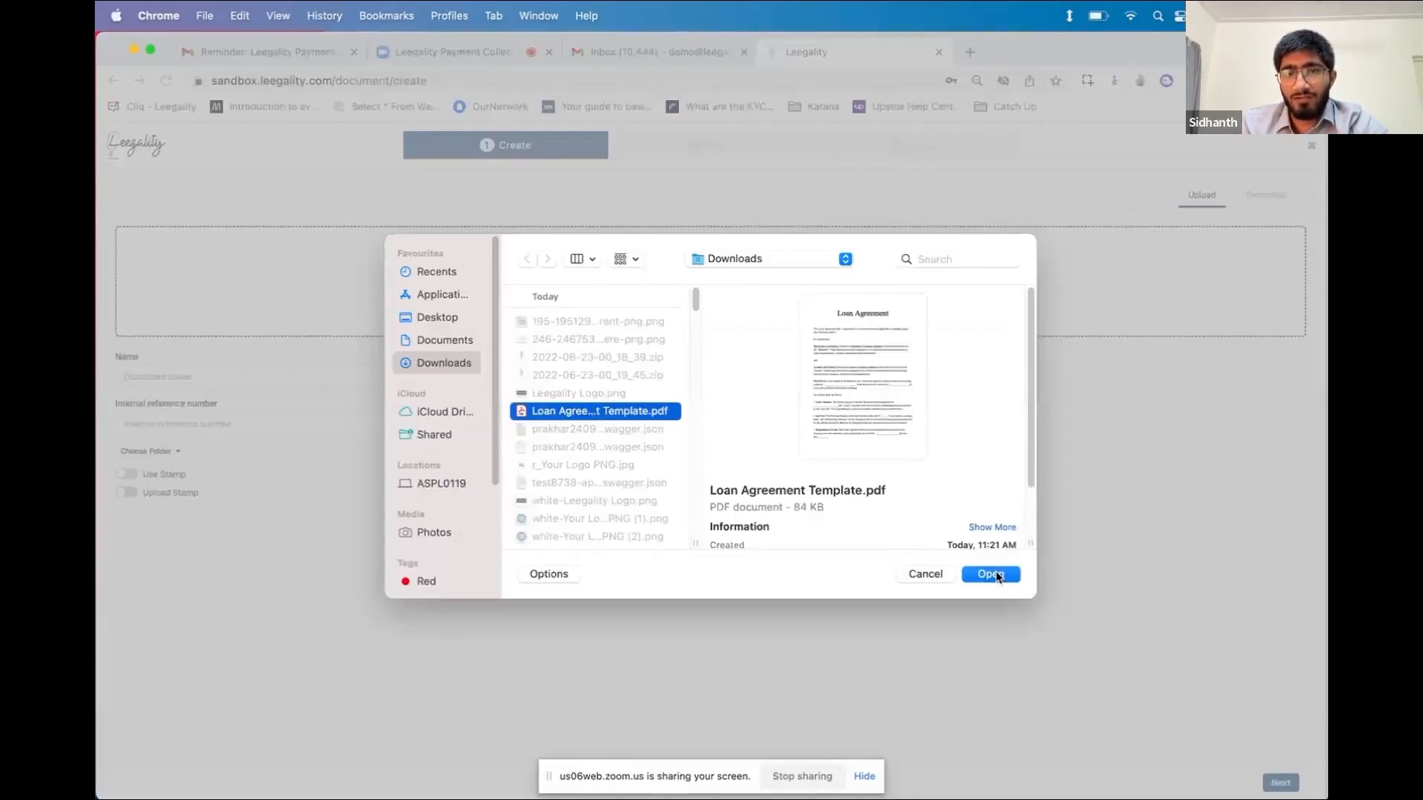
click(1280, 783)
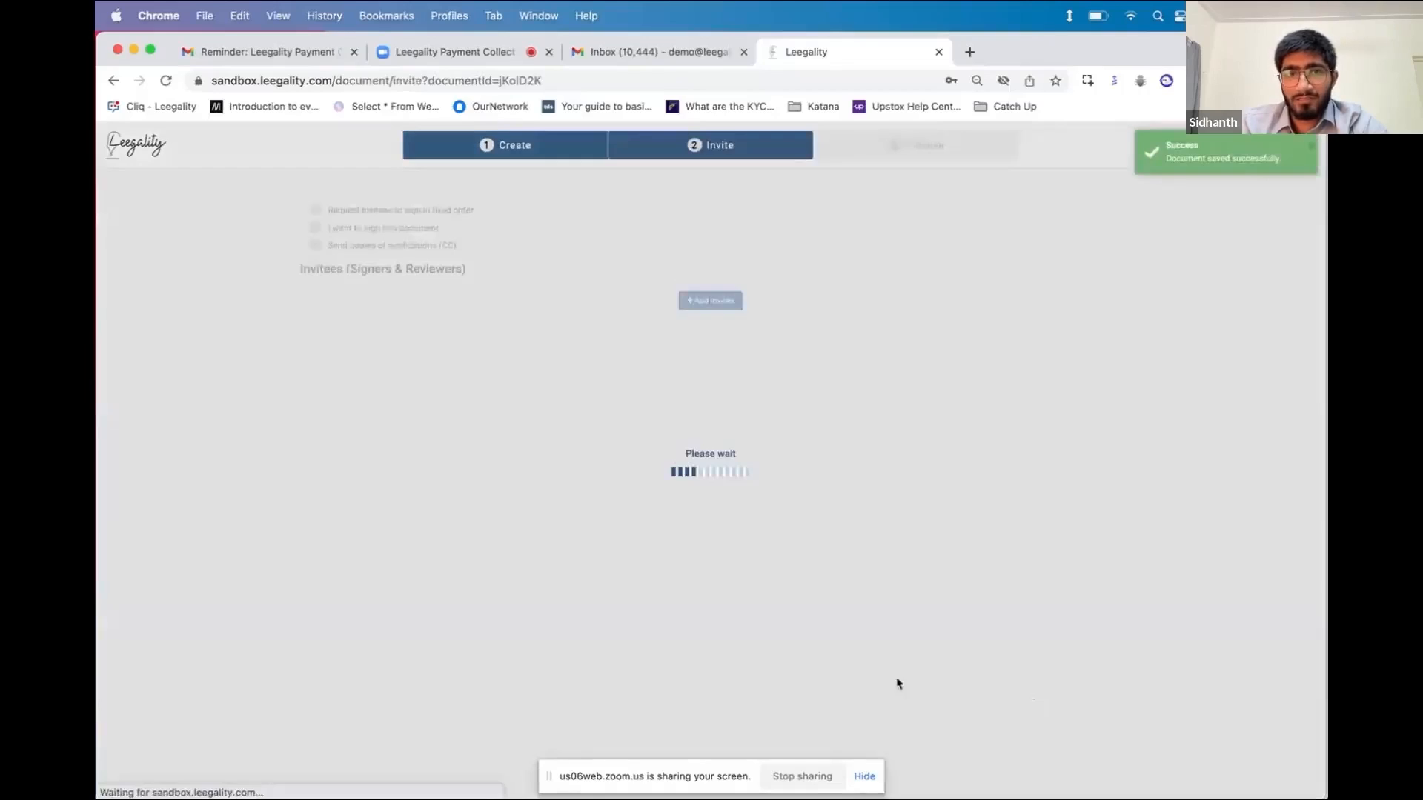
Turn off self-signing and enter the invitee's full name, e-mail and phone number
click(310, 217)
click(406, 363)
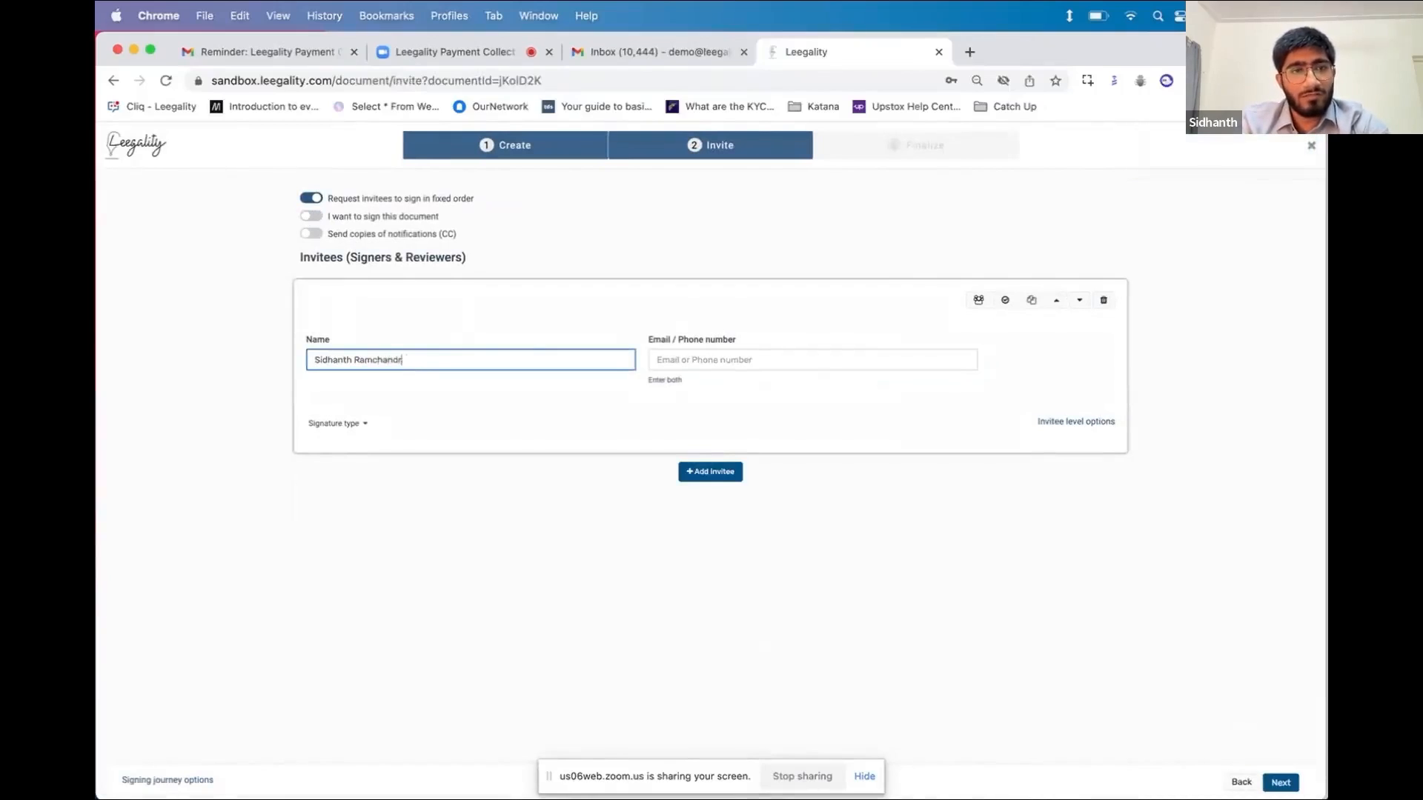
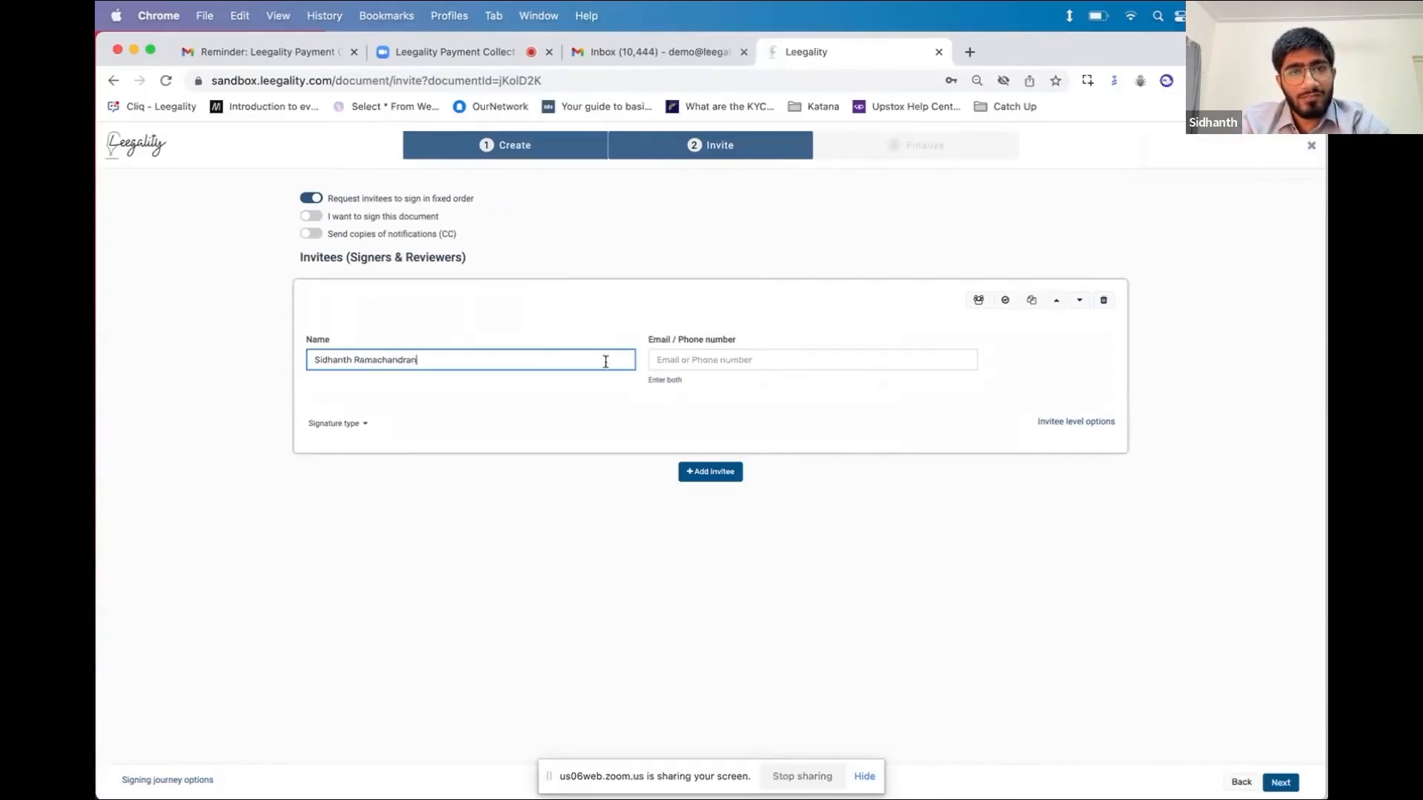
click(724, 360)
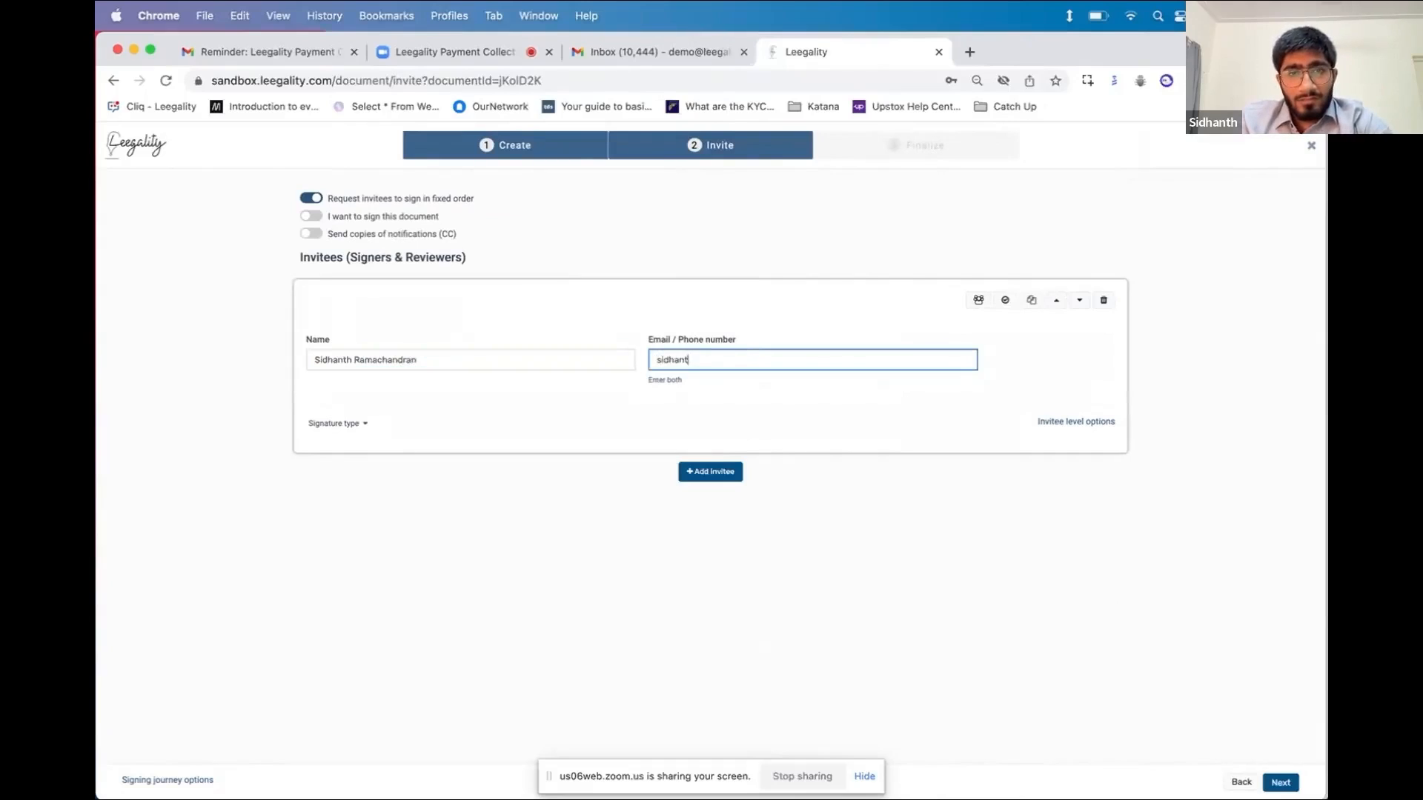
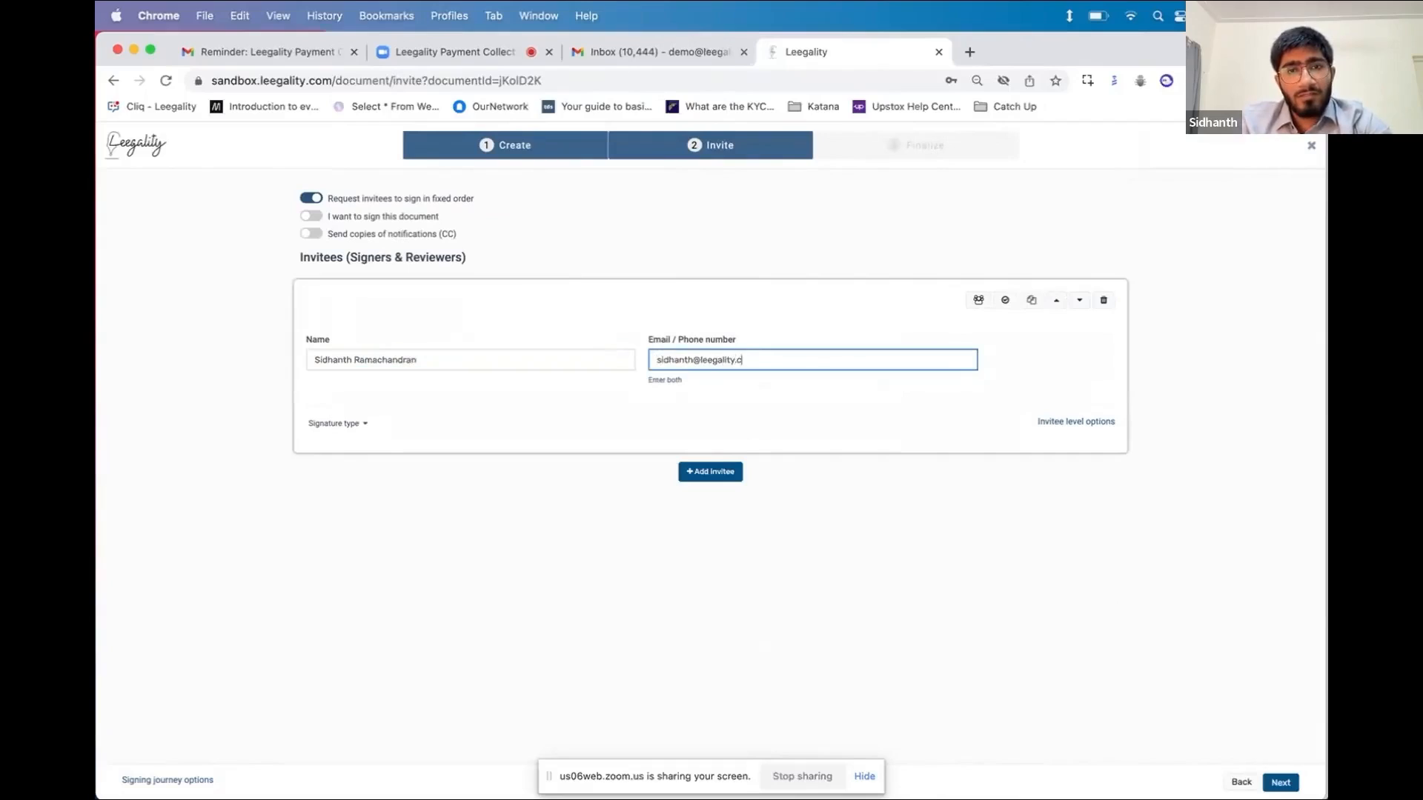
click(667, 387)
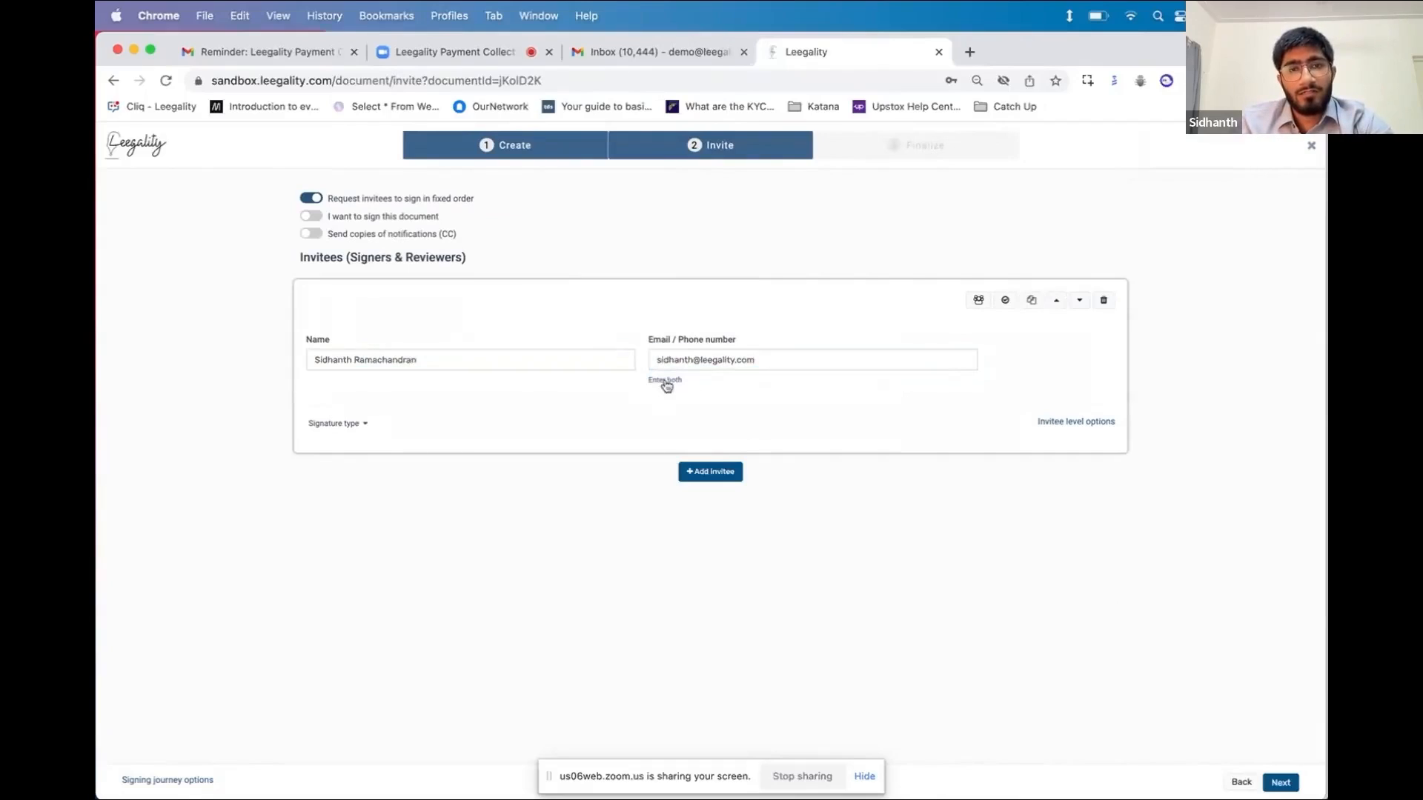
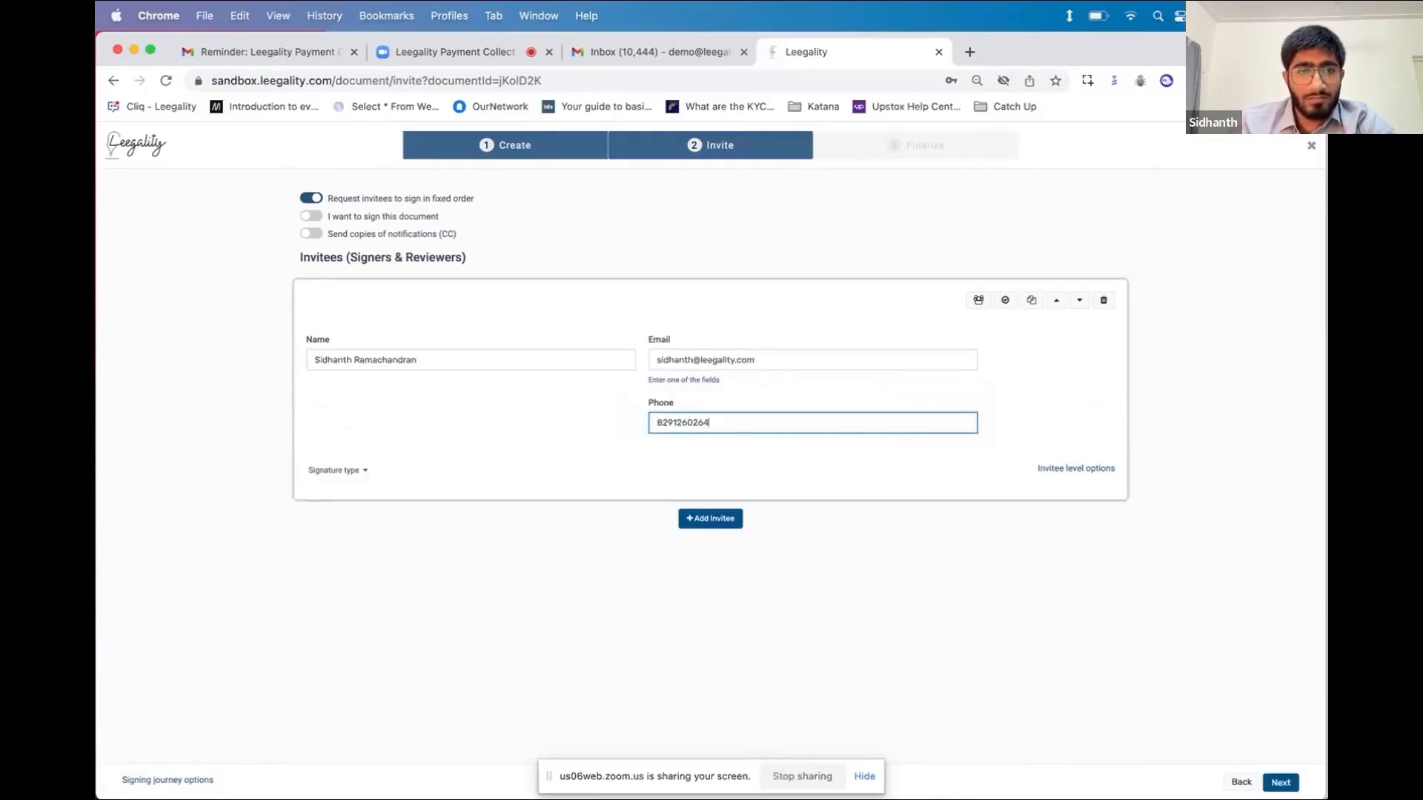
Keep Virtual Sign as the only enabled signature type for the invitee
click(363, 469)
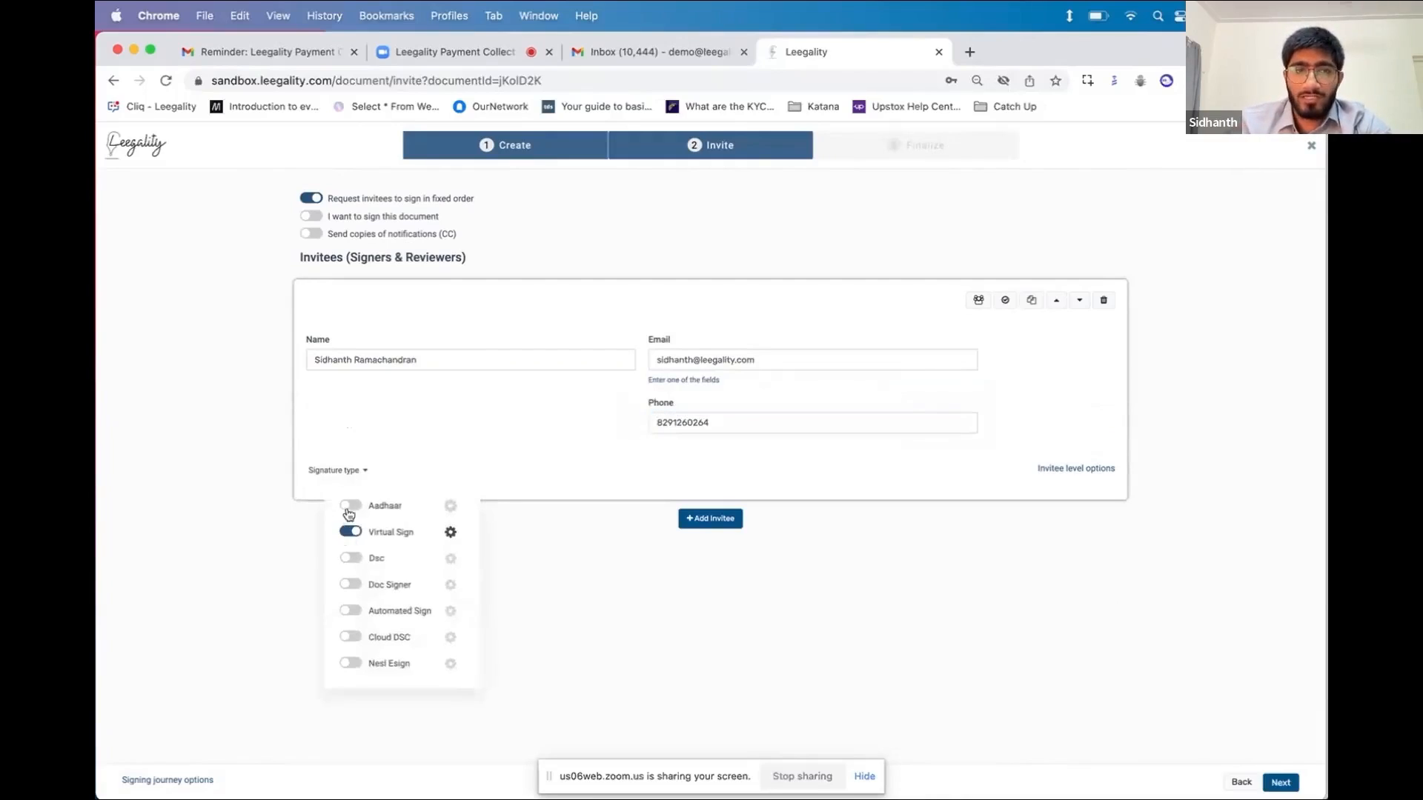
click(360, 533)
click(361, 533)
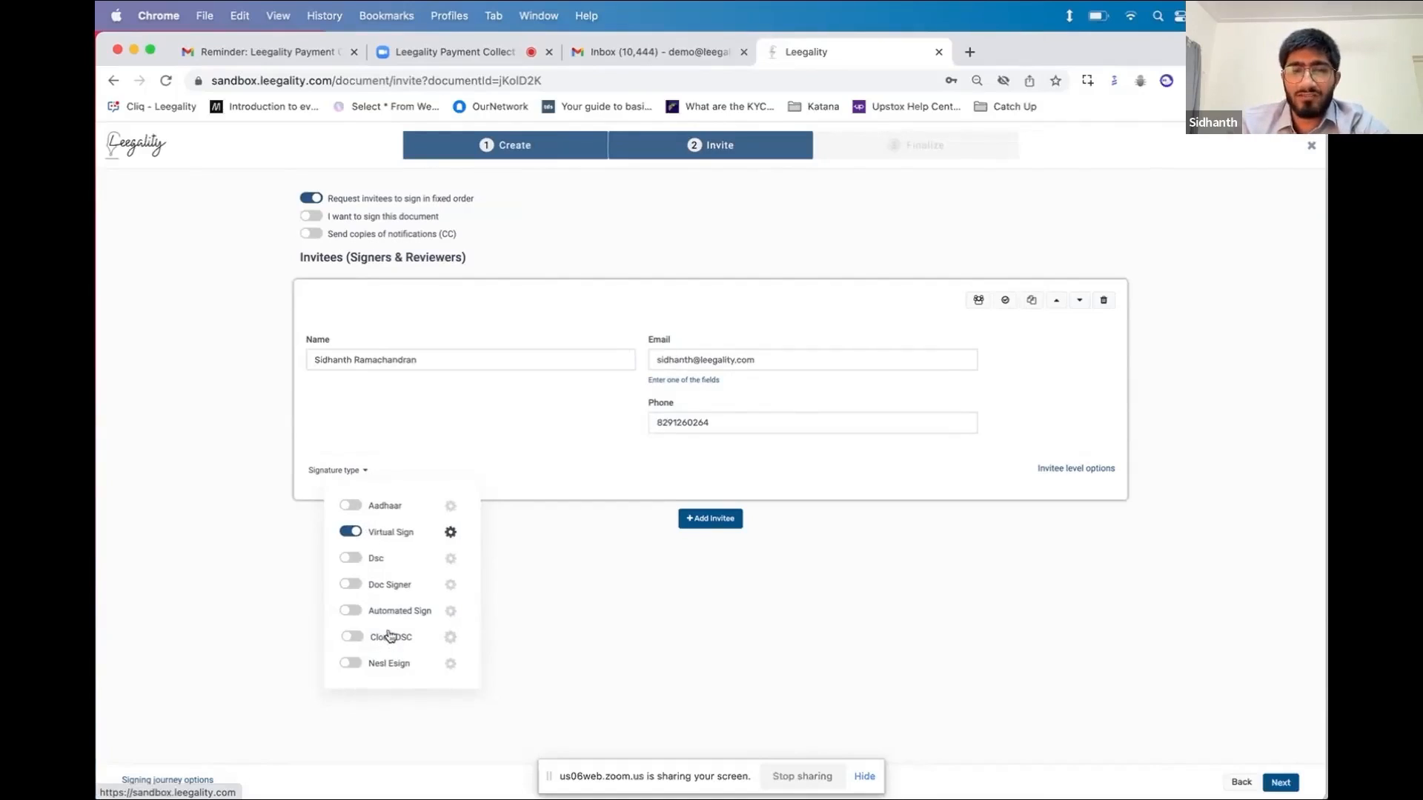
click(500, 682)
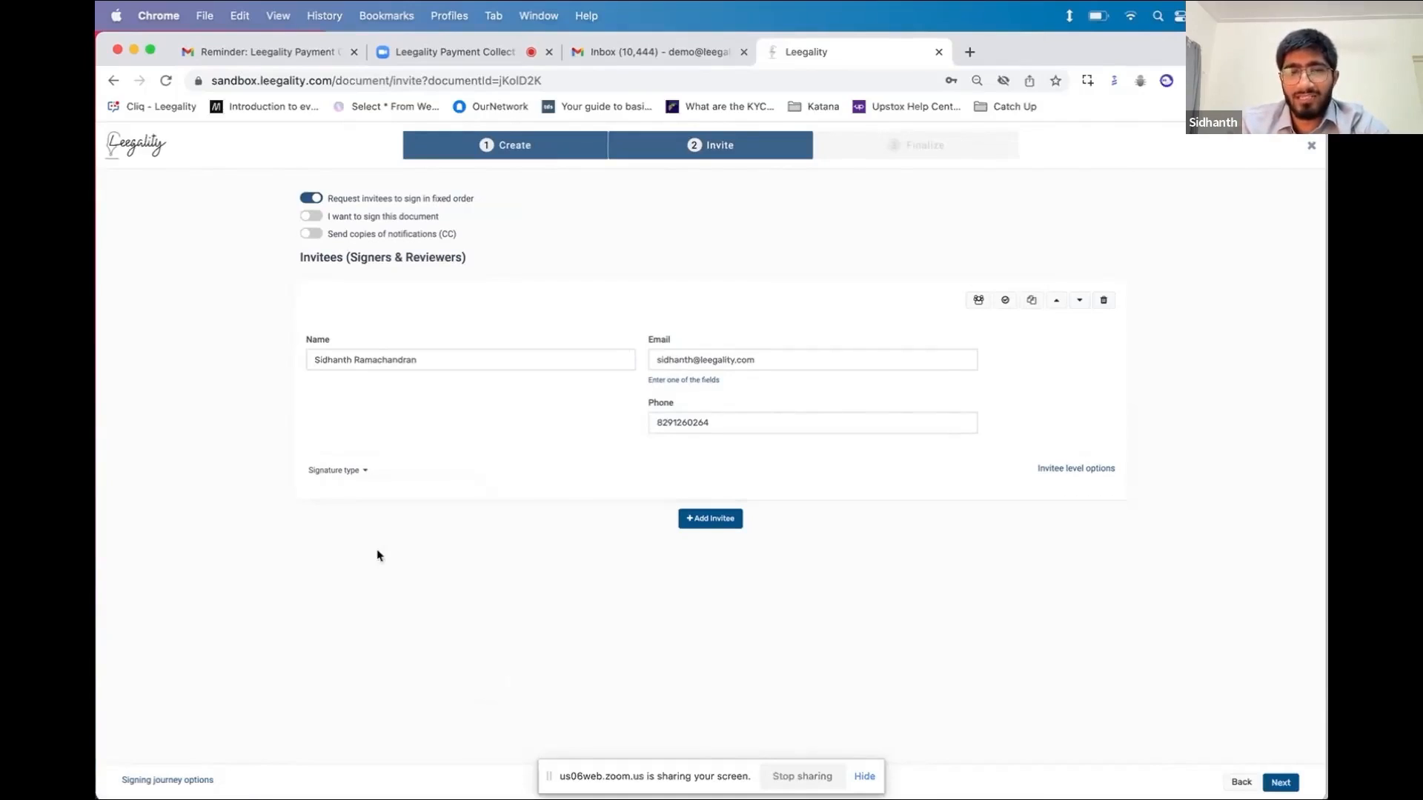
click(344, 470)
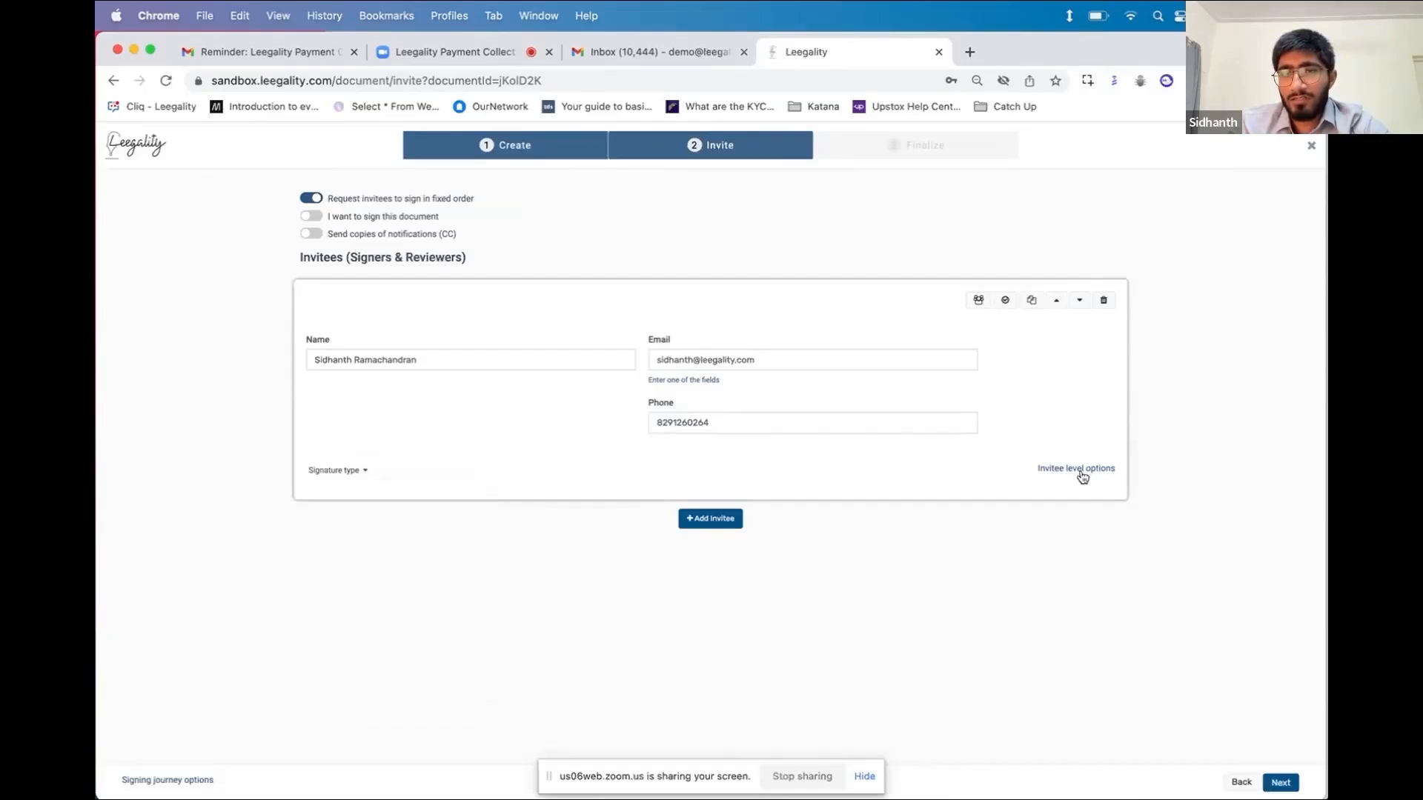
Turn on Collect Payment in the invitee-level options with an amount of 100
click(1080, 470)
click(984, 554)
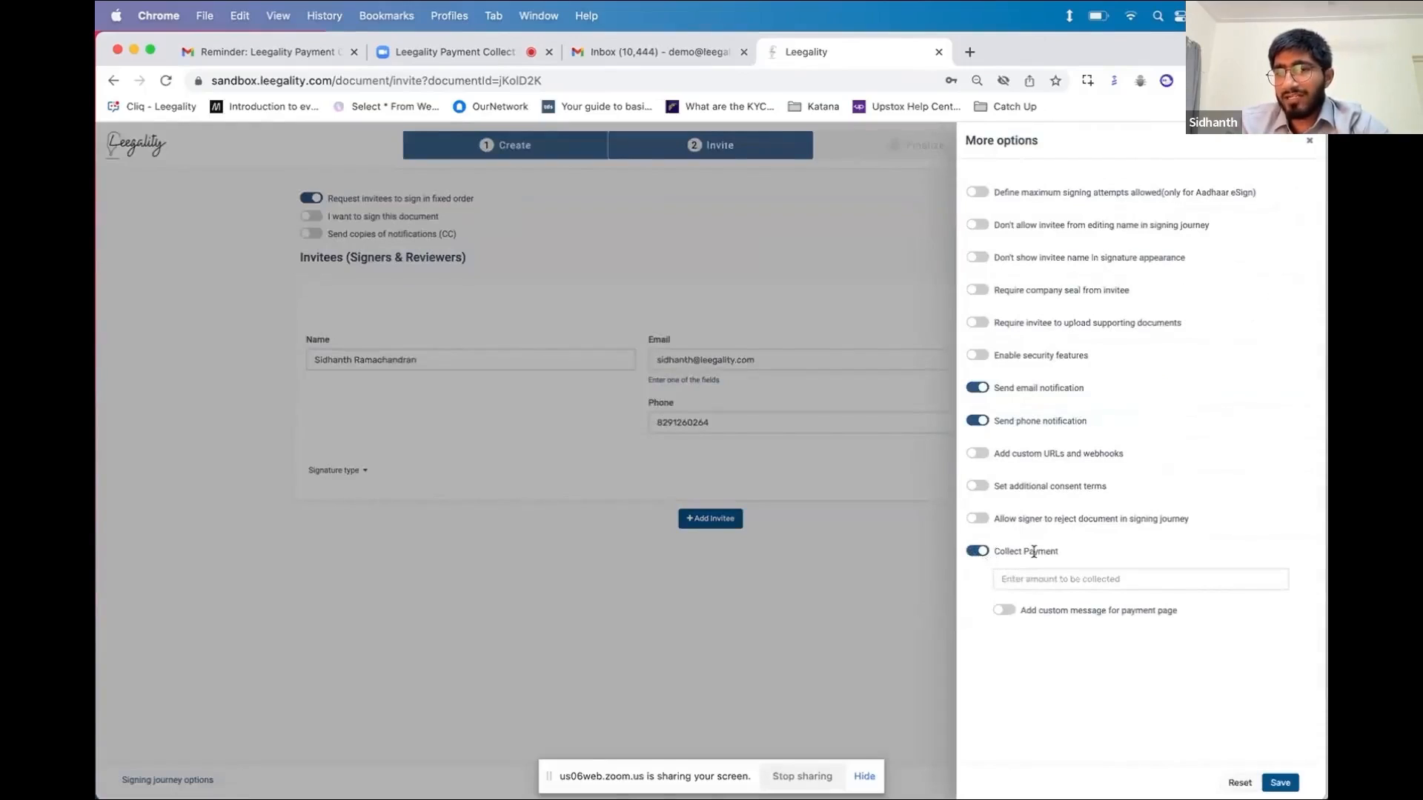
click(1045, 579)
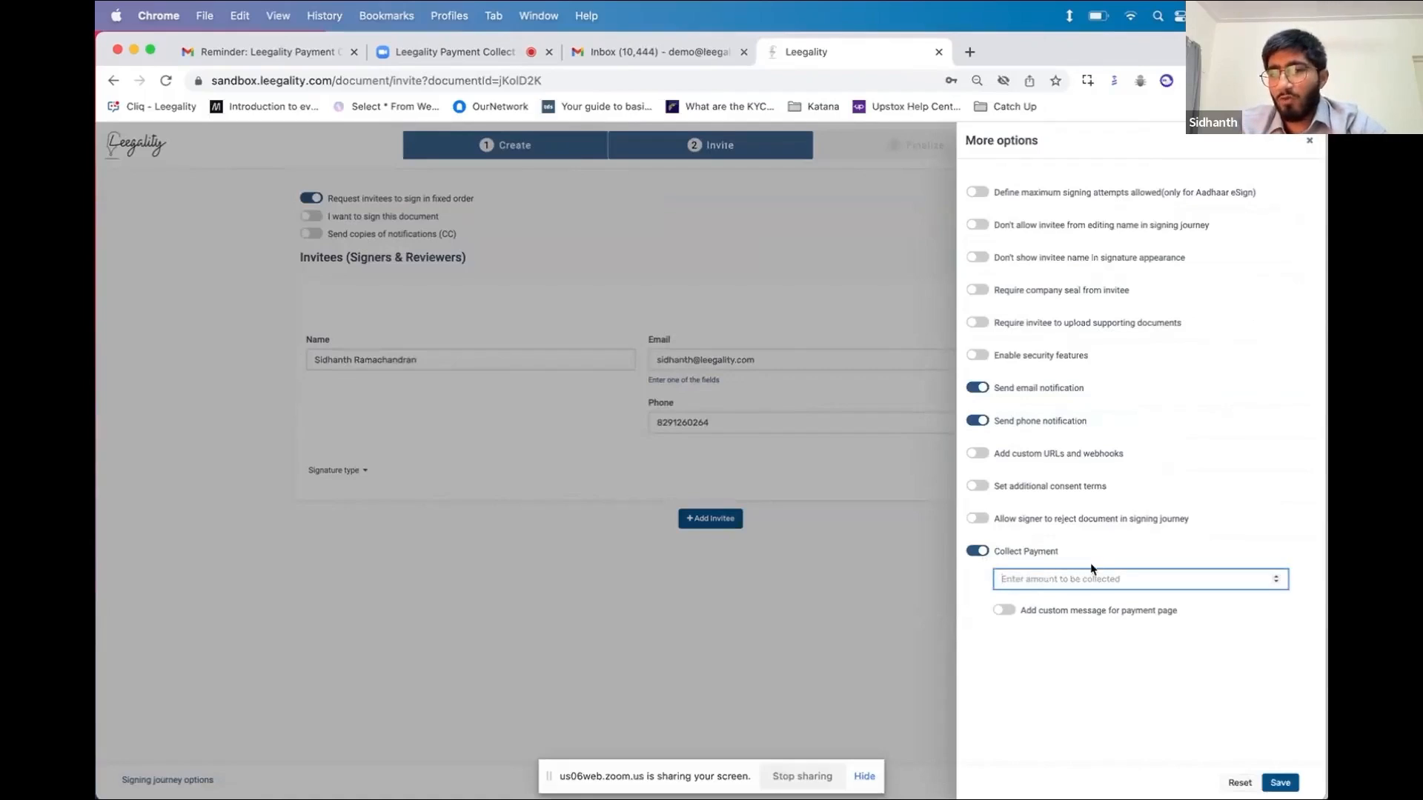
text(100)
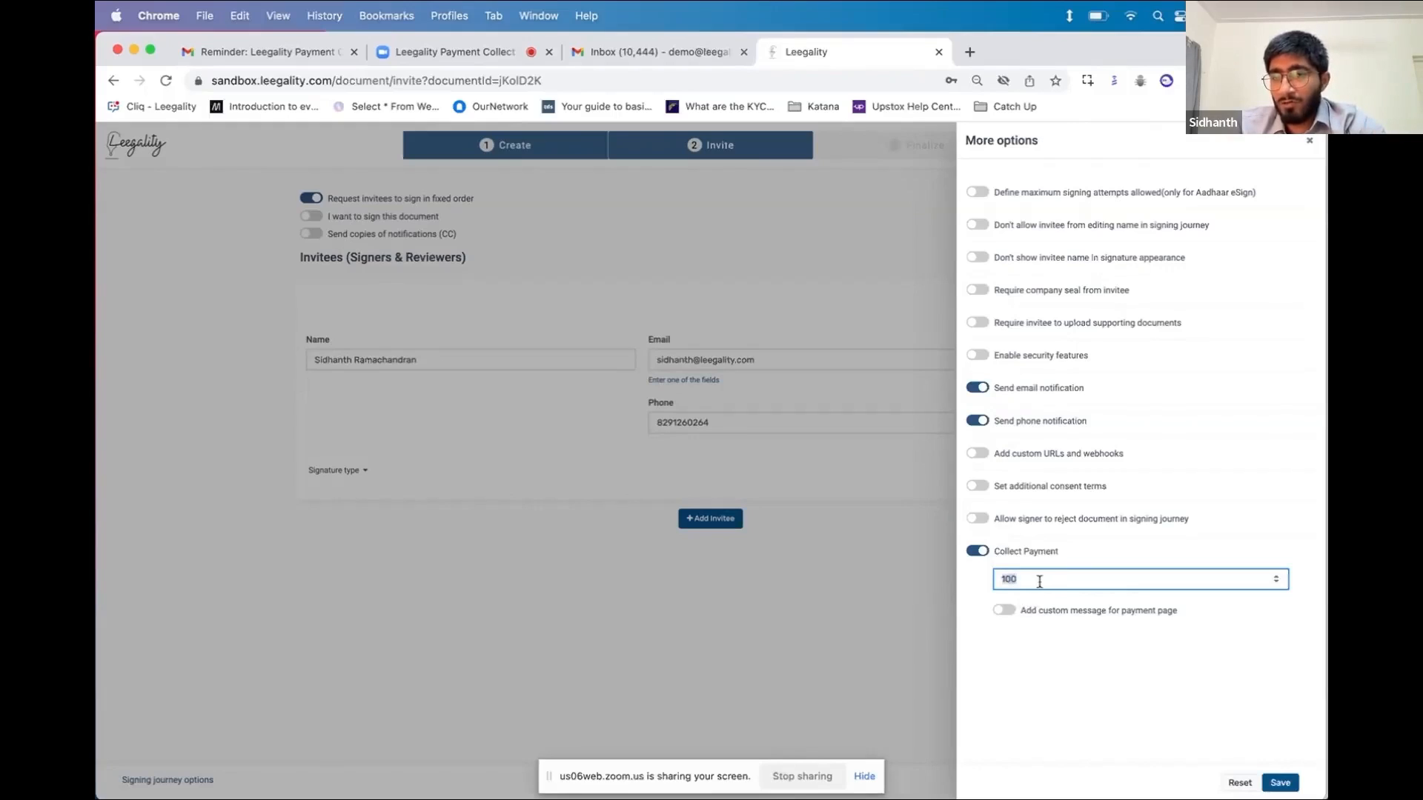
Add a custom payment-page message asking for INR 100 towards the loan agreement's stamp paper
click(1006, 611)
click(1055, 636)
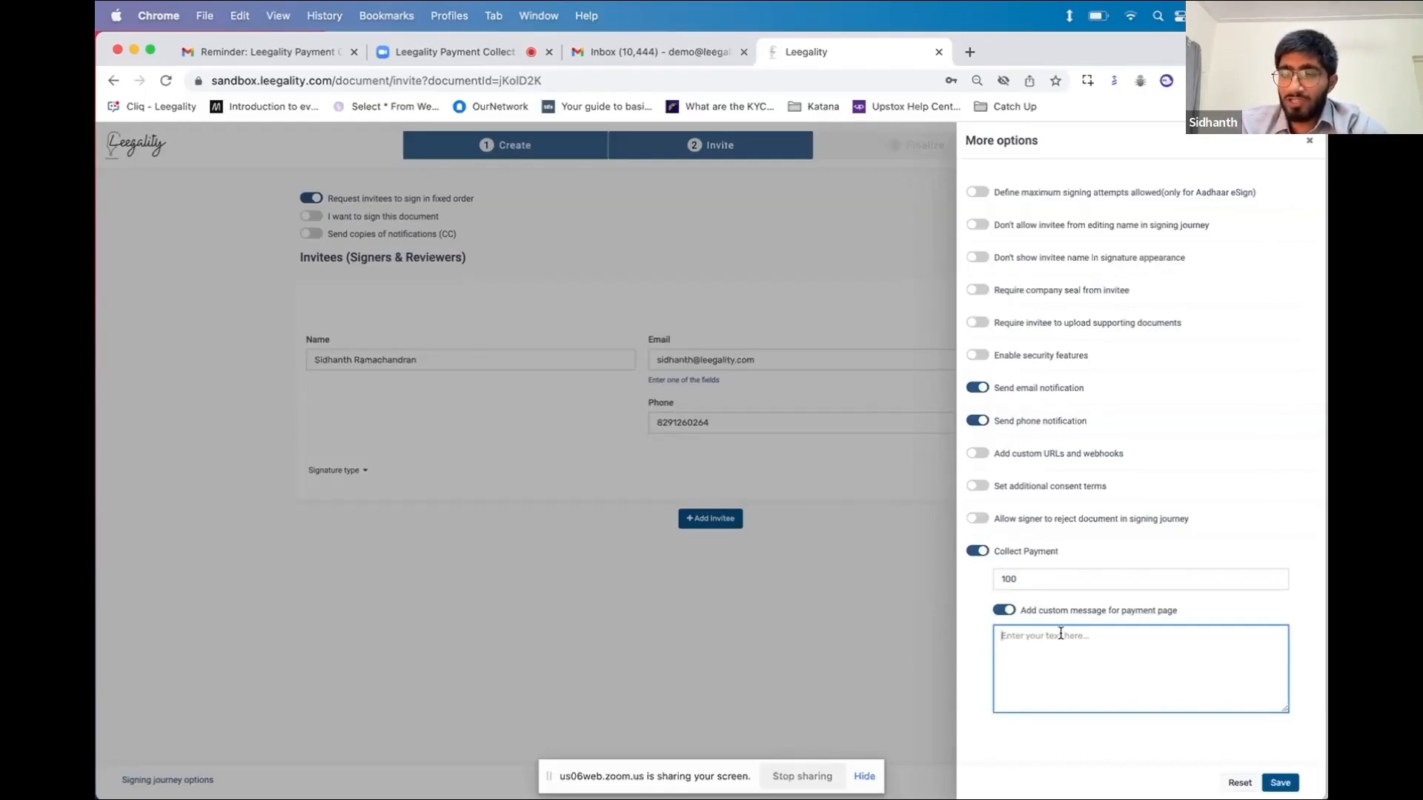
text(Please)
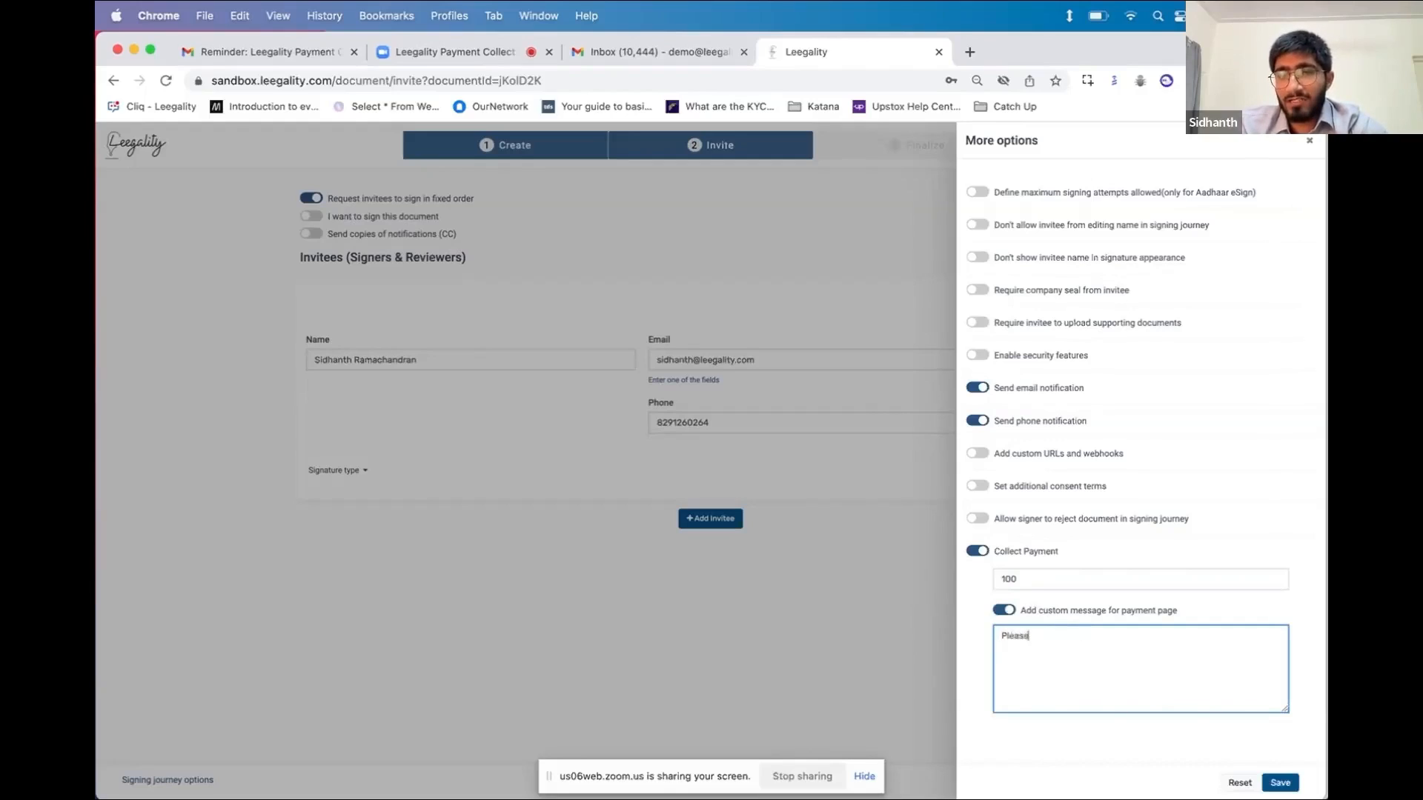
text( pay INR)
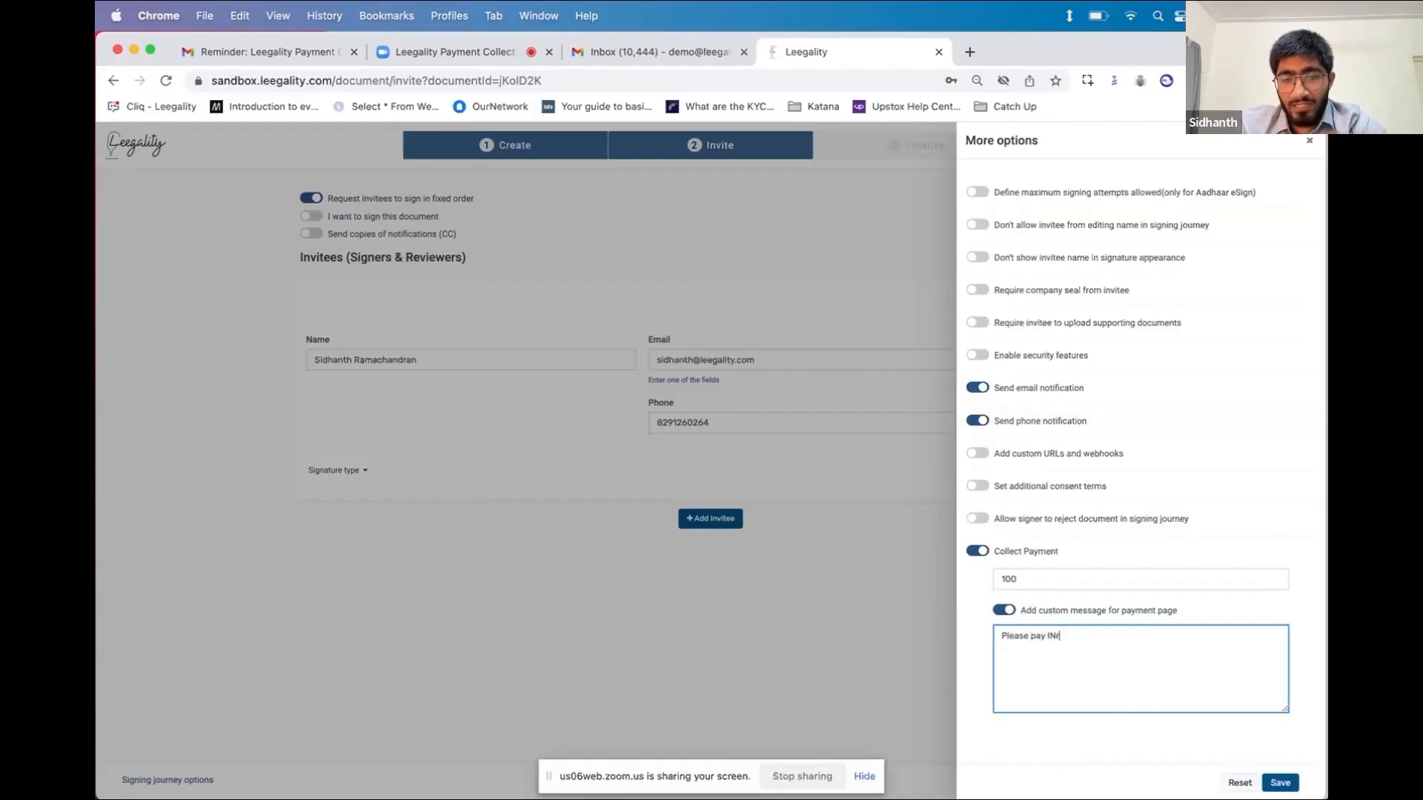
text( 100 twowa)
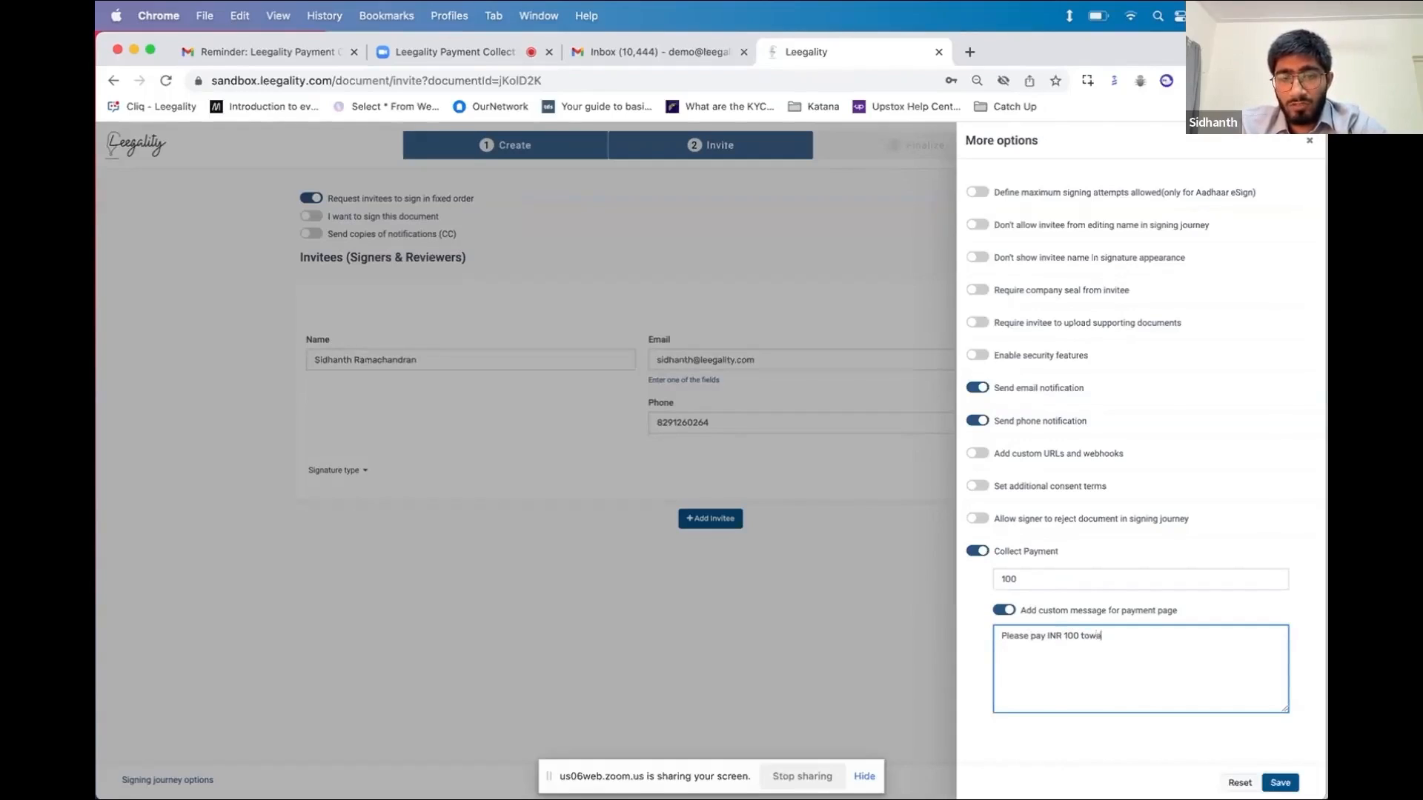
text(stamp)
text( paper)
text( attached rto y)
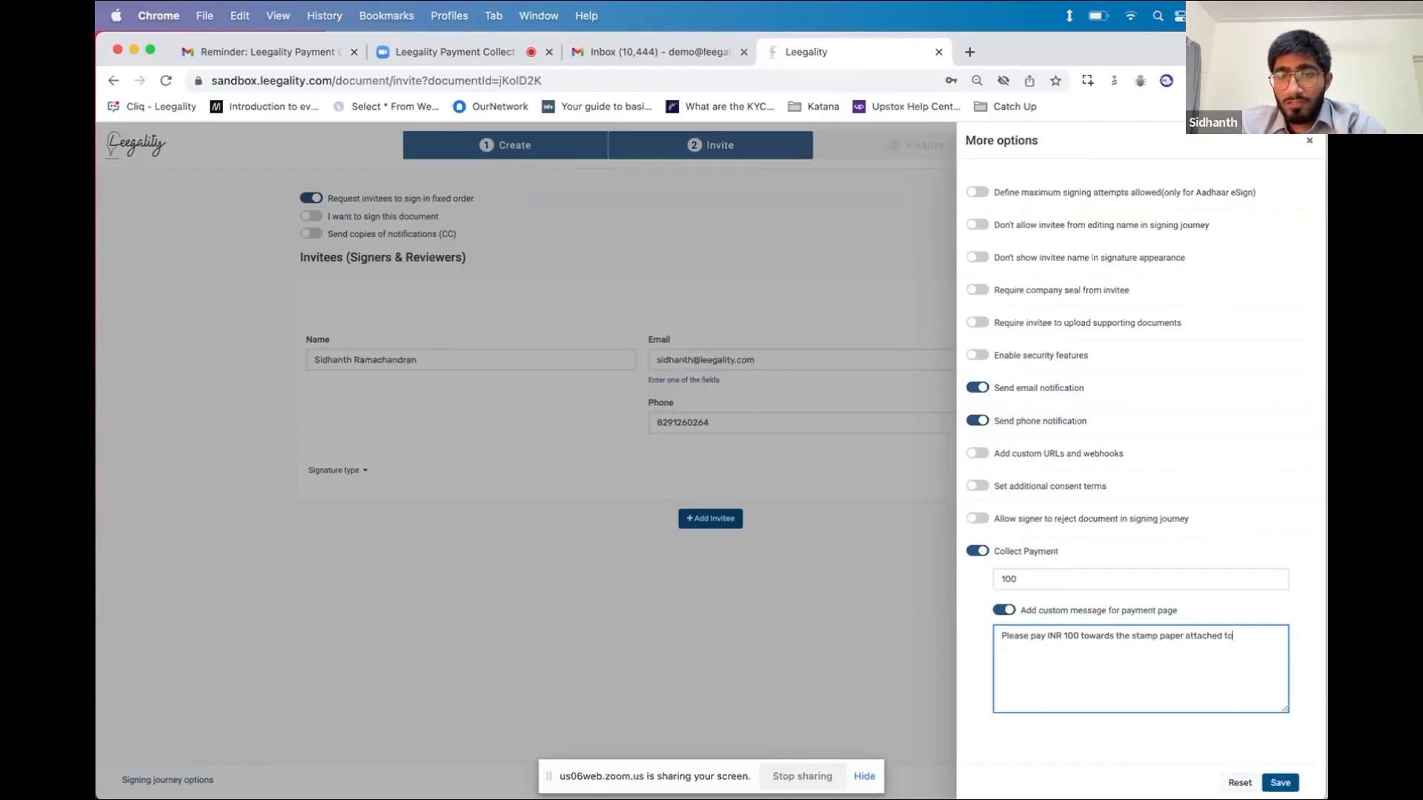
text(our loan agreement.)
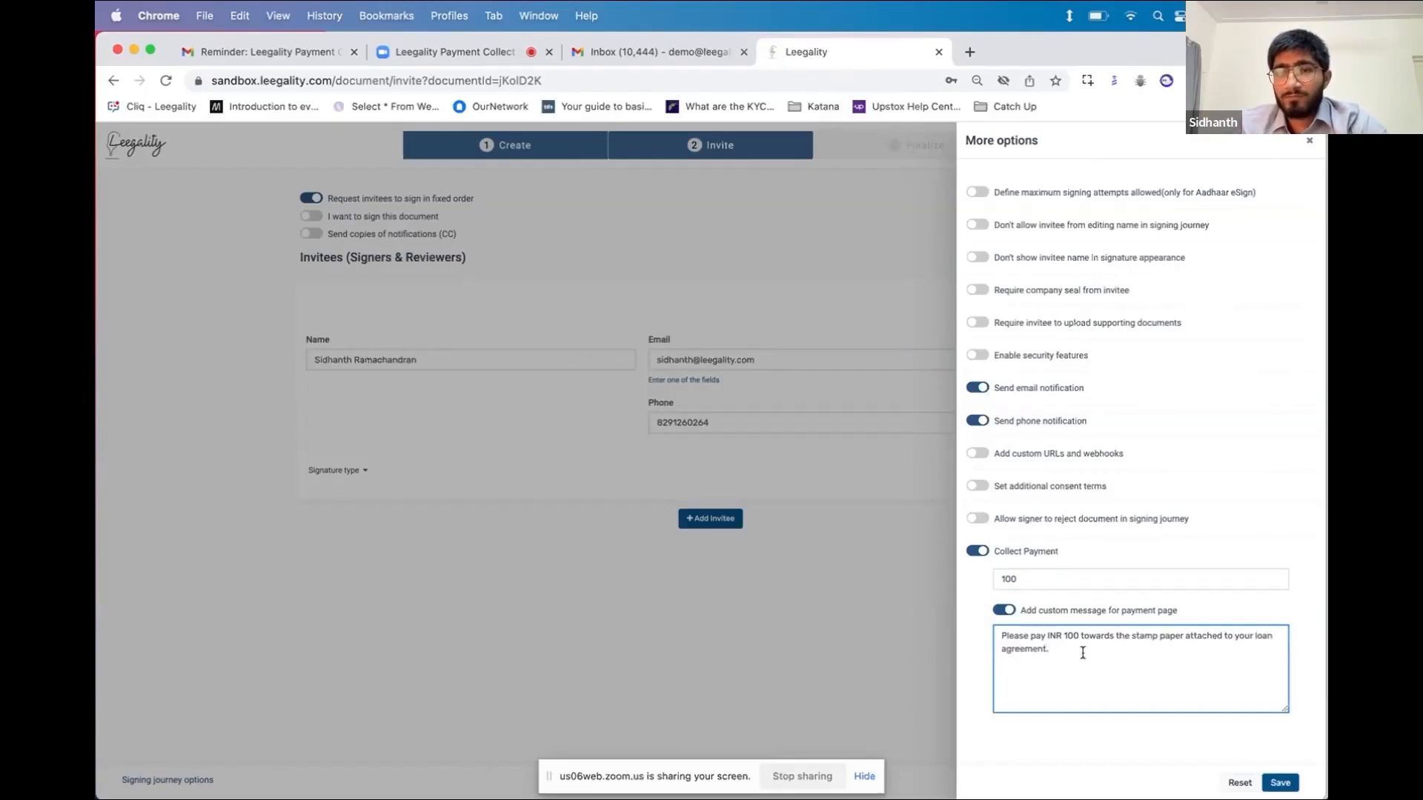
Save the invitee's payment options, review the preview and send Loan Agreement Template.pdf
click(1280, 783)
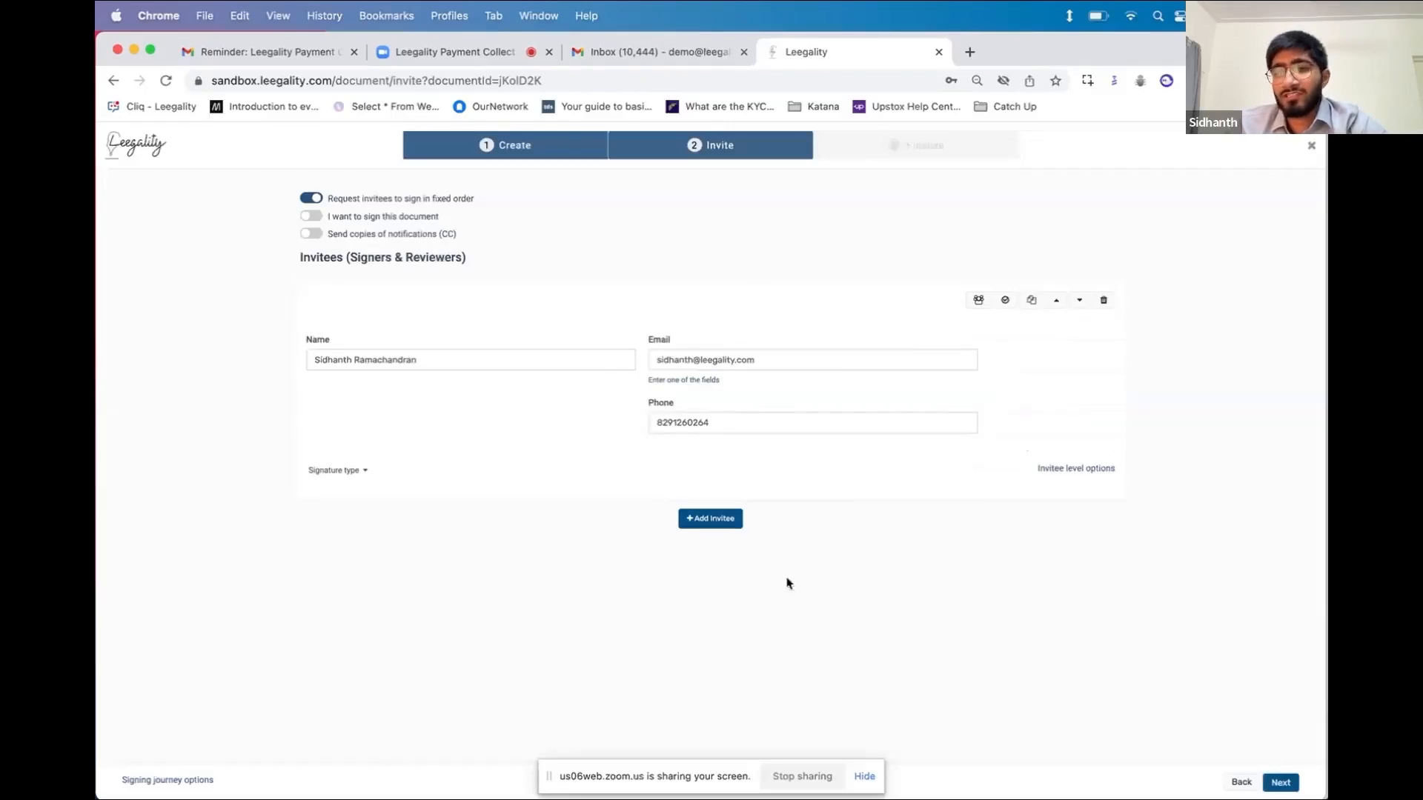
scroll(867, 541, down, 4)
scroll(867, 542, up, 4)
scroll(867, 542, down, 3)
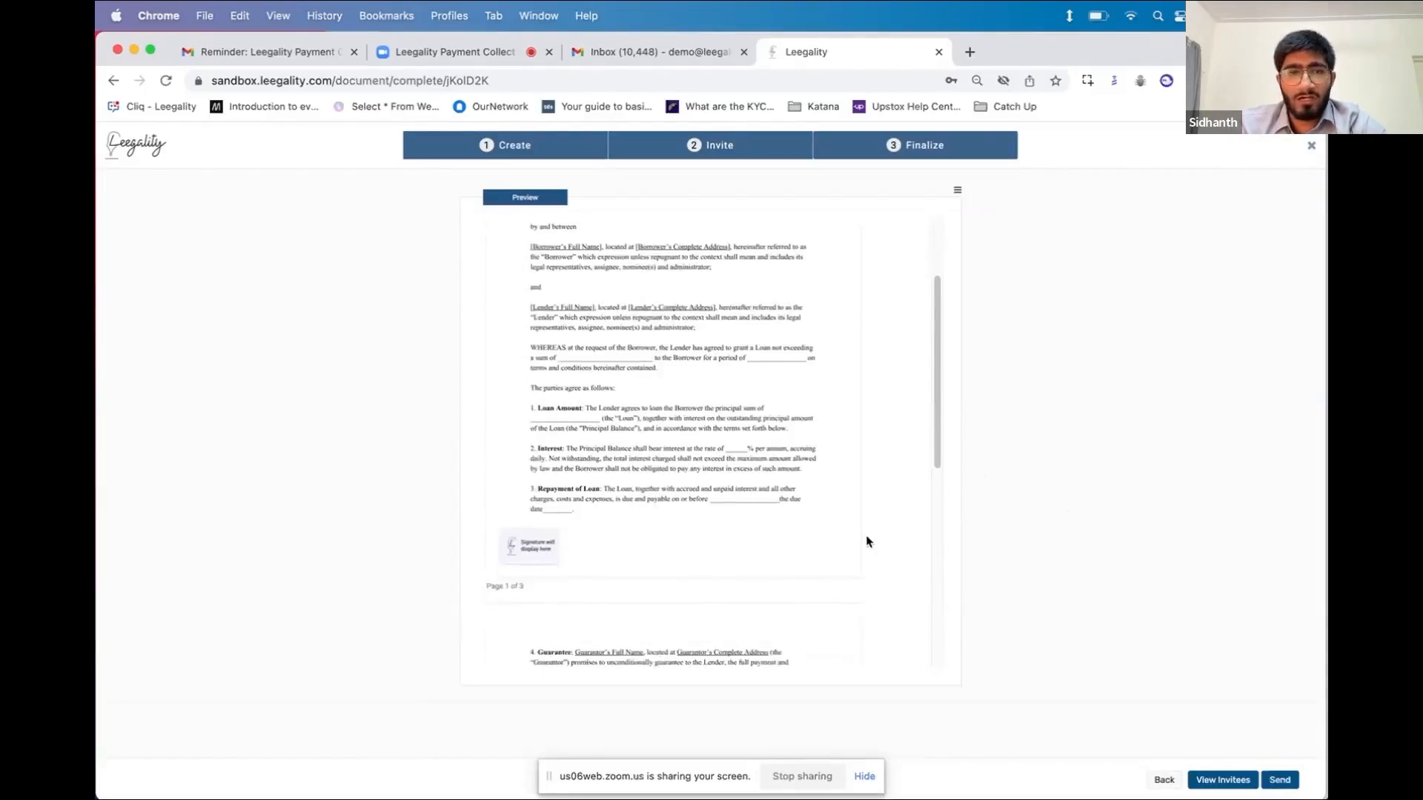
scroll(867, 542, up, 3)
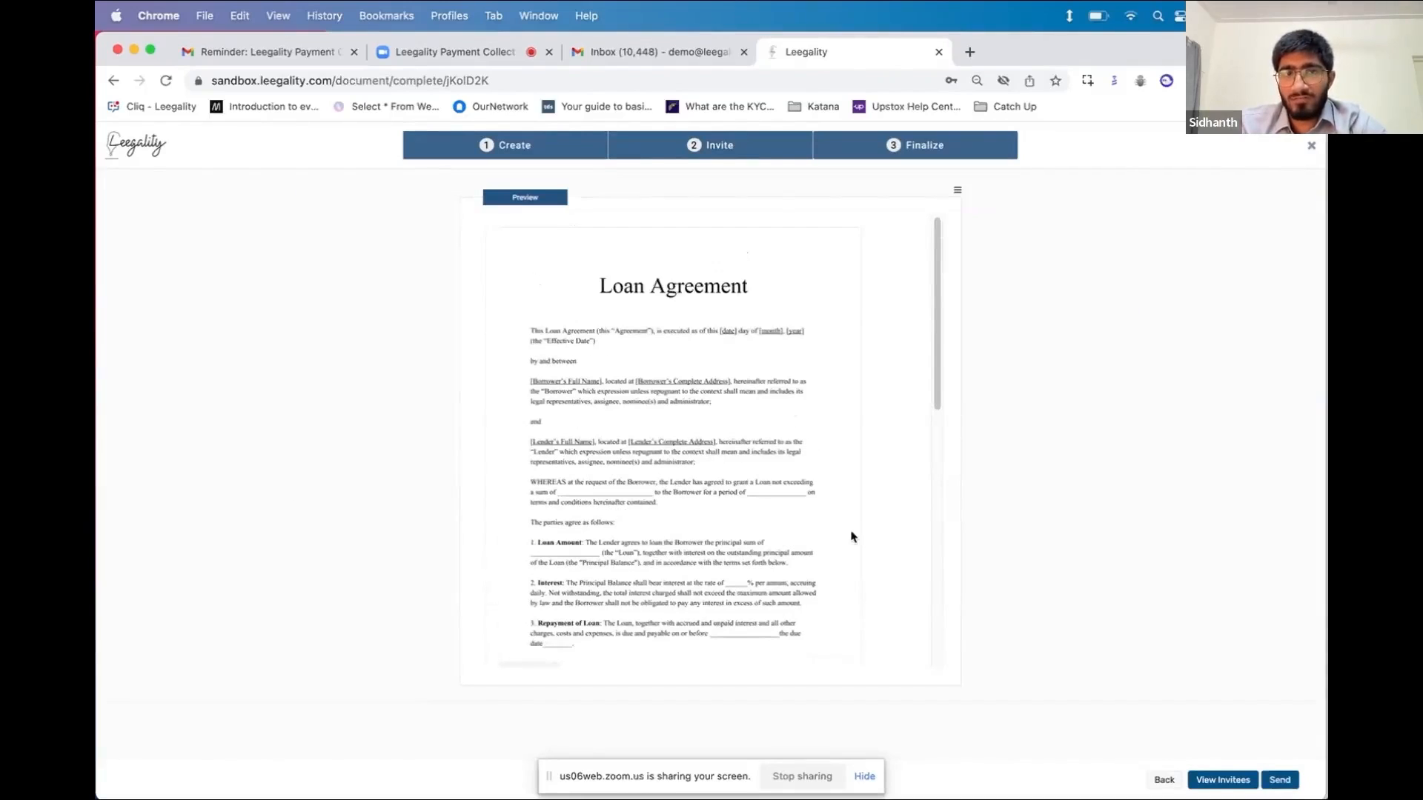
scroll(825, 493, down, 1)
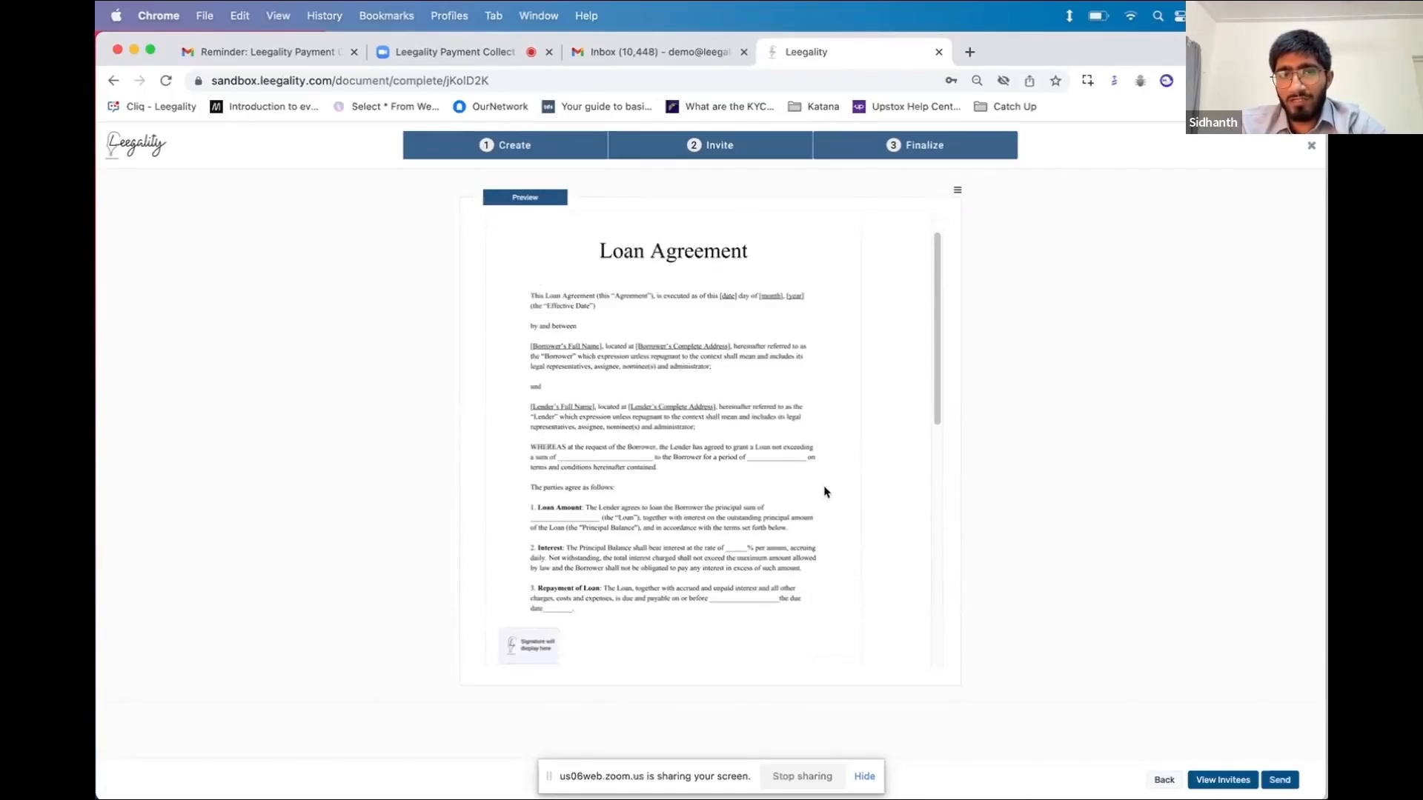
scroll(858, 529, down, 5)
scroll(858, 528, down, 6)
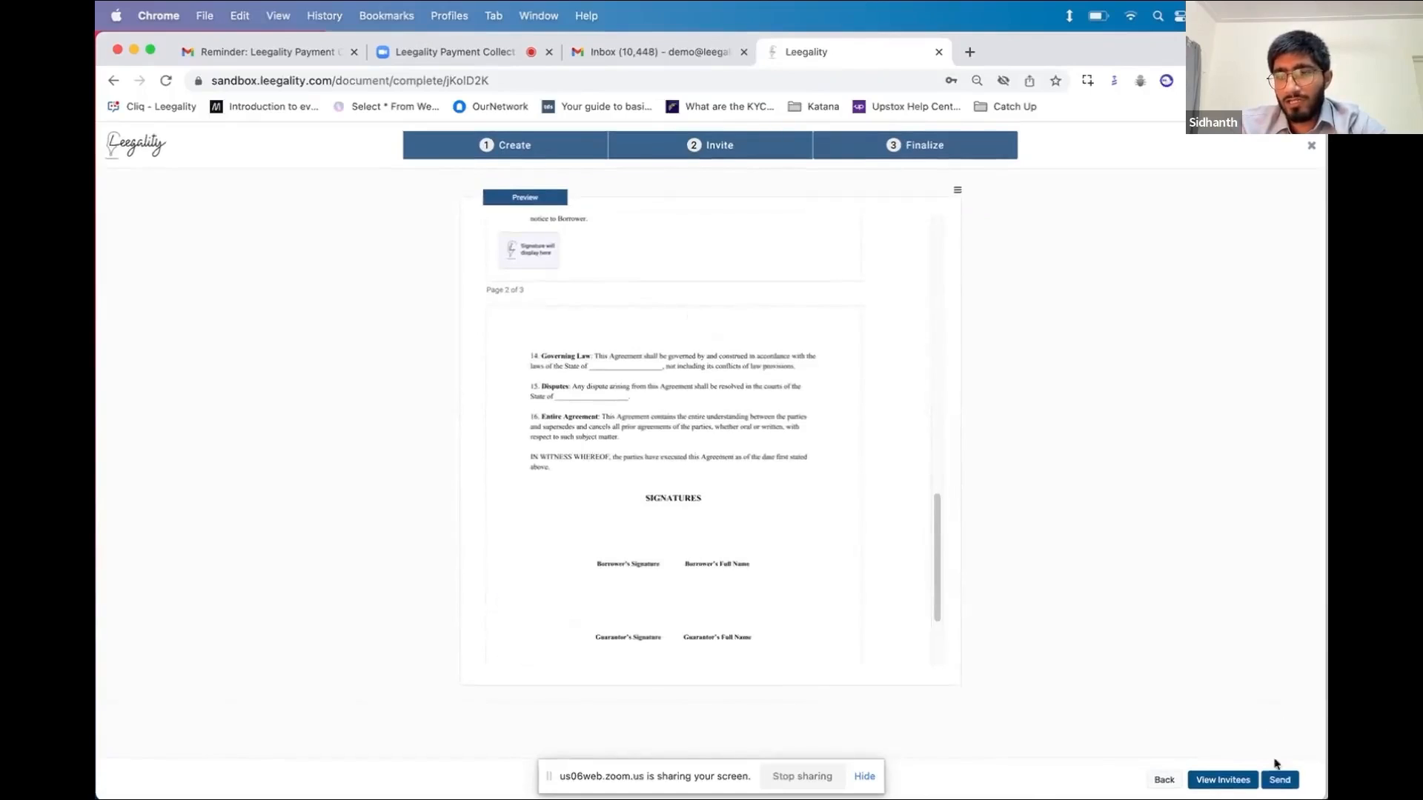
click(1279, 781)
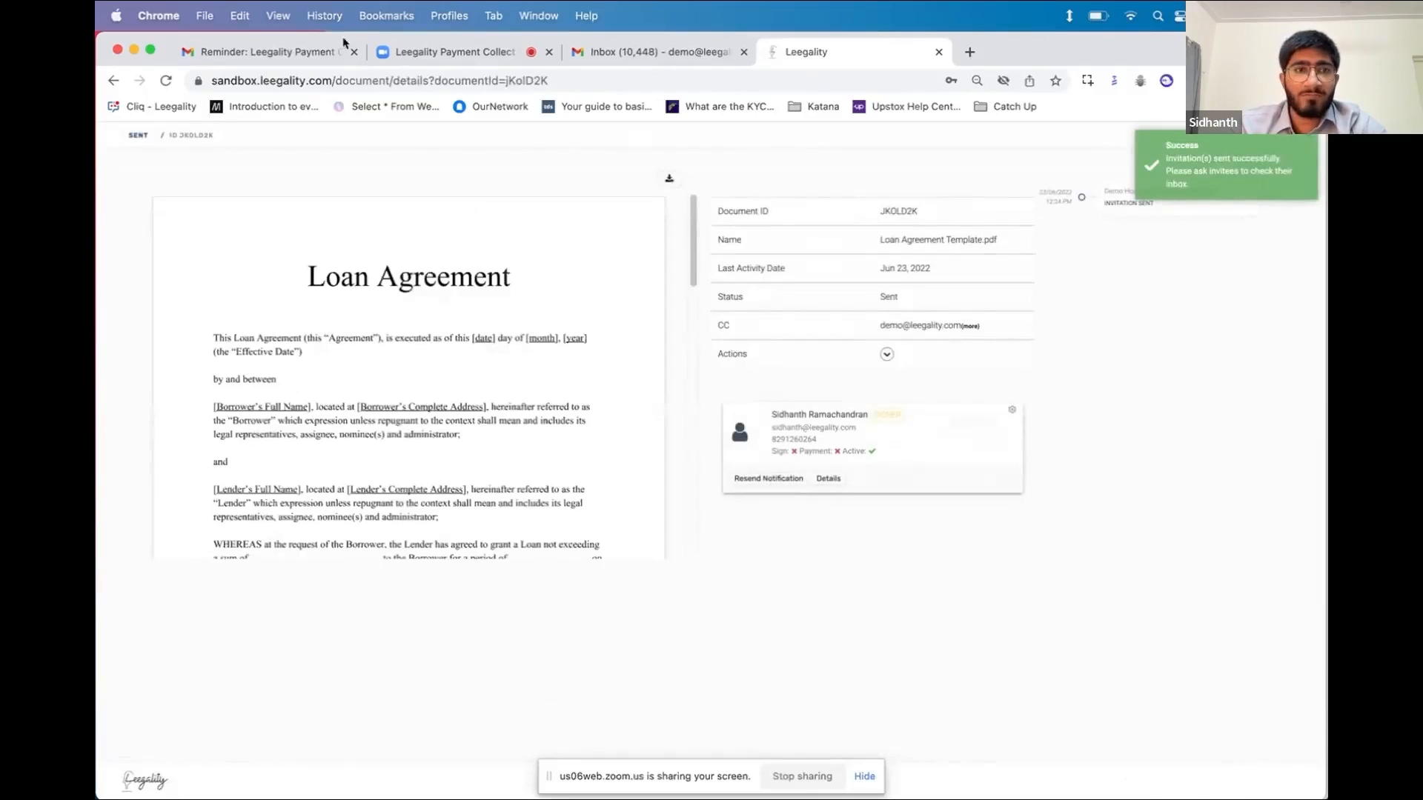
Open the 'Invitation to eSign Loan Agreement Template.pdf' email from the Gmail Primary inbox
click(318, 50)
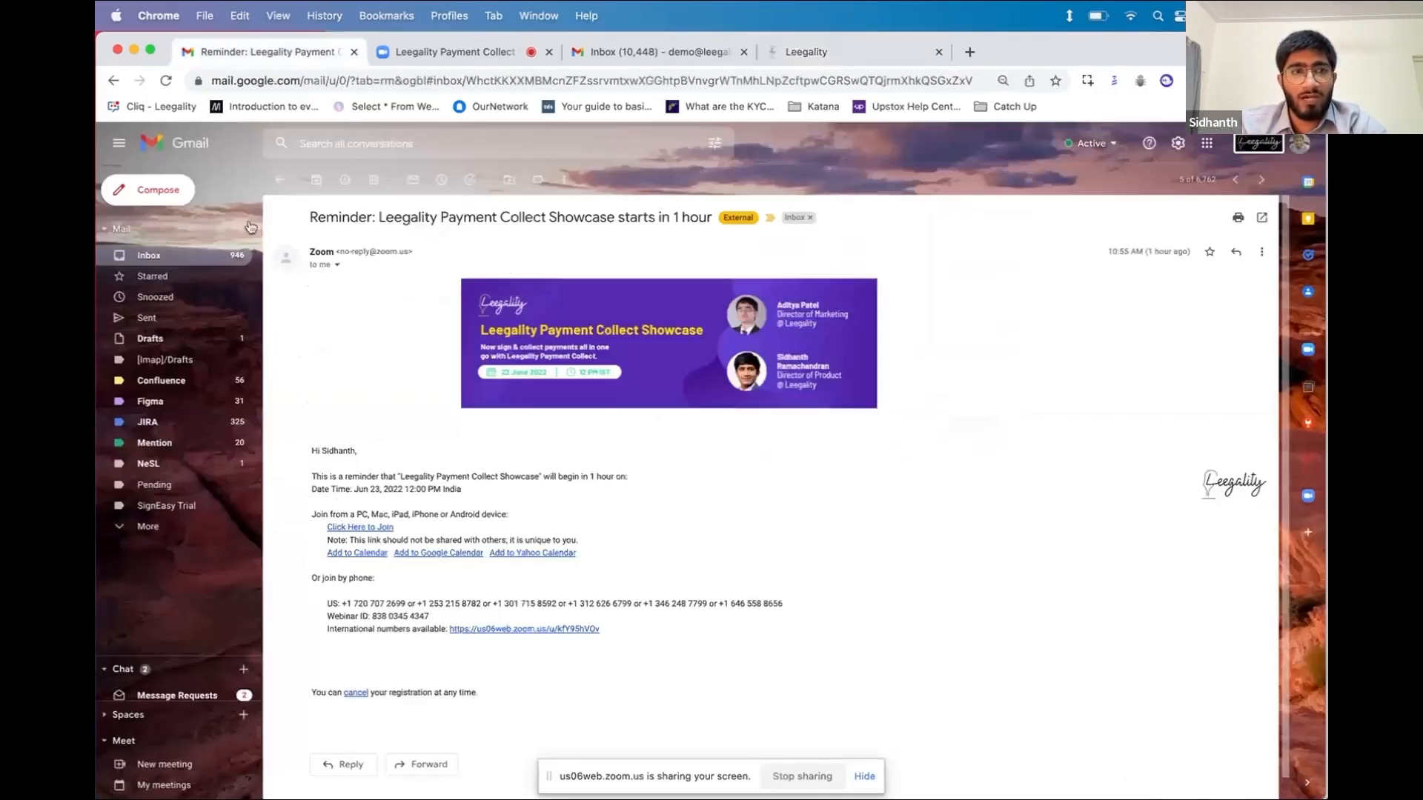
click(189, 263)
click(775, 212)
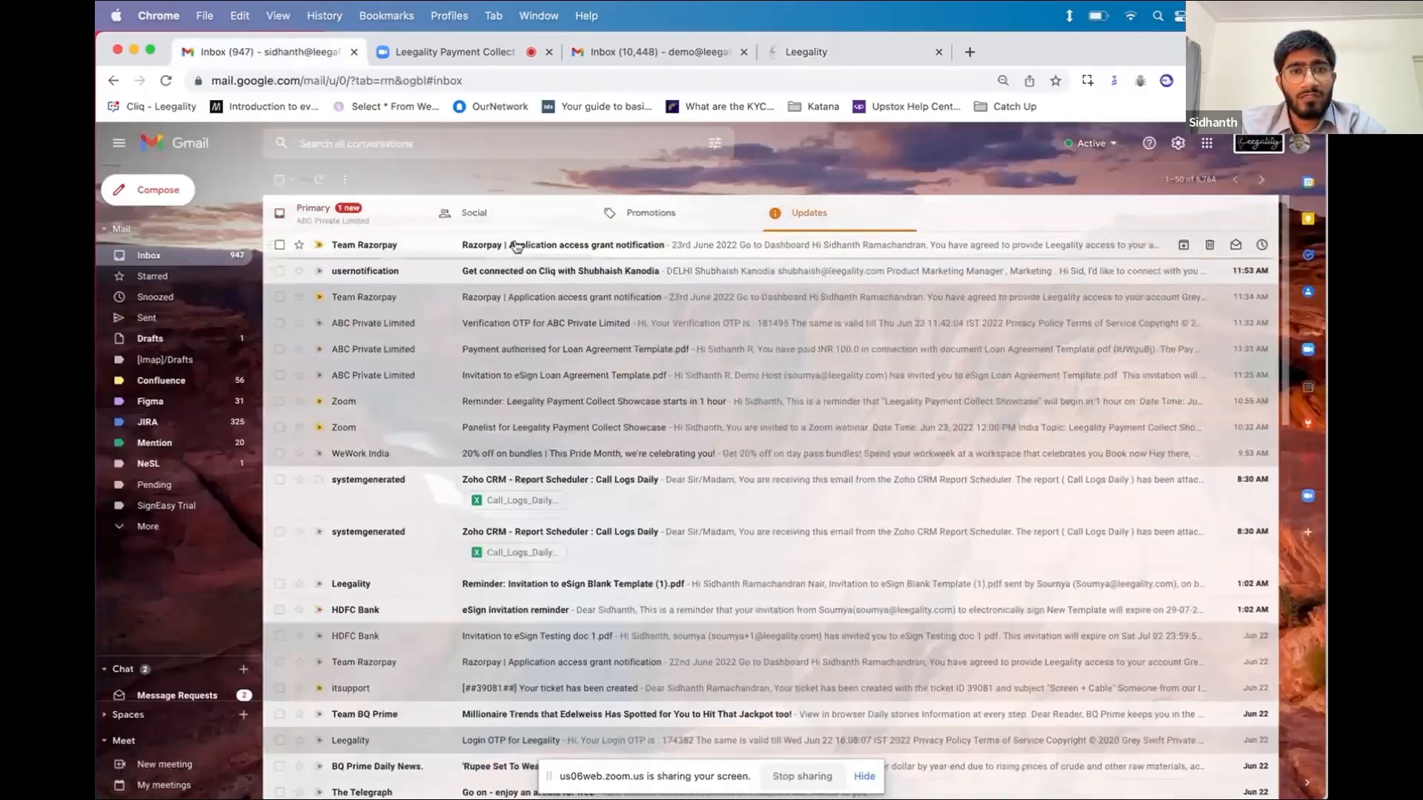
click(394, 223)
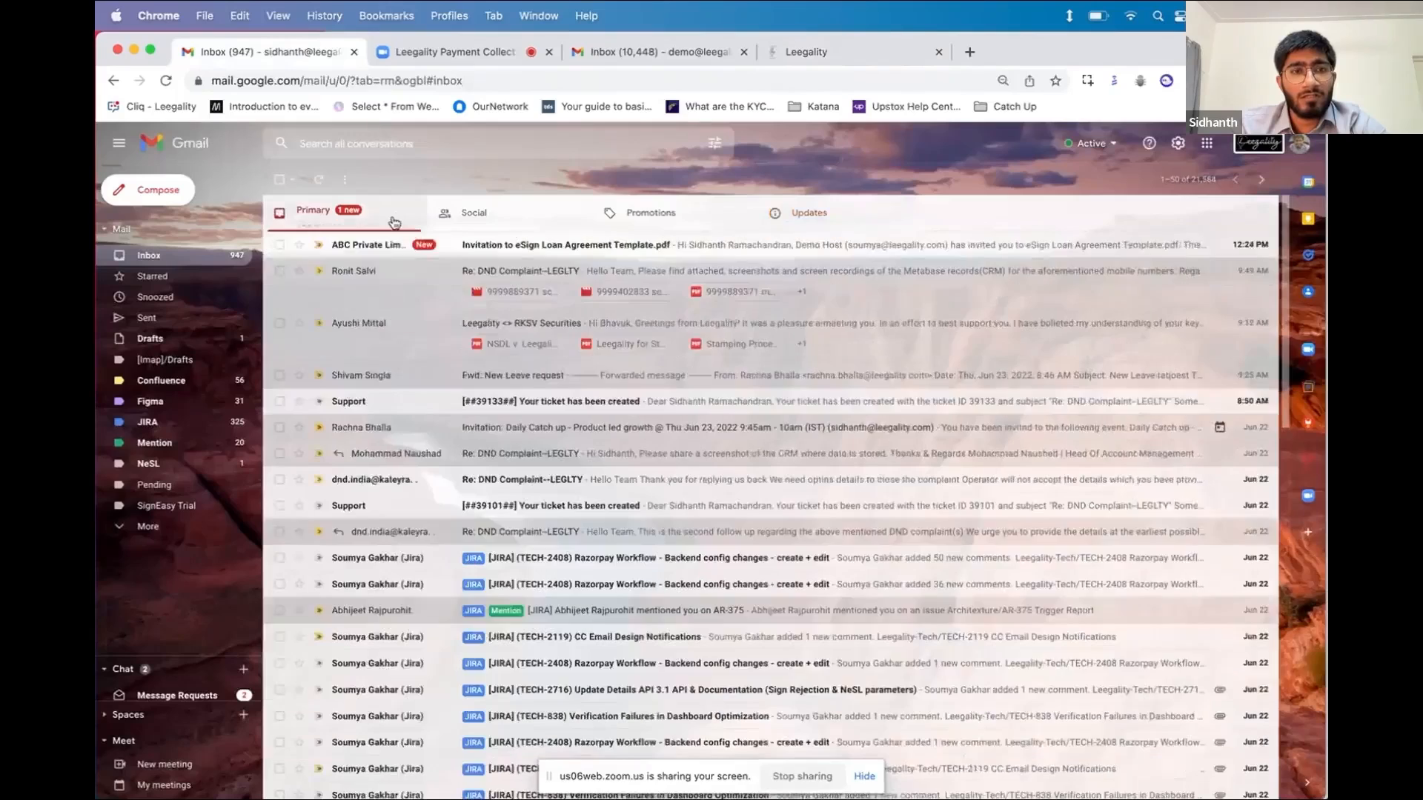
click(452, 246)
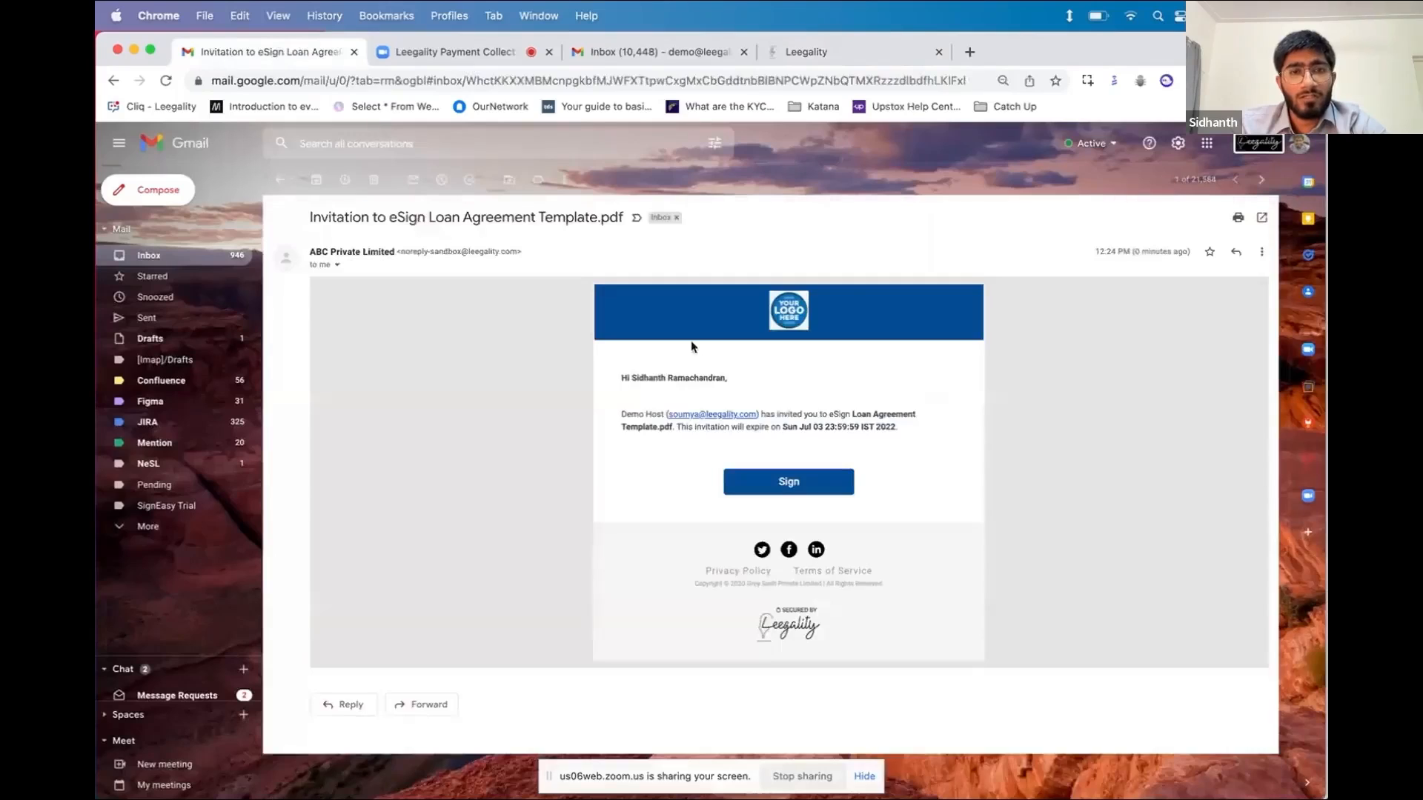
triple_click(830, 429)
click(829, 430)
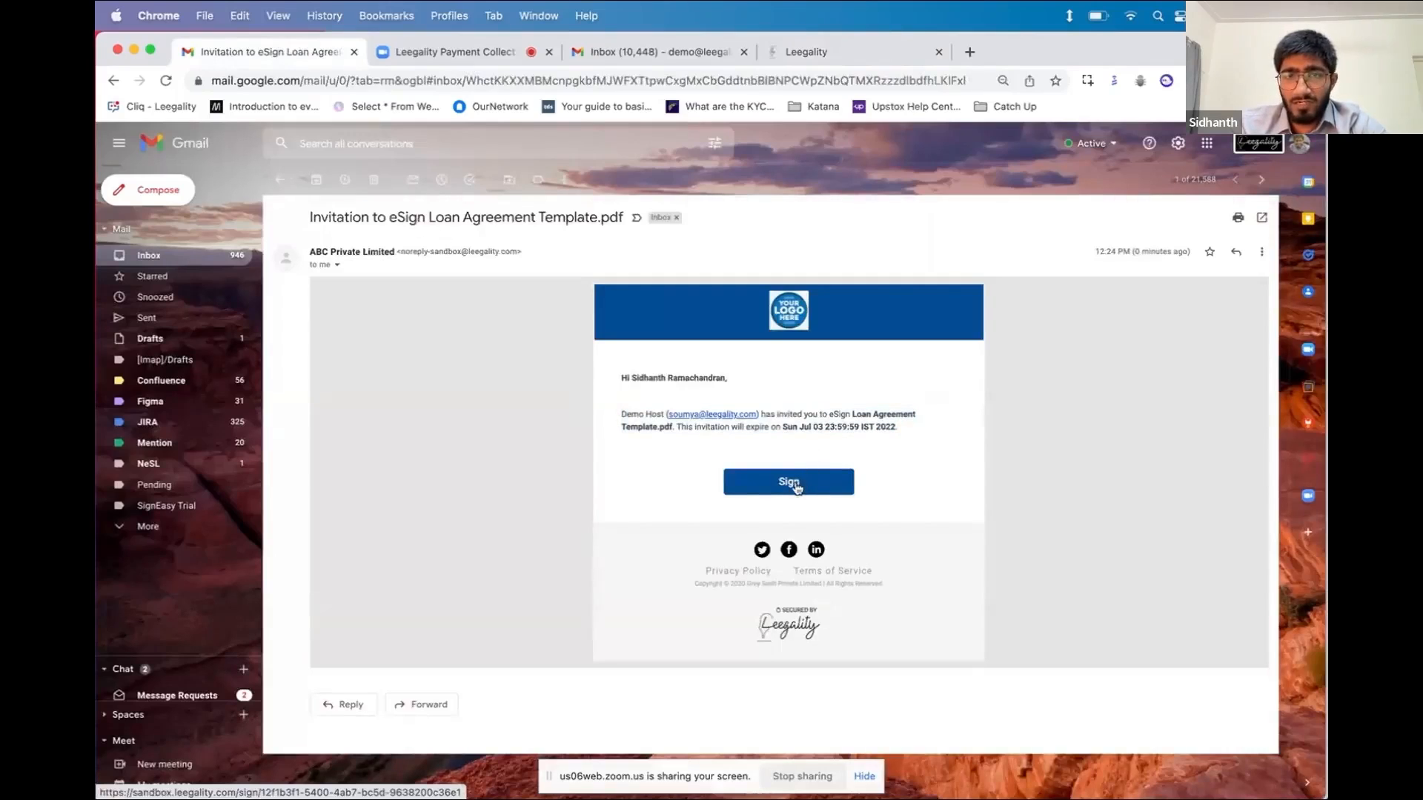
Open the signing page from the email, scroll through the three-page Loan Agreement and proceed
click(797, 487)
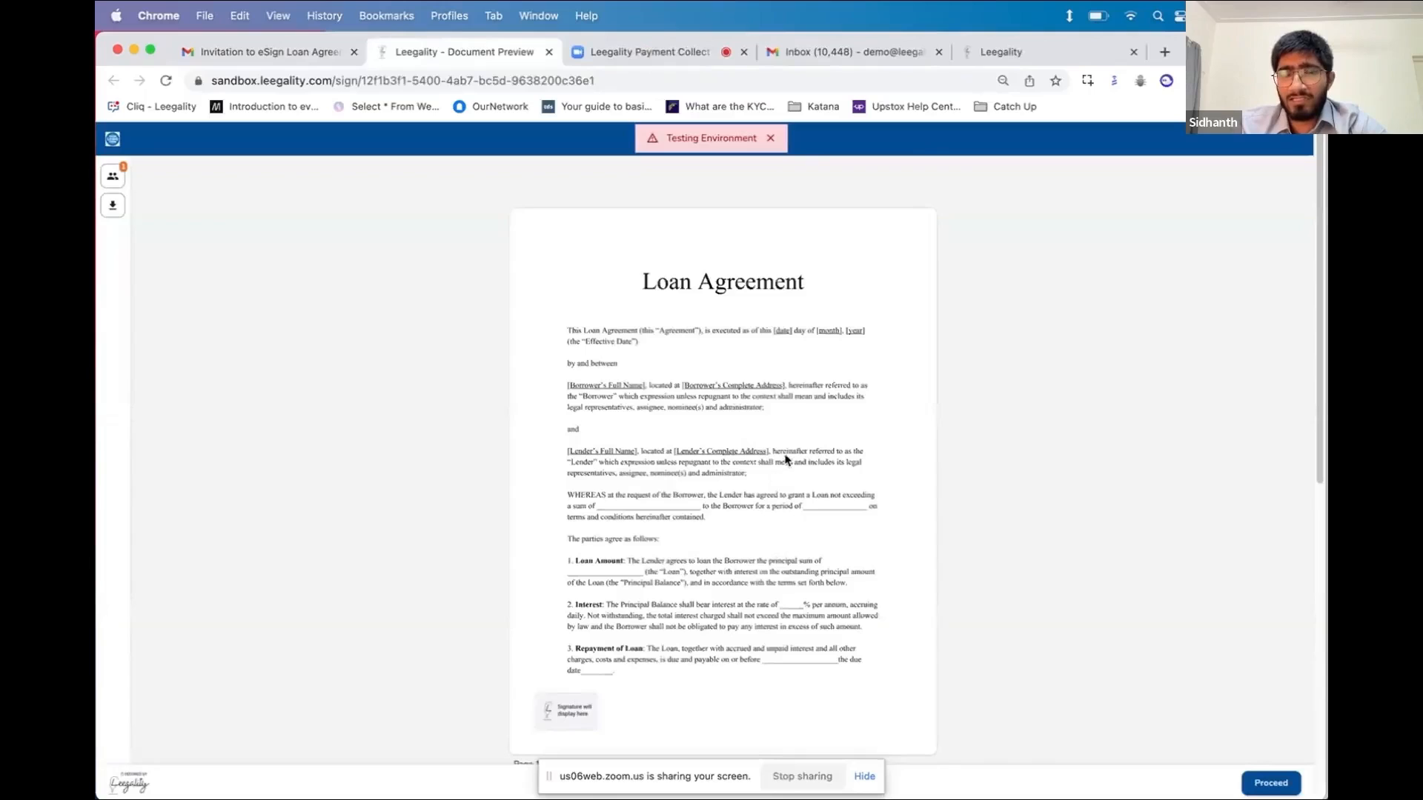
scroll(819, 489, down, 3)
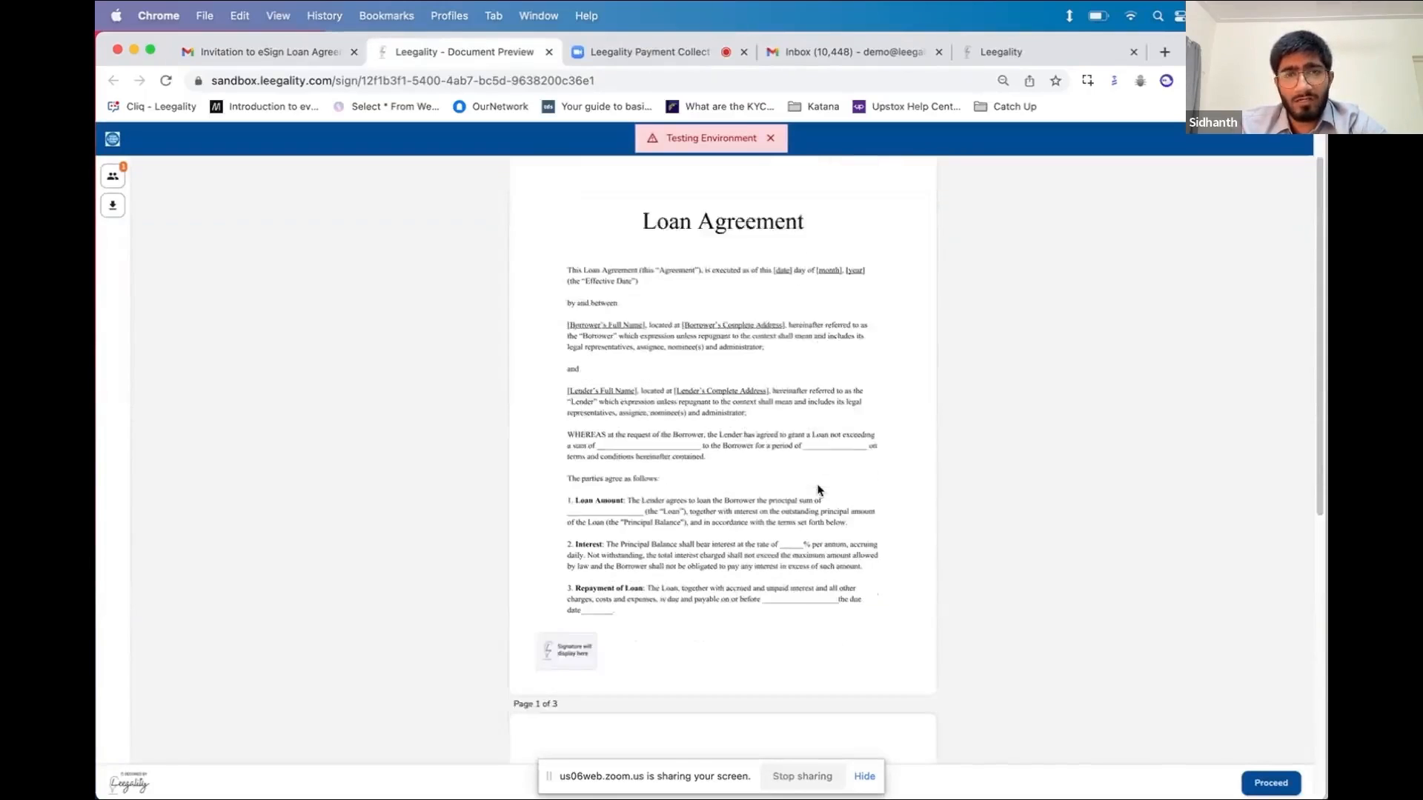
scroll(819, 489, down, 5)
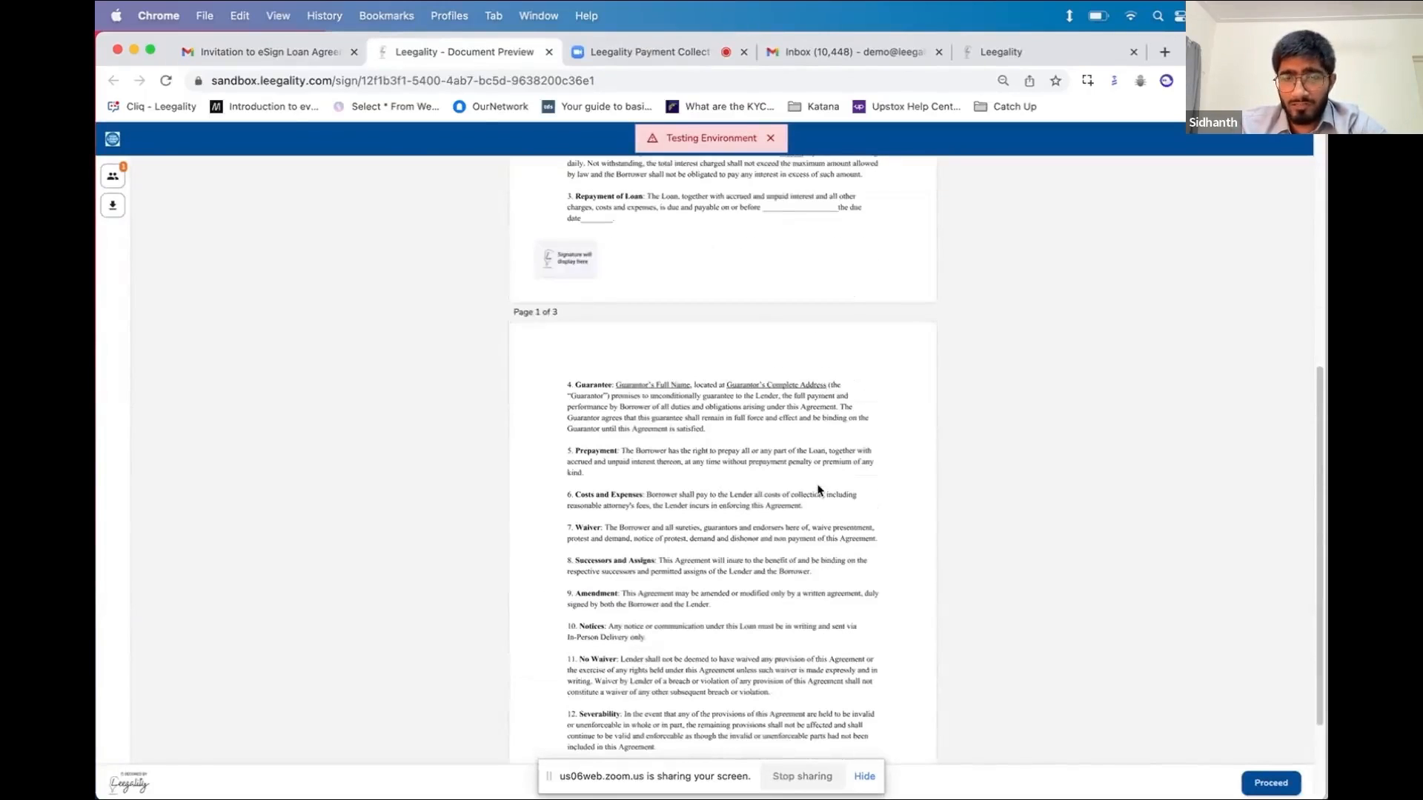
scroll(820, 489, down, 4)
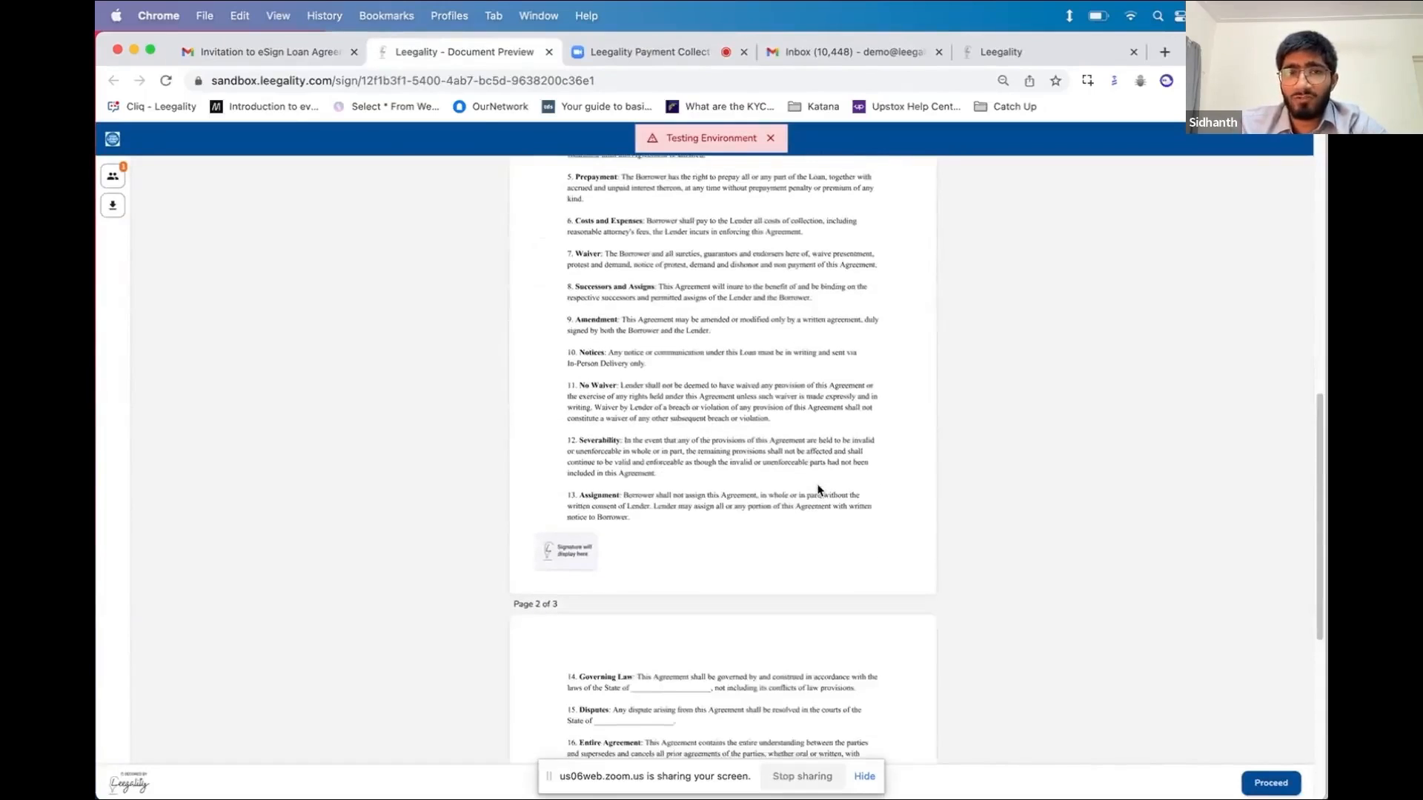
scroll(819, 489, up, 10)
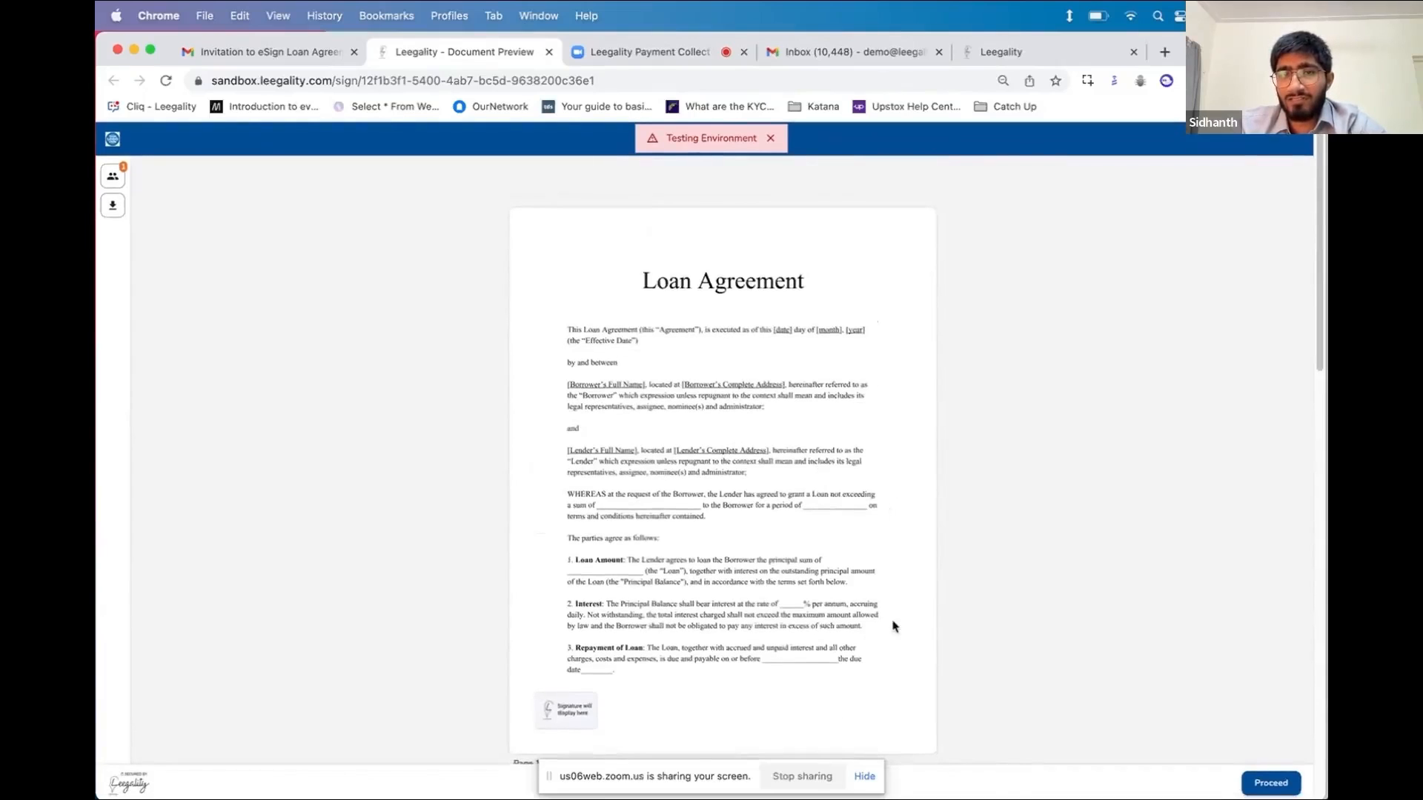
scroll(894, 630, down, 3)
scroll(893, 627, down, 1)
scroll(893, 626, up, 3)
scroll(1175, 699, down, 3)
scroll(1175, 699, up, 3)
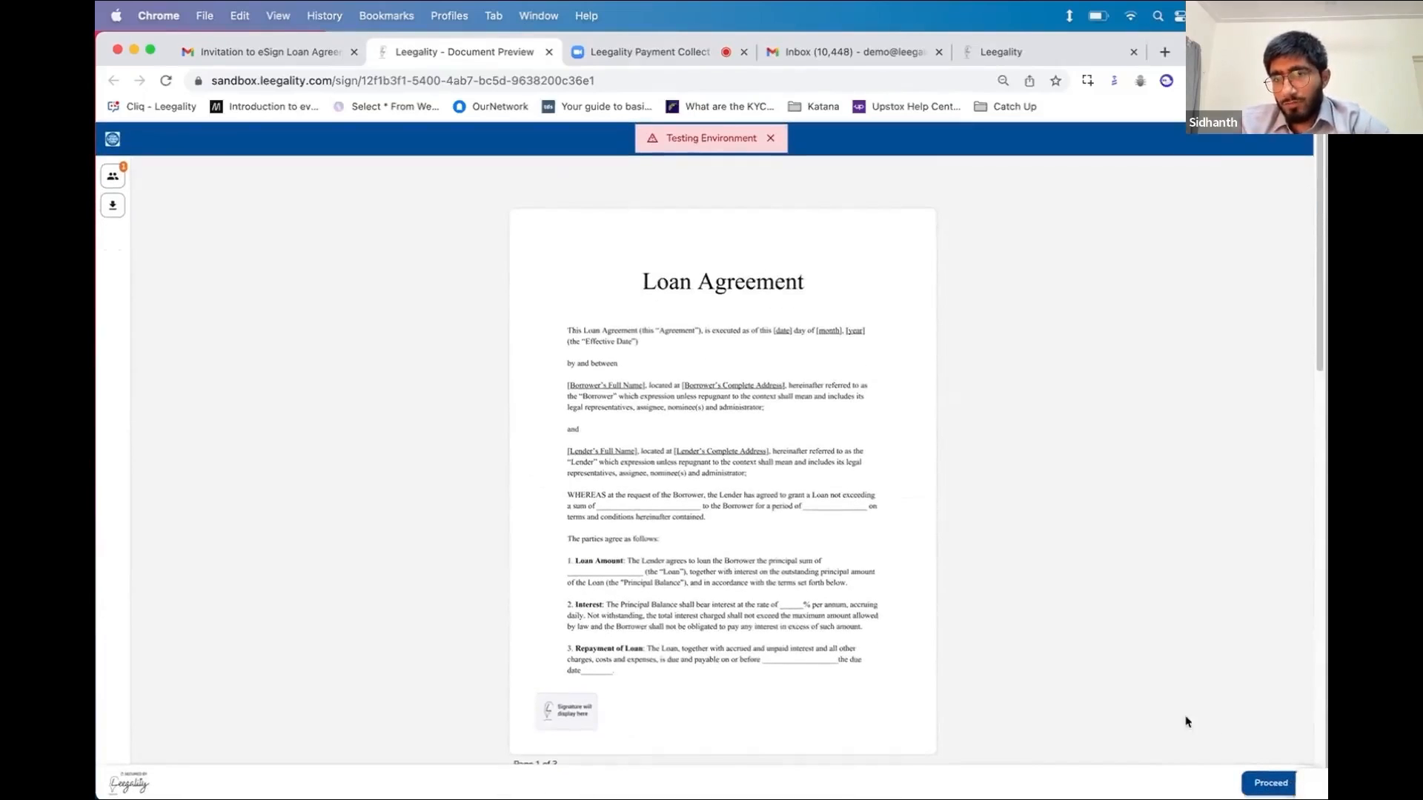
click(1254, 784)
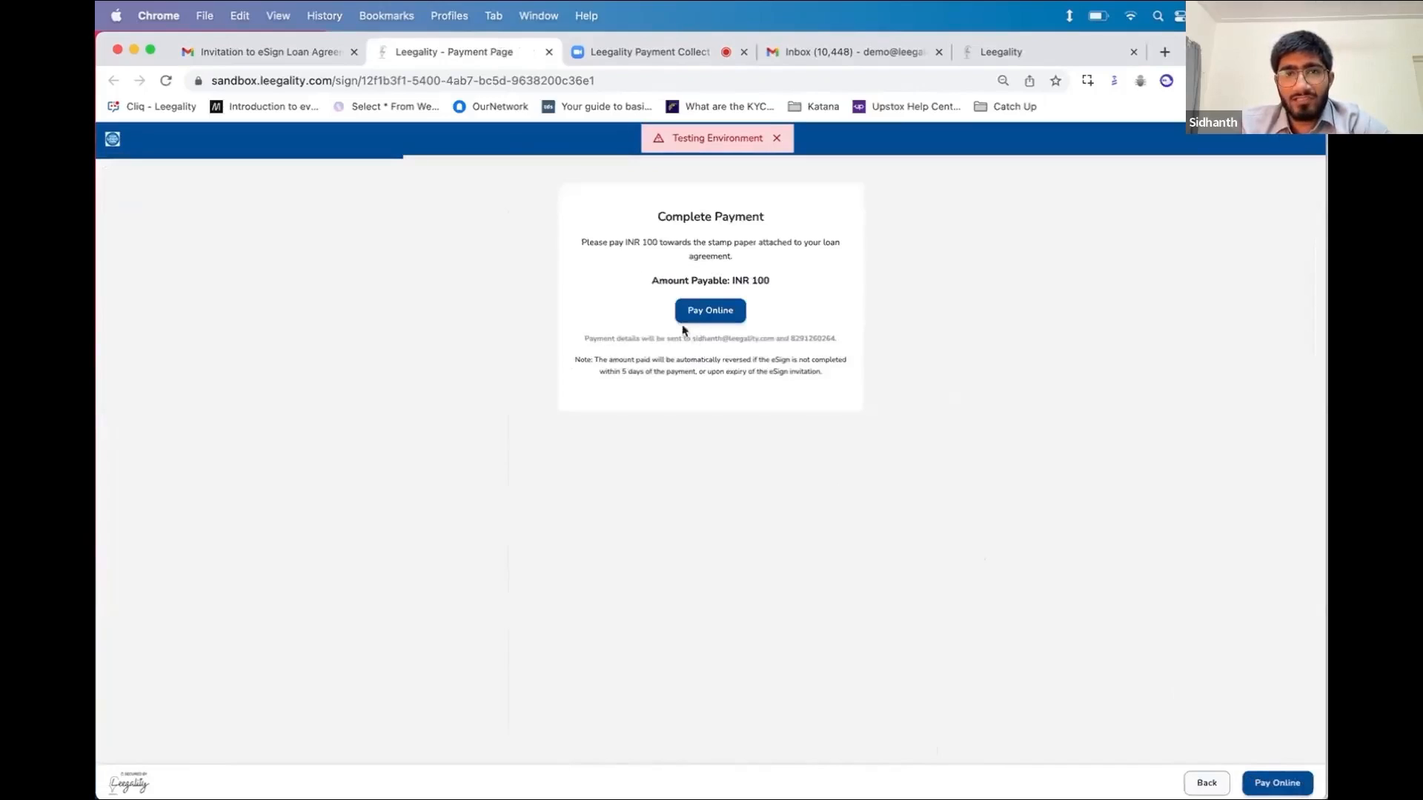
triple_click(665, 242)
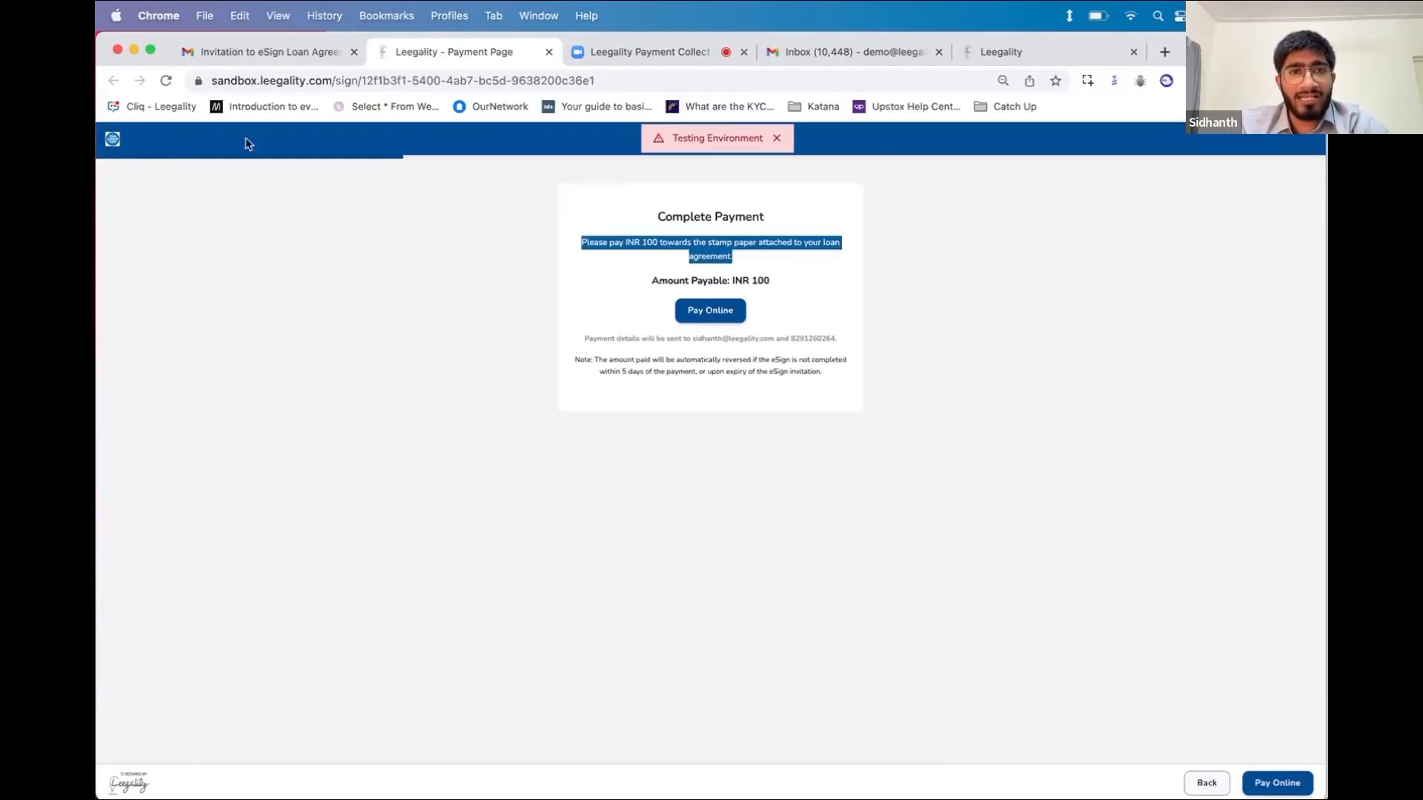
click(776, 143)
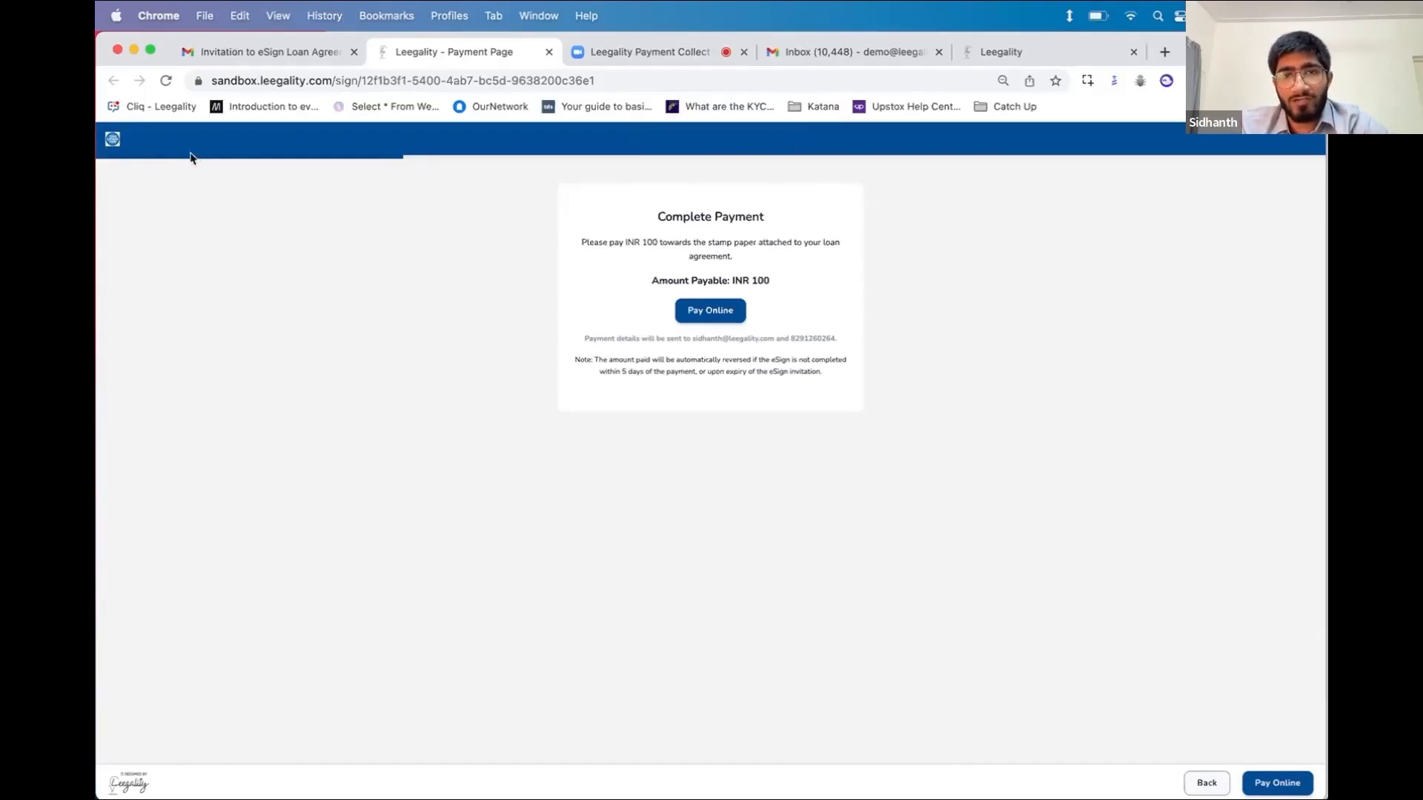
drag(581, 242, 755, 276)
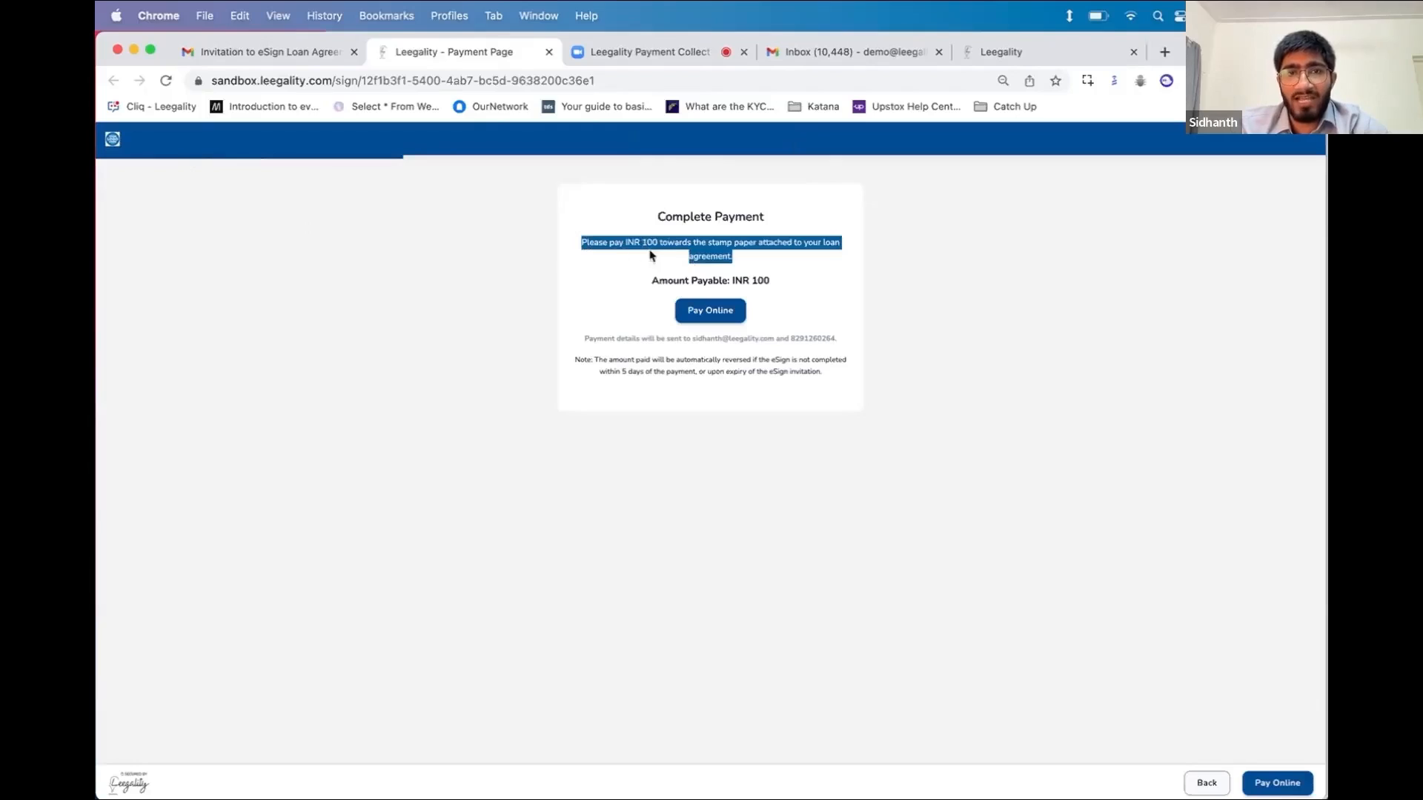
double_click(720, 256)
triple_click(720, 256)
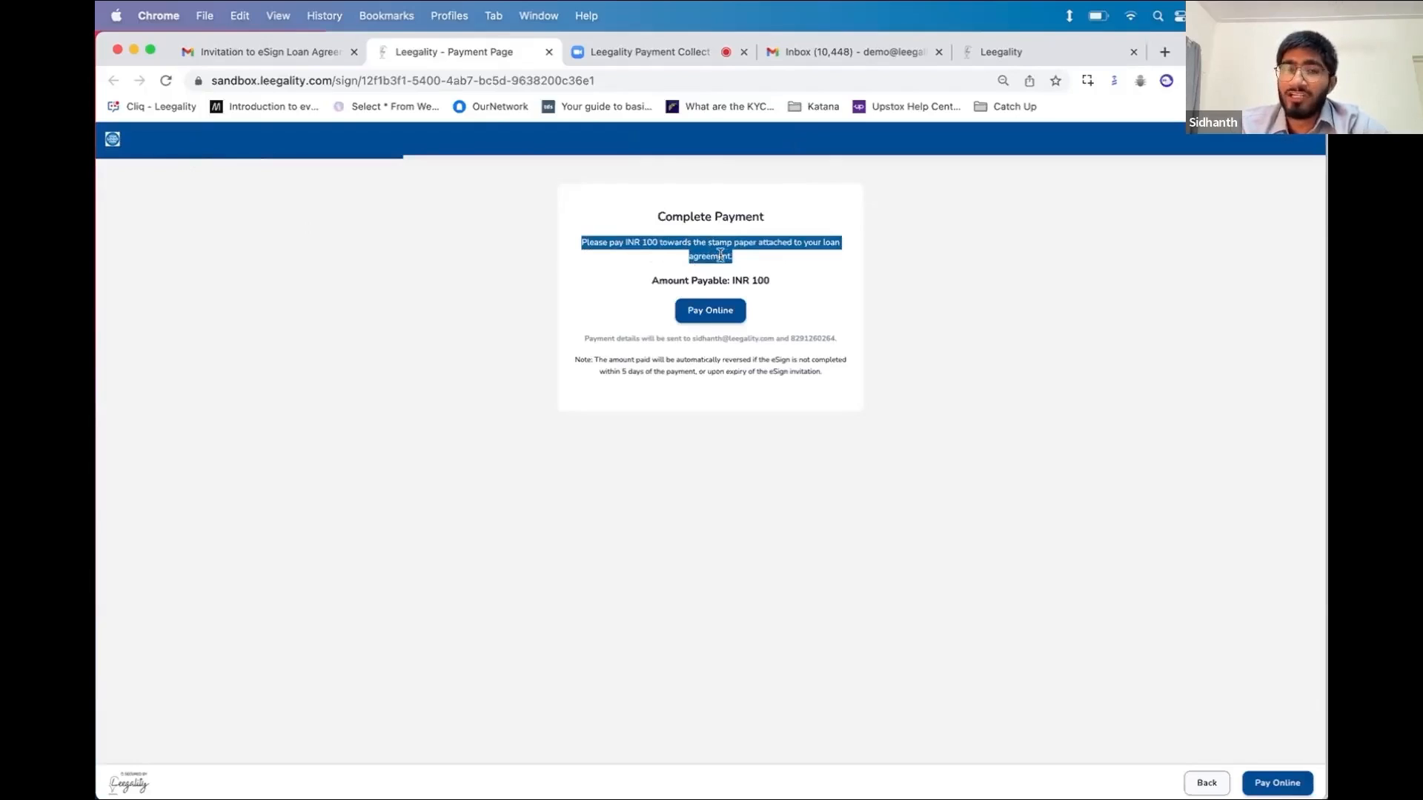
double_click(770, 242)
triple_click(769, 243)
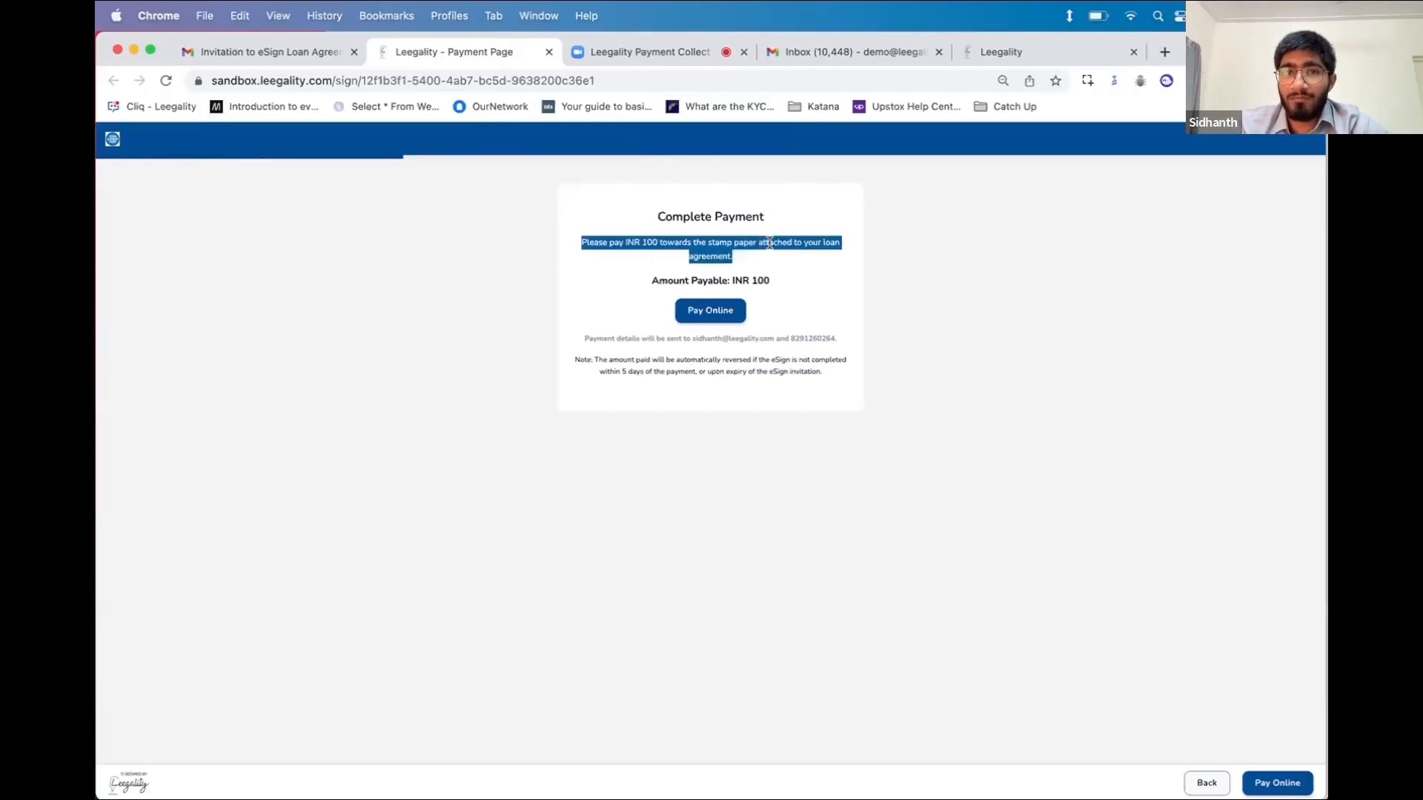
click(776, 272)
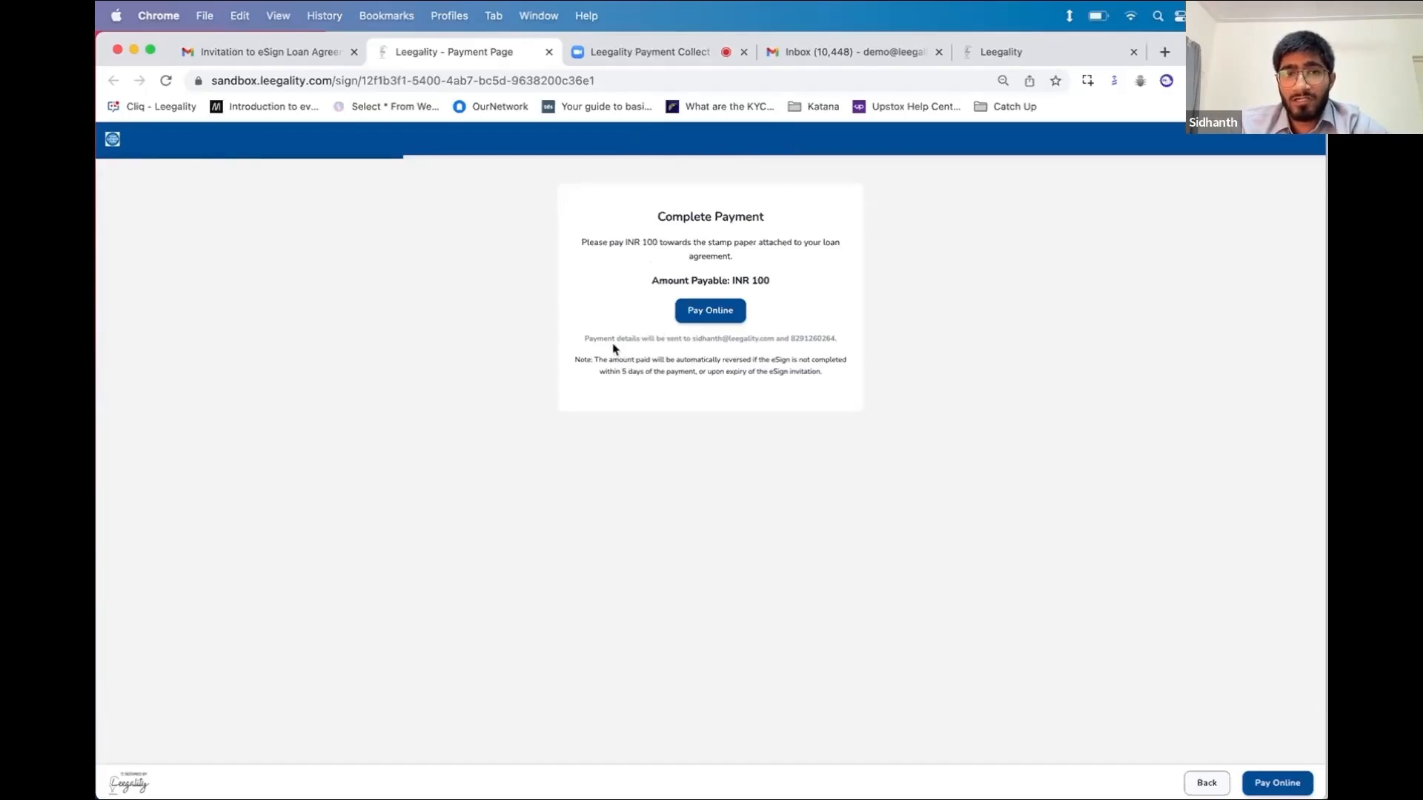
drag(584, 338, 779, 340)
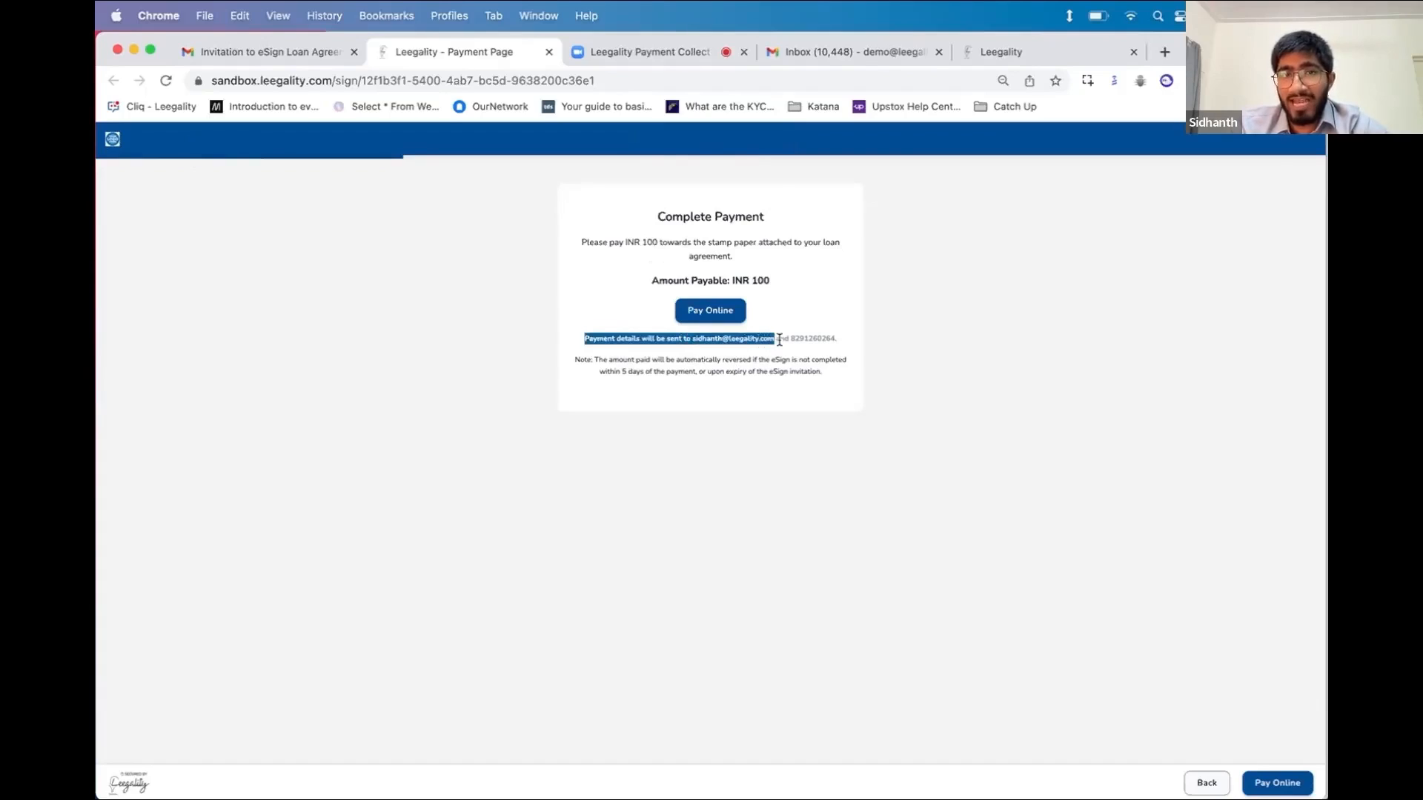
right_click(787, 332)
click(787, 318)
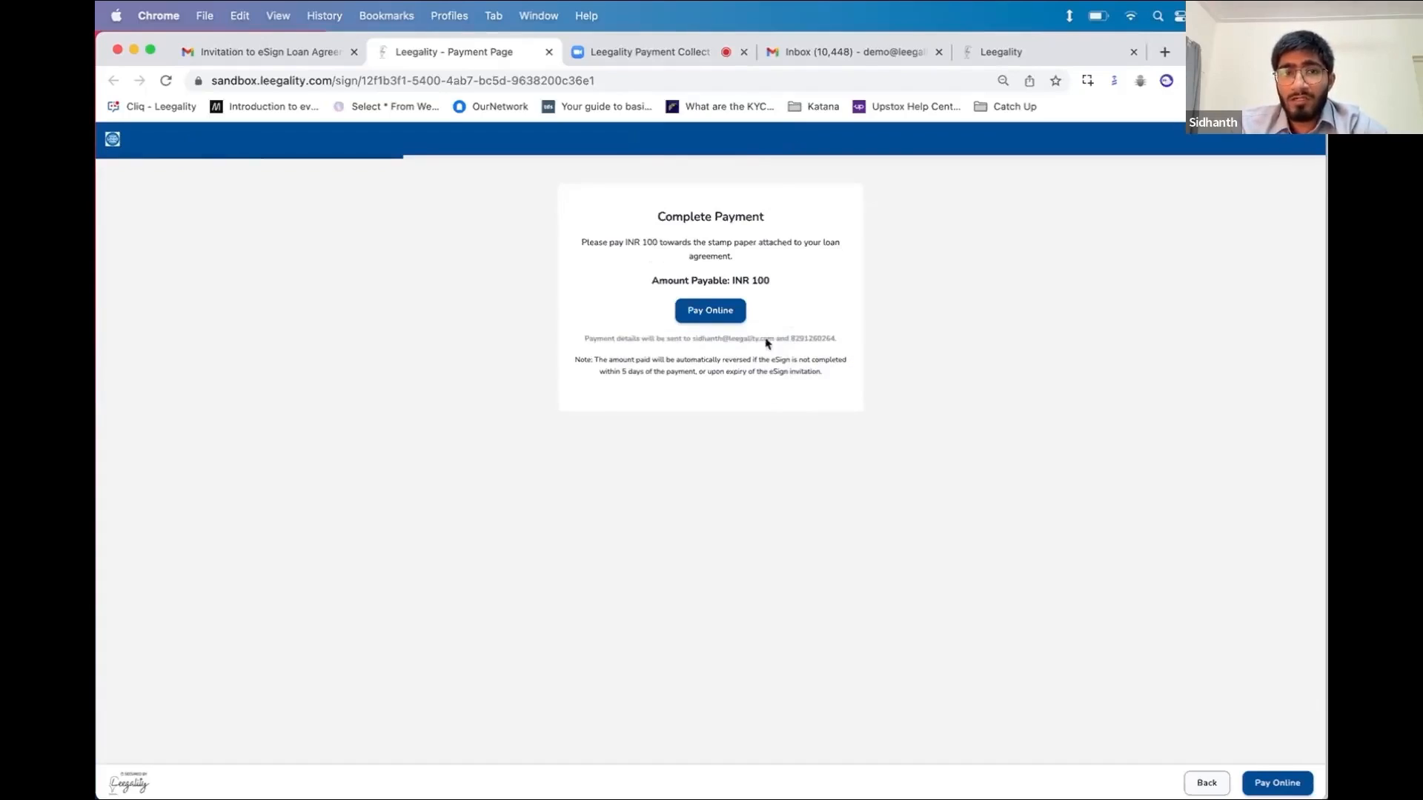
triple_click(693, 361)
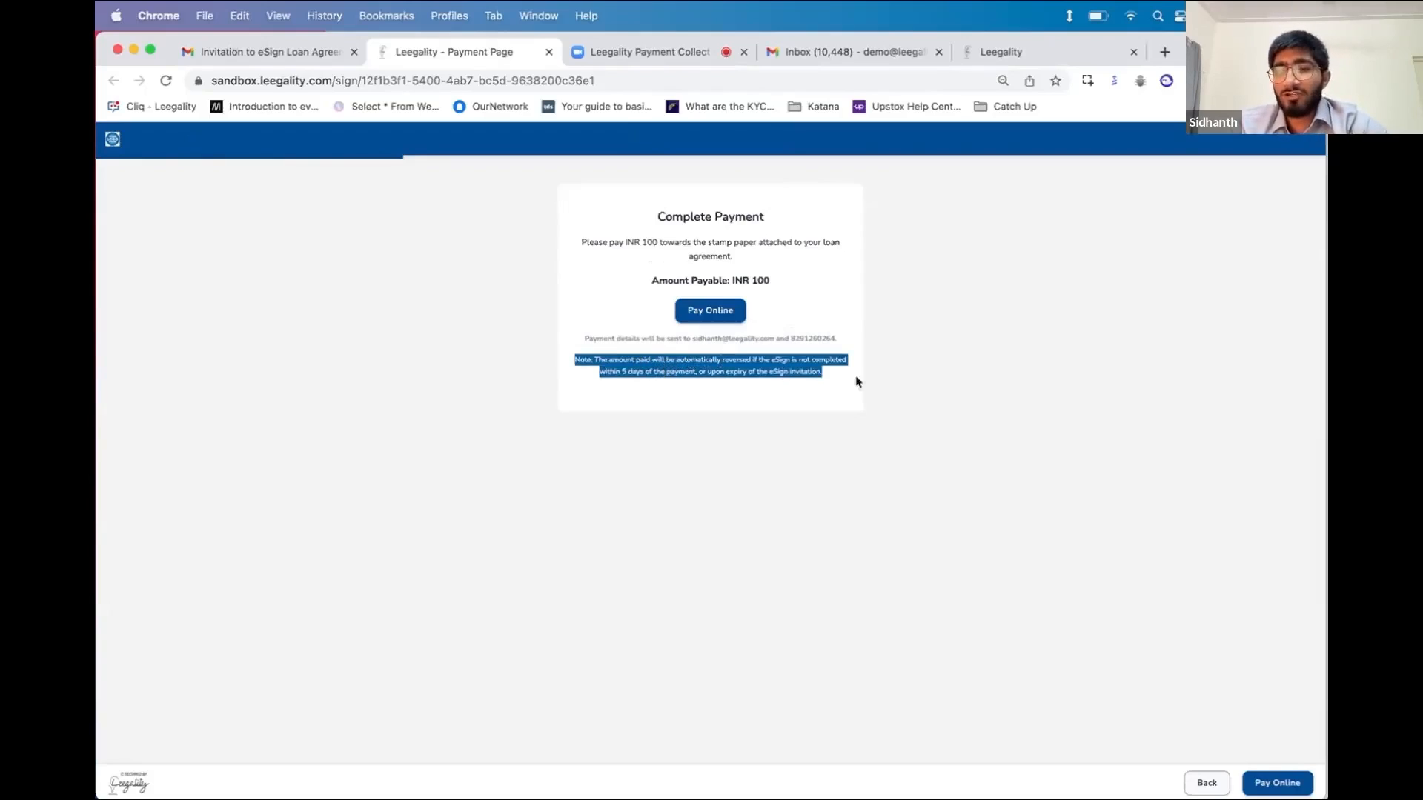
click(883, 434)
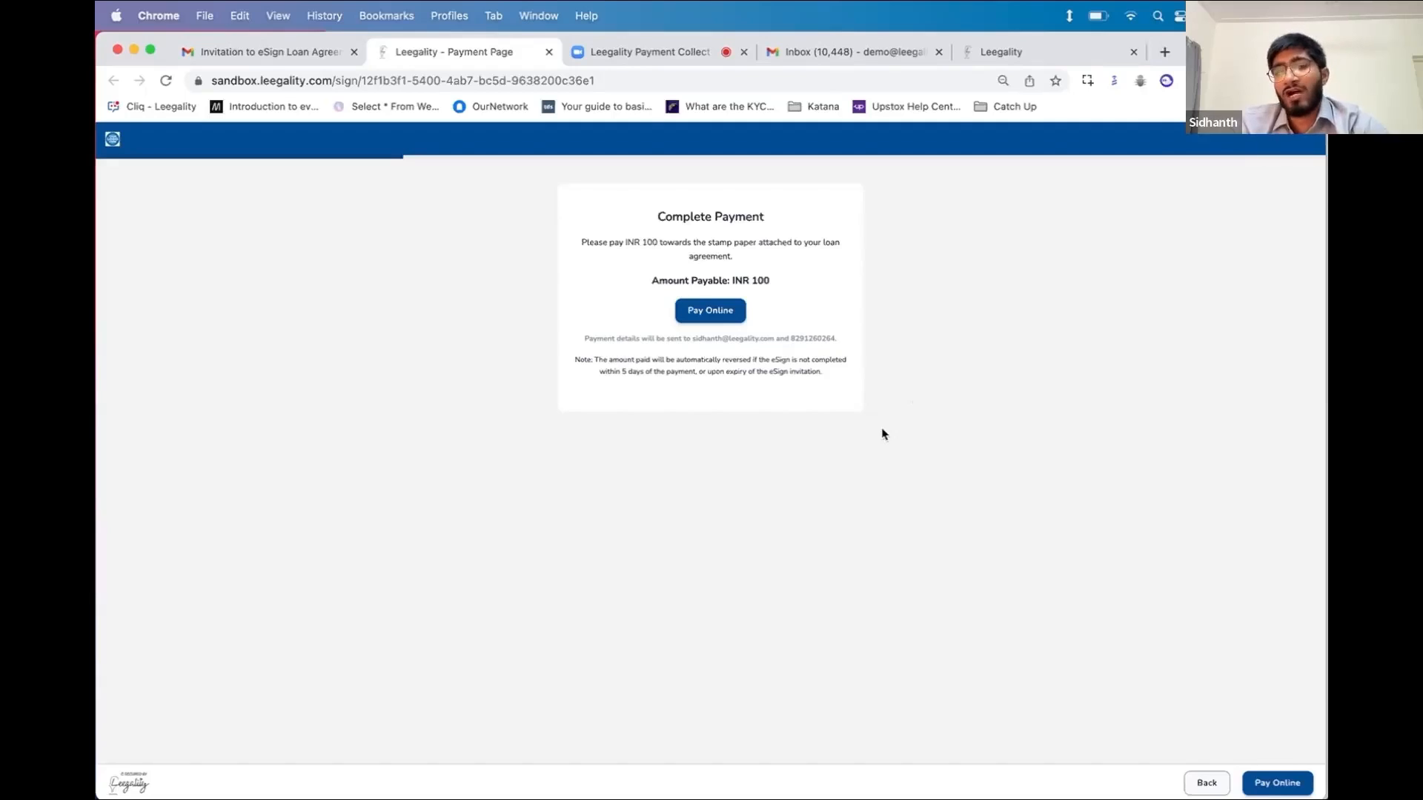
Start the ₹100 online payment and look through the Razorpay payment options
click(710, 312)
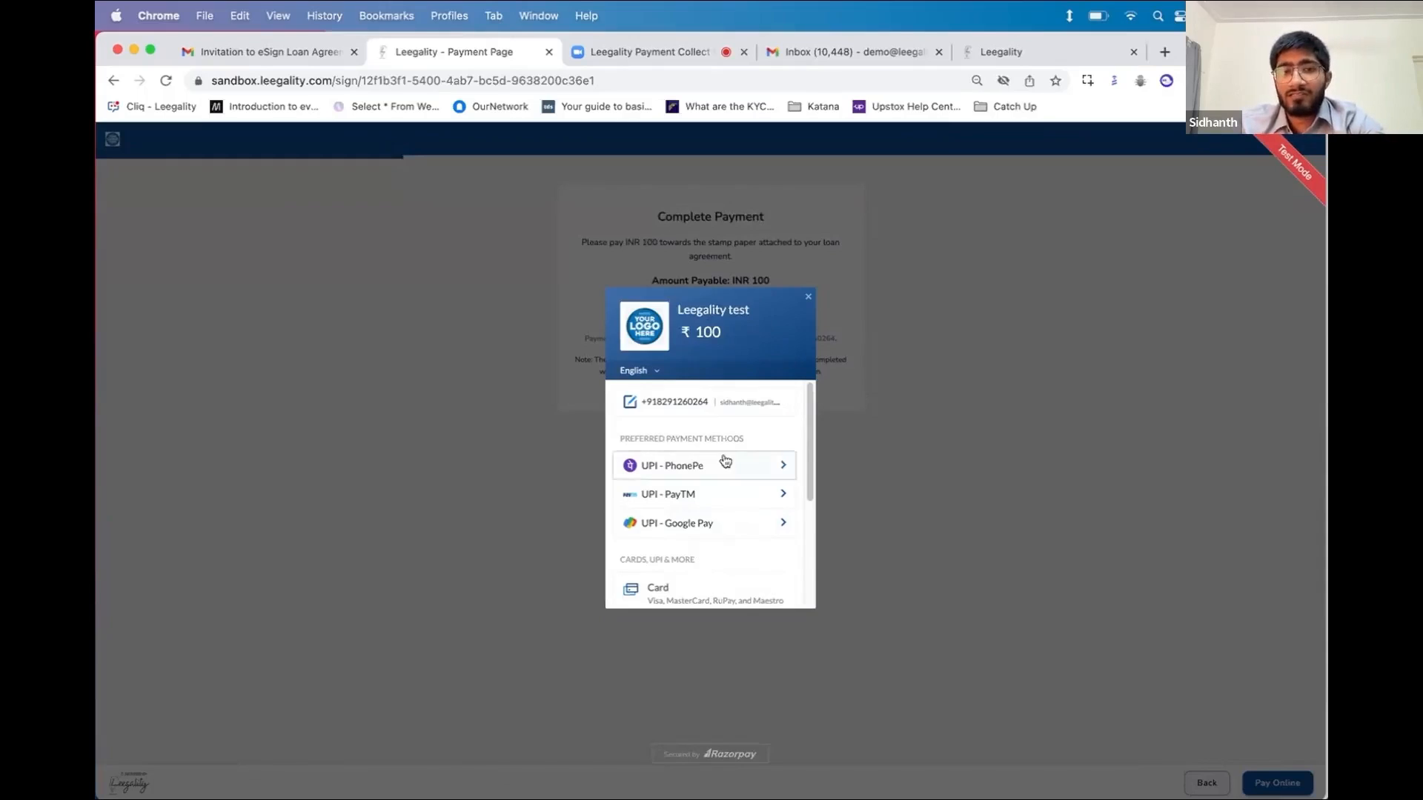
scroll(684, 567, down, 1)
scroll(688, 569, down, 1)
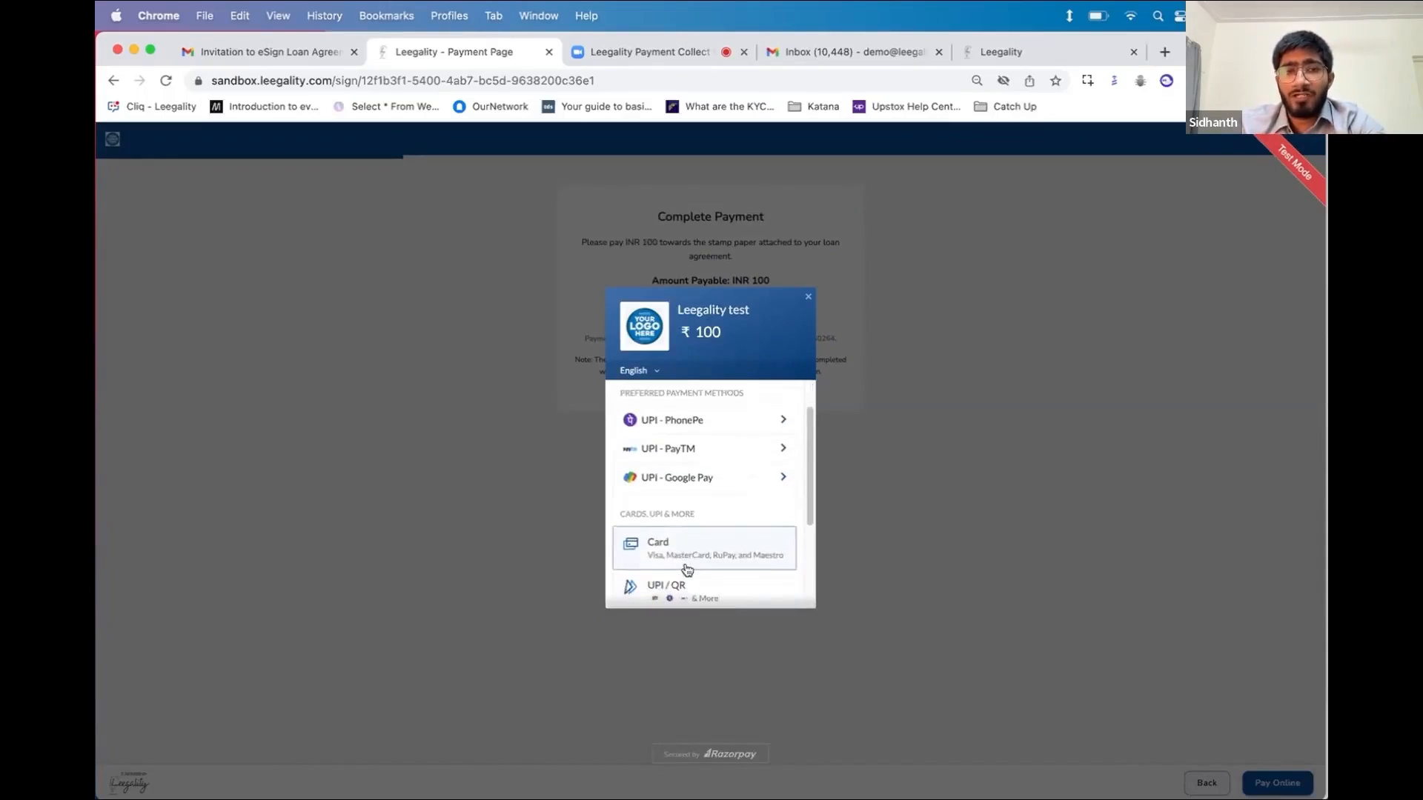
scroll(688, 569, down, 3)
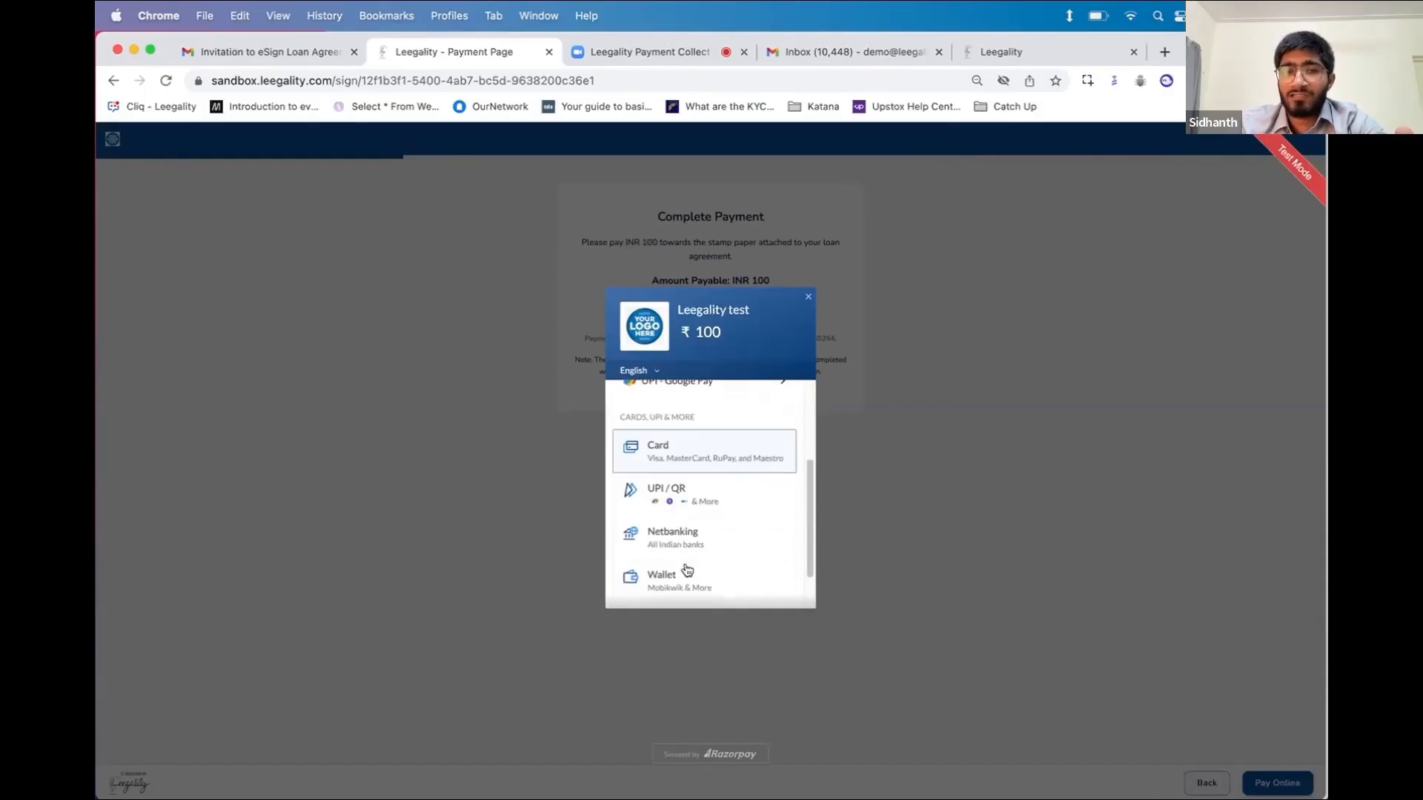
scroll(687, 569, up, 2)
scroll(687, 569, up, 3)
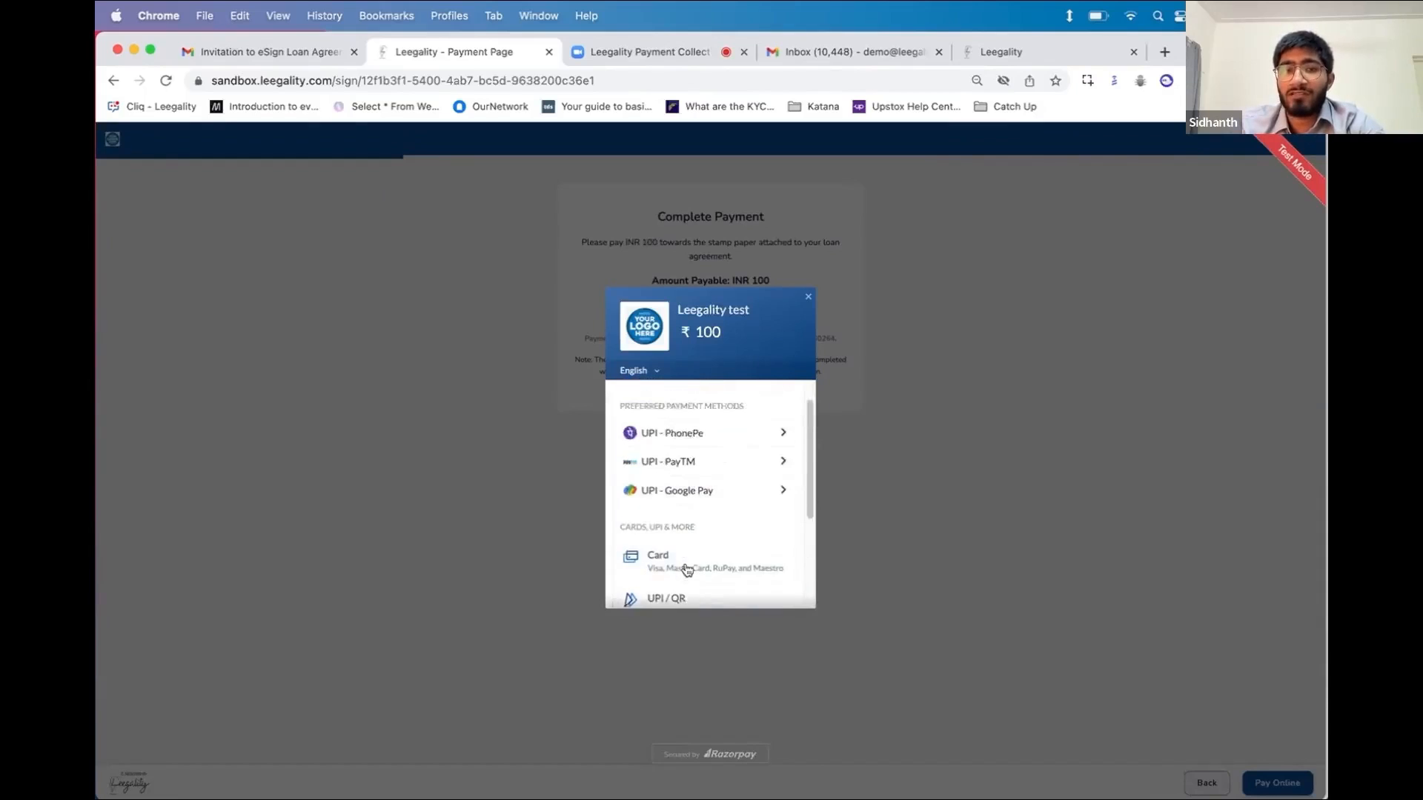
scroll(687, 567, down, 2)
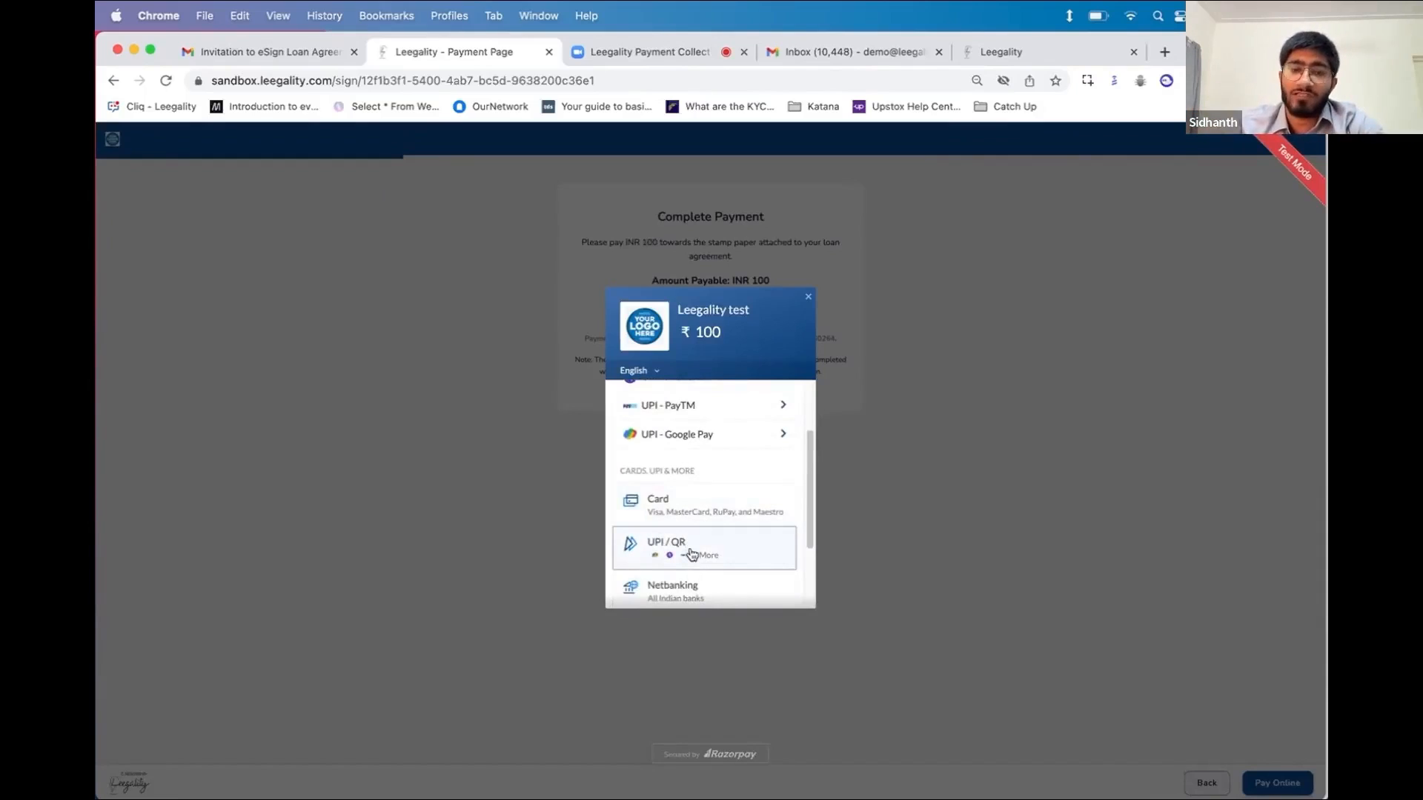
scroll(705, 521, up, 3)
scroll(710, 521, up, 1)
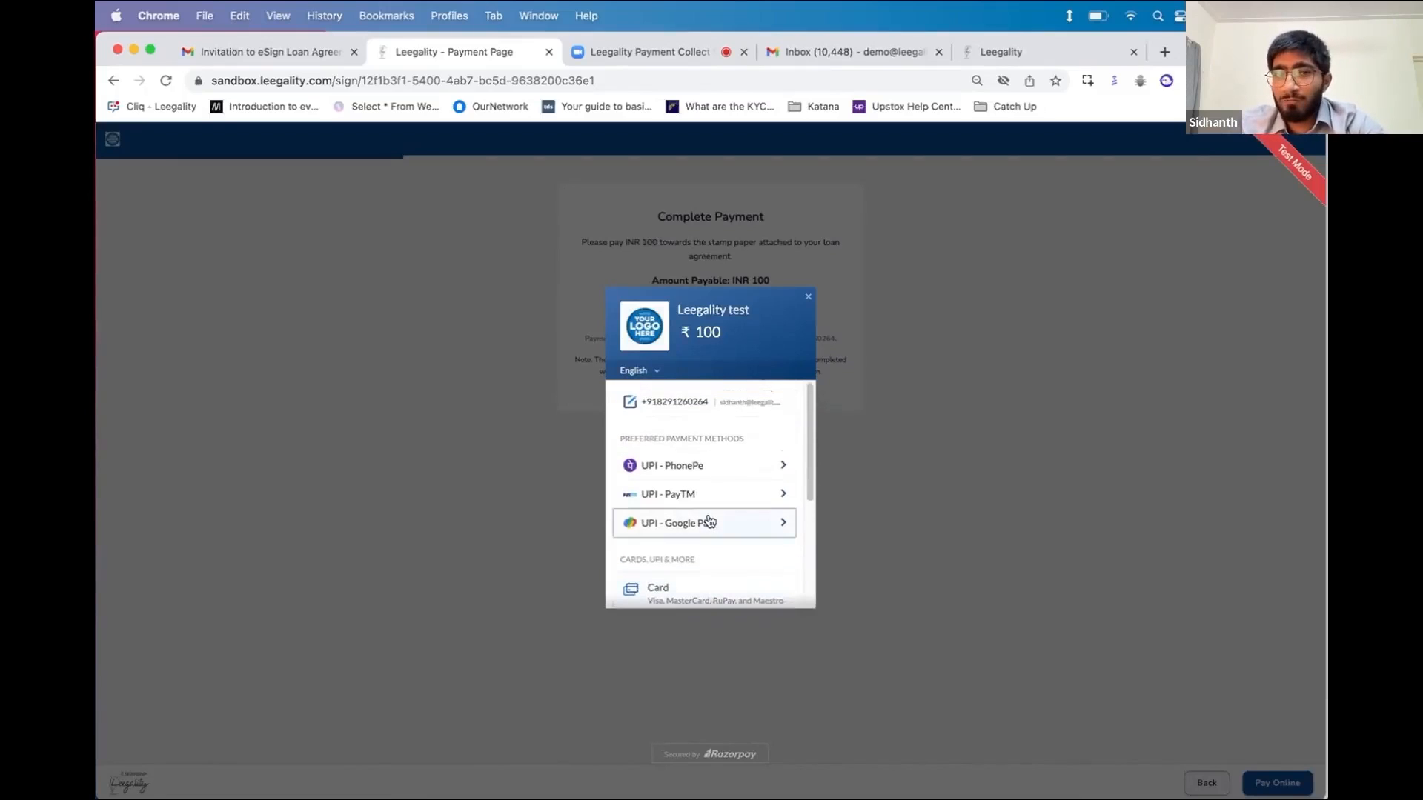
scroll(710, 521, down, 2)
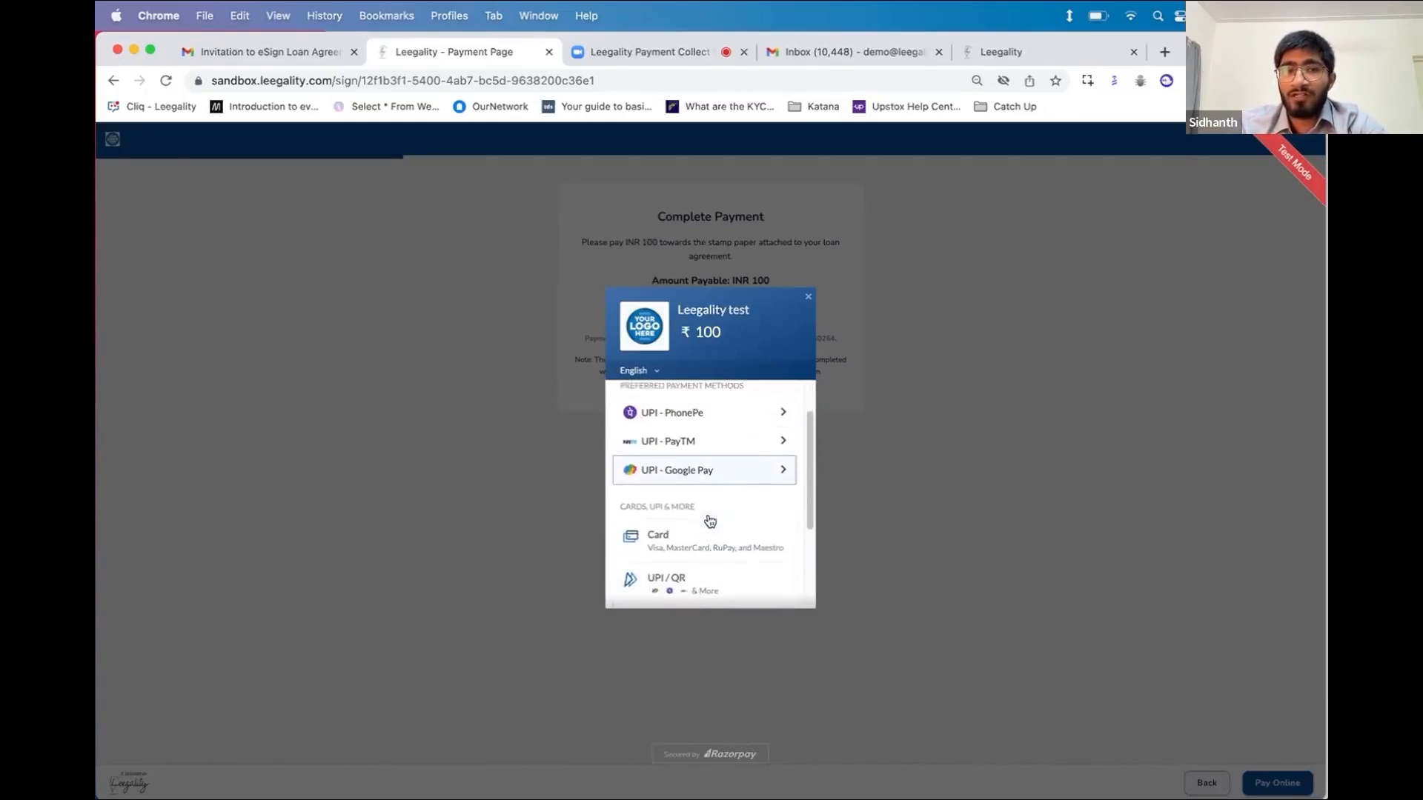
scroll(710, 521, down, 3)
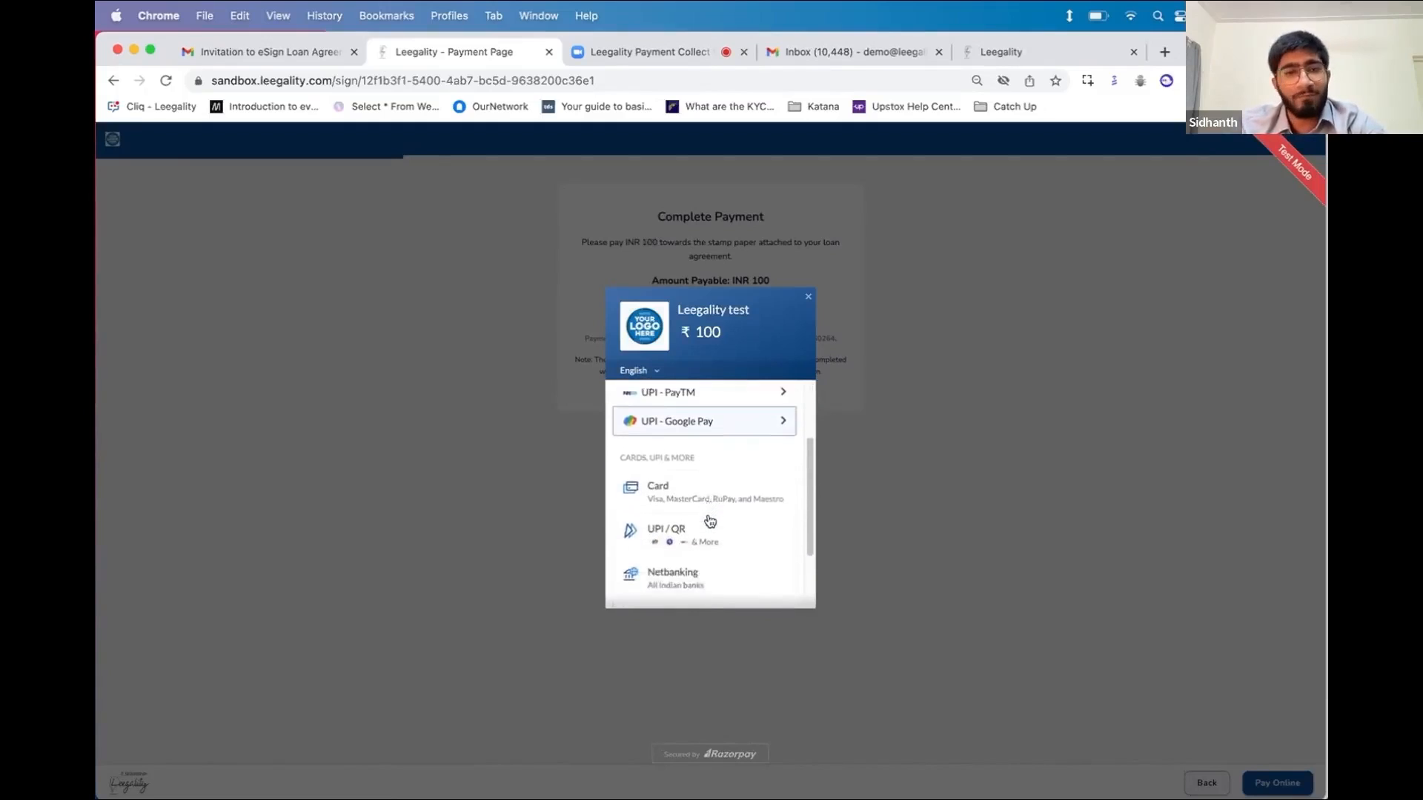
scroll(709, 521, down, 2)
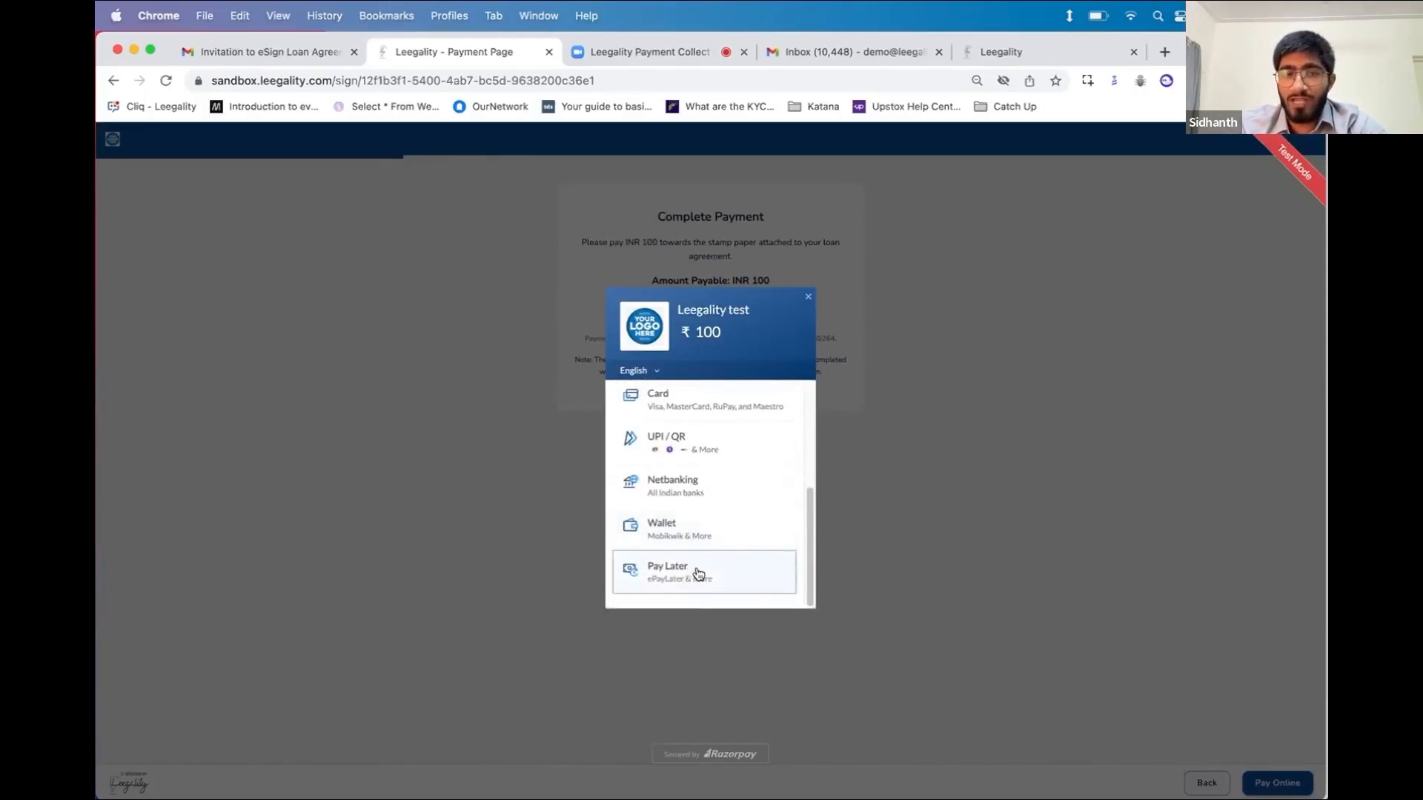
scroll(717, 515, up, 4)
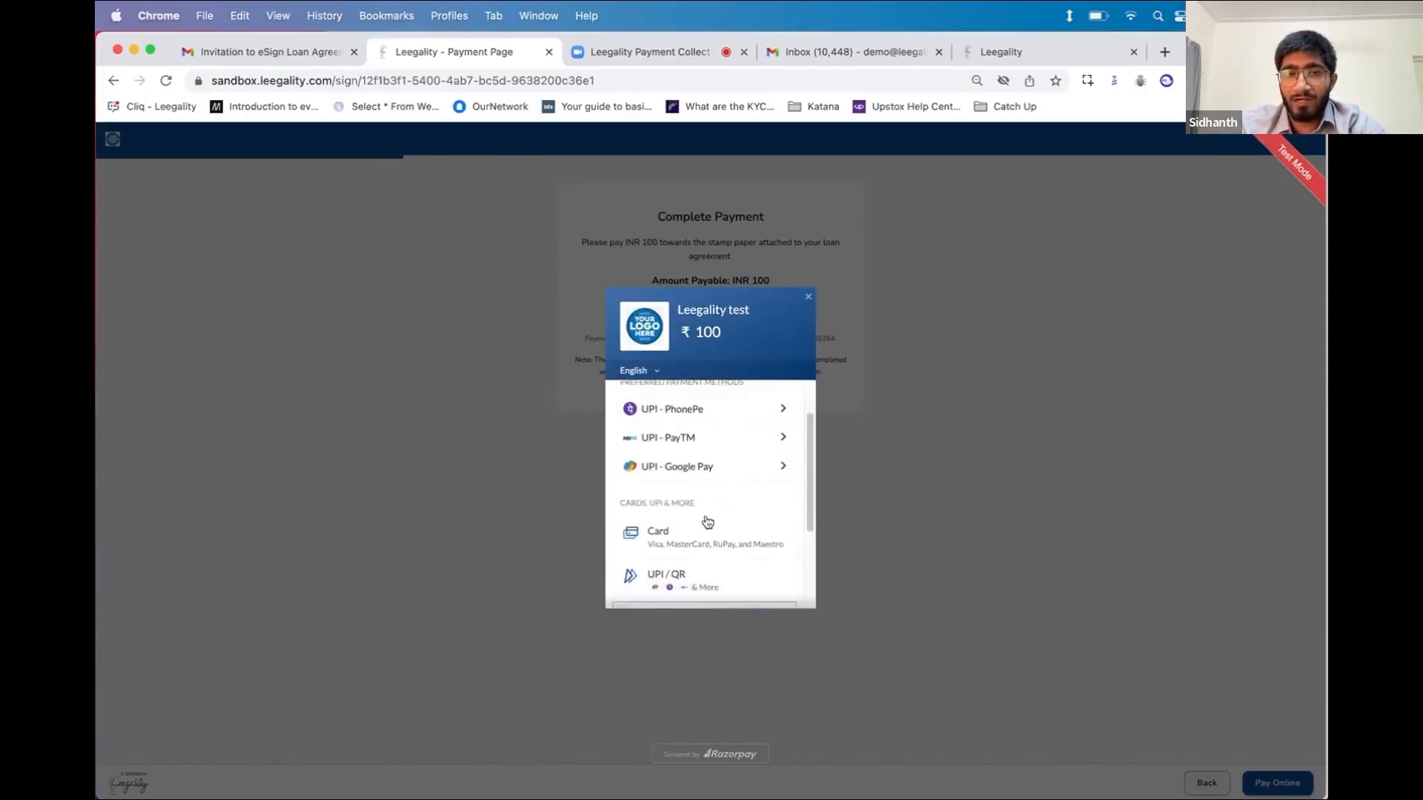
Pay ₹100 by card using the saved Mastercard and its CVV
click(706, 525)
click(680, 471)
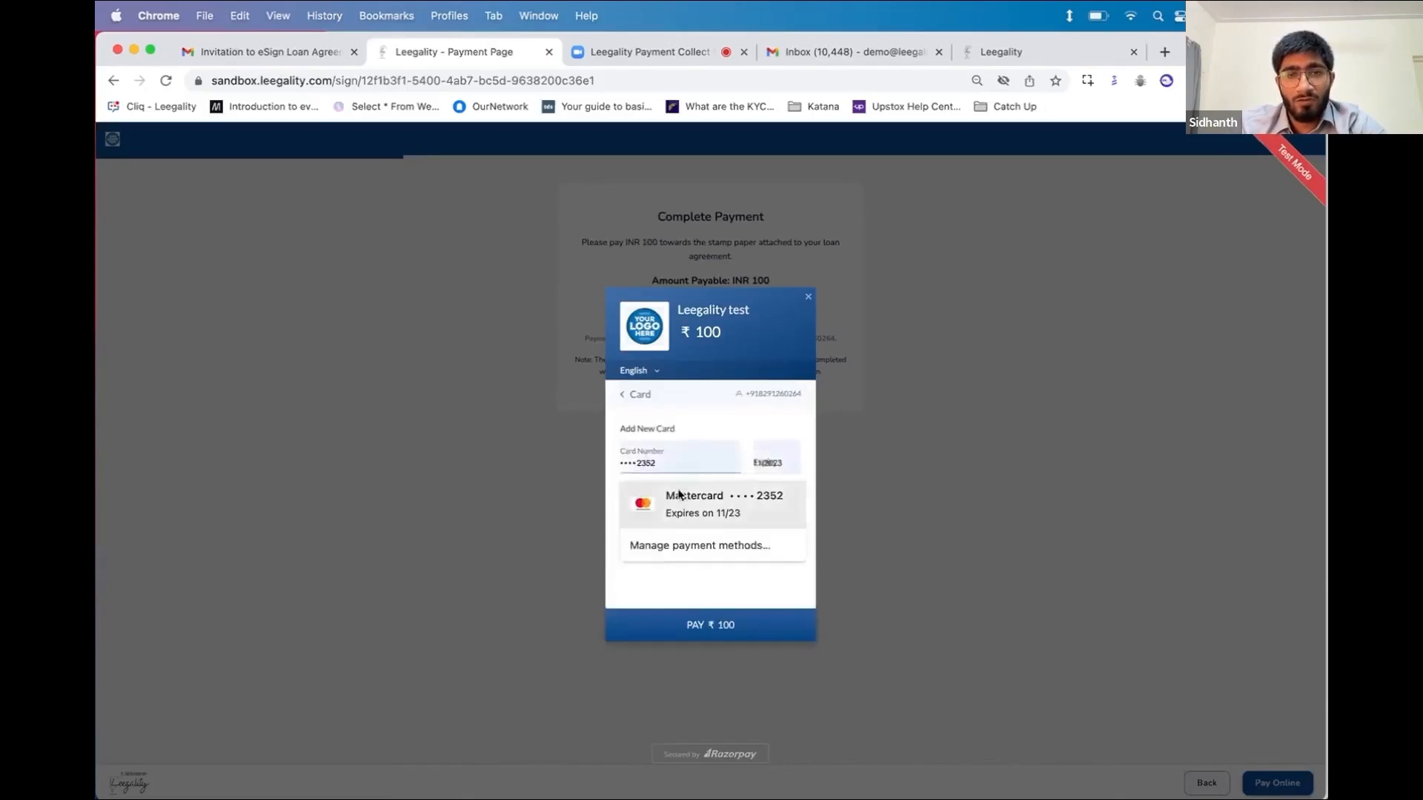
click(711, 504)
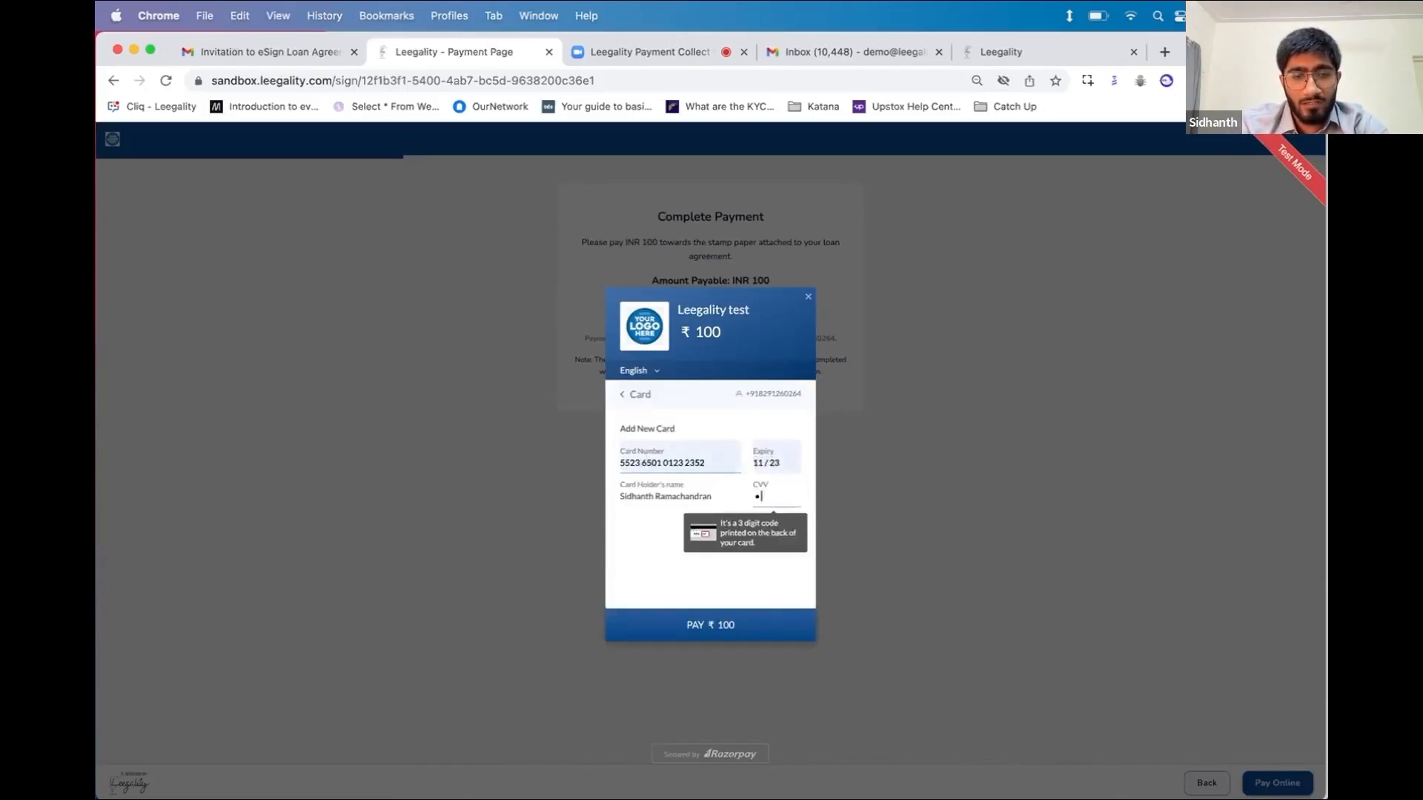
click(726, 627)
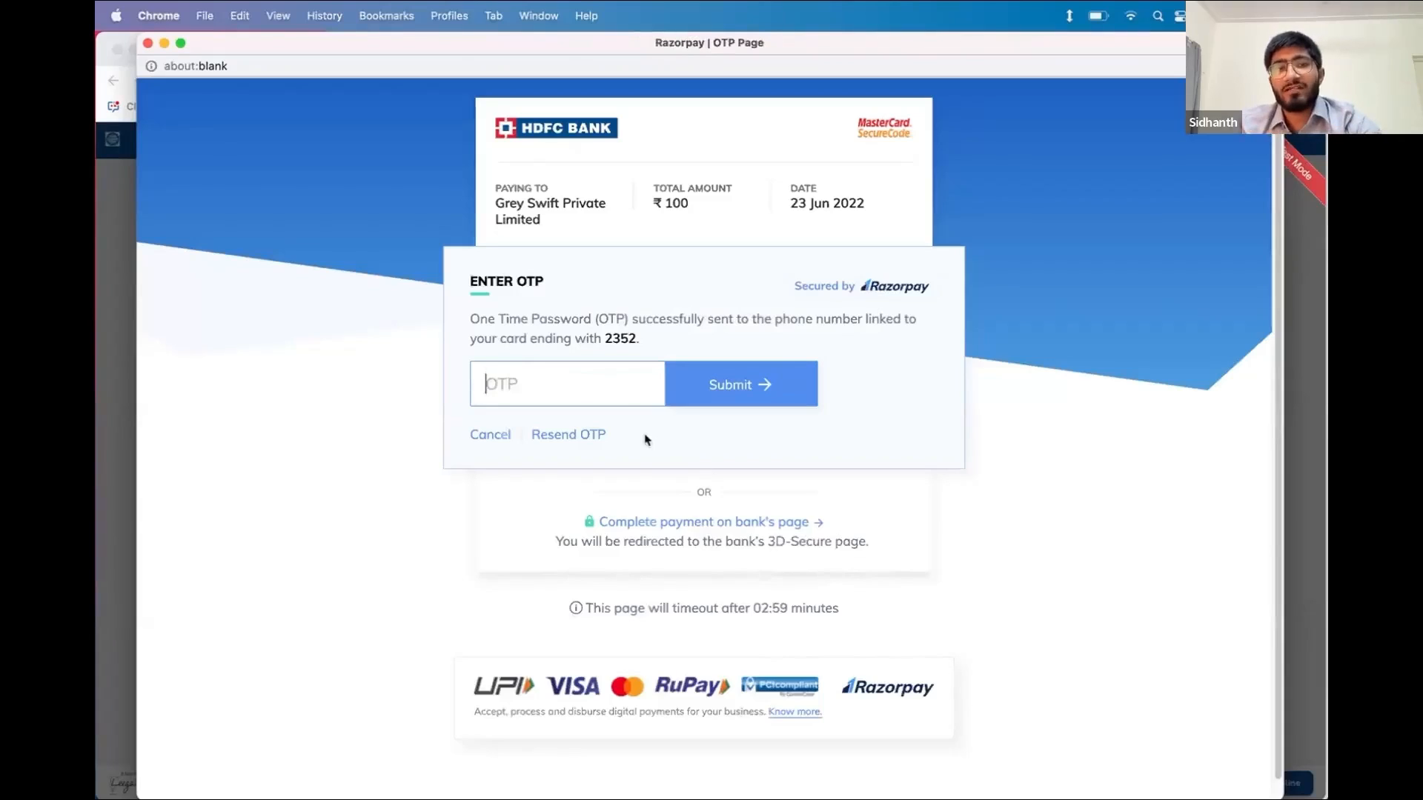
Enter the received OTP and submit it to complete the INR 100 payment
text(1234)
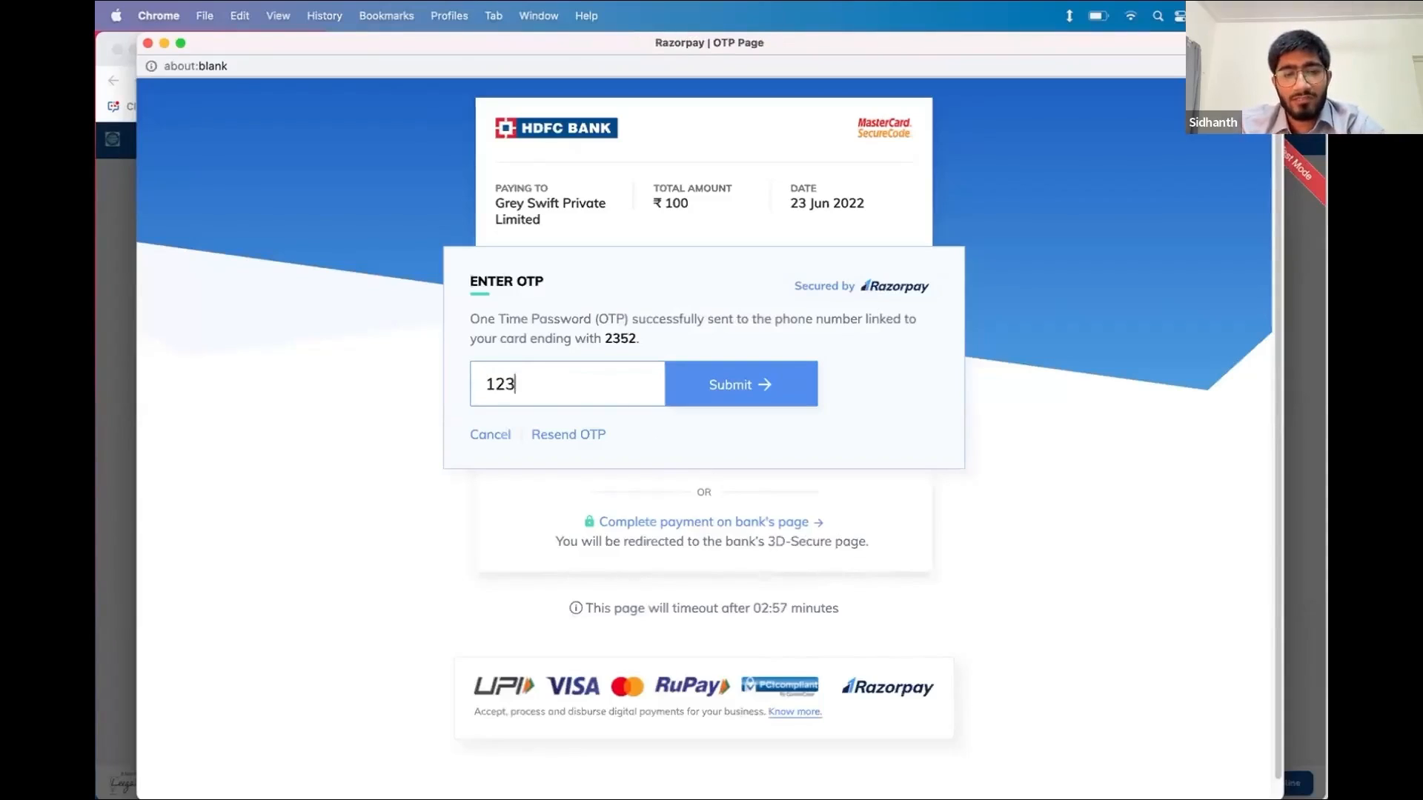
click(697, 394)
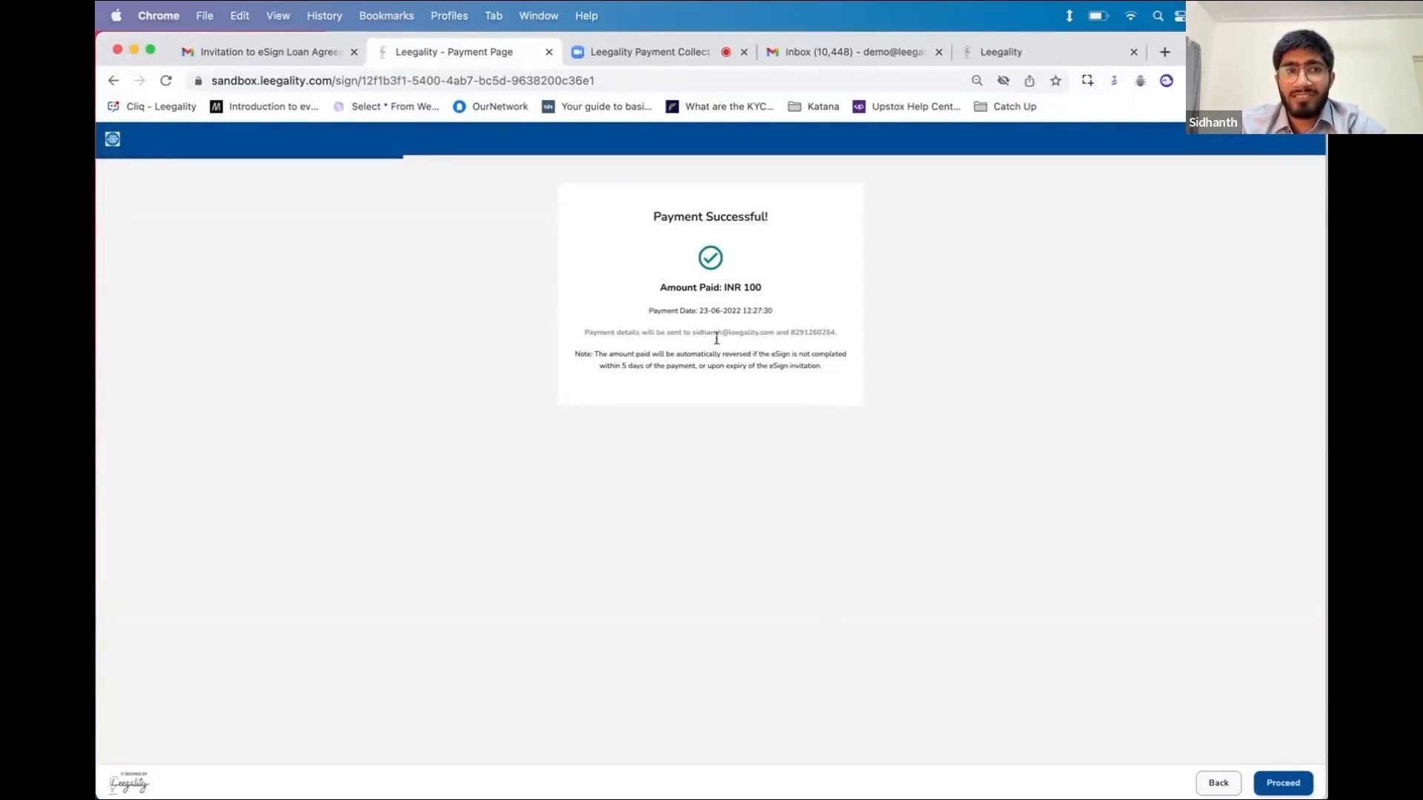
Highlight the payment details line, then go to the Gmail inbox on the eSign invitation tab
triple_click(660, 331)
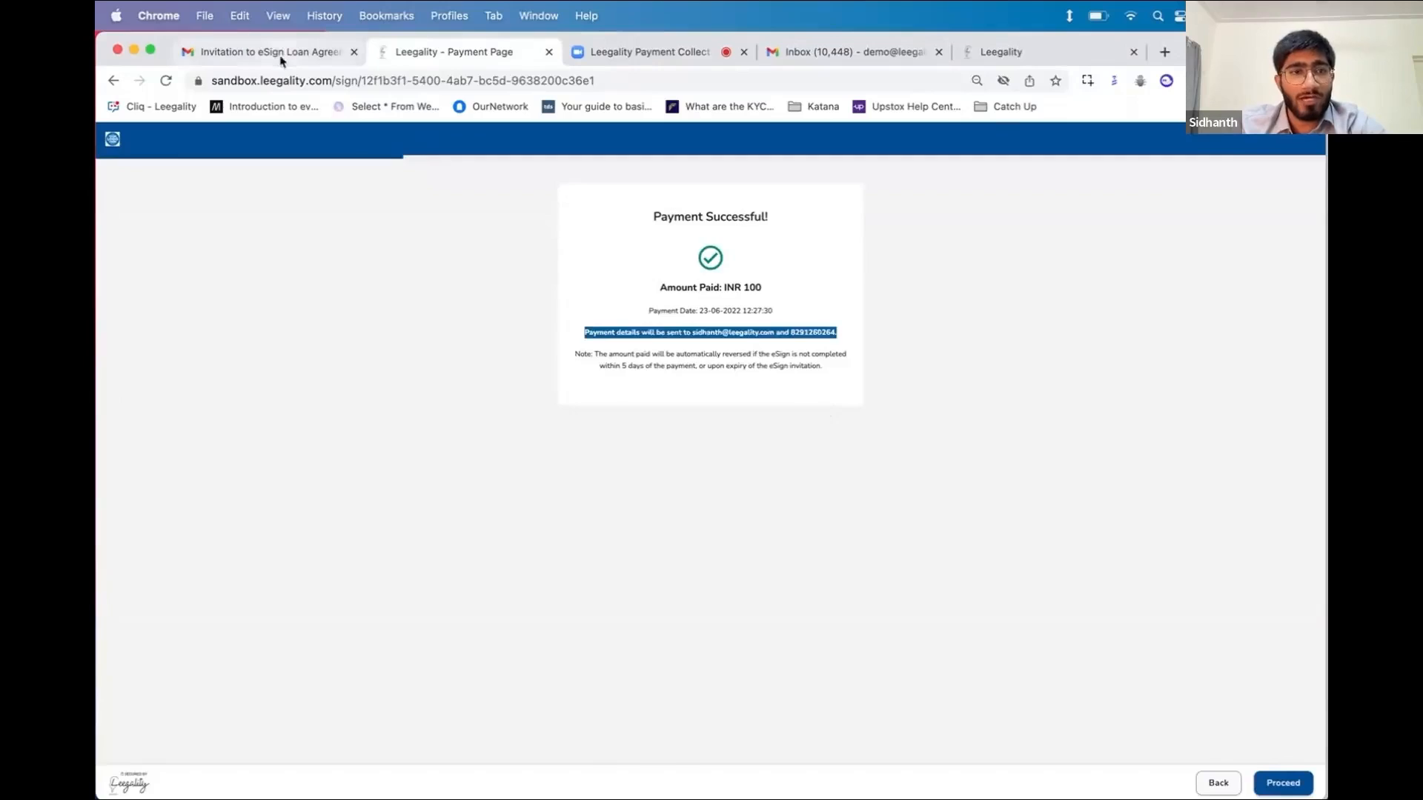
click(261, 52)
click(200, 259)
click(499, 250)
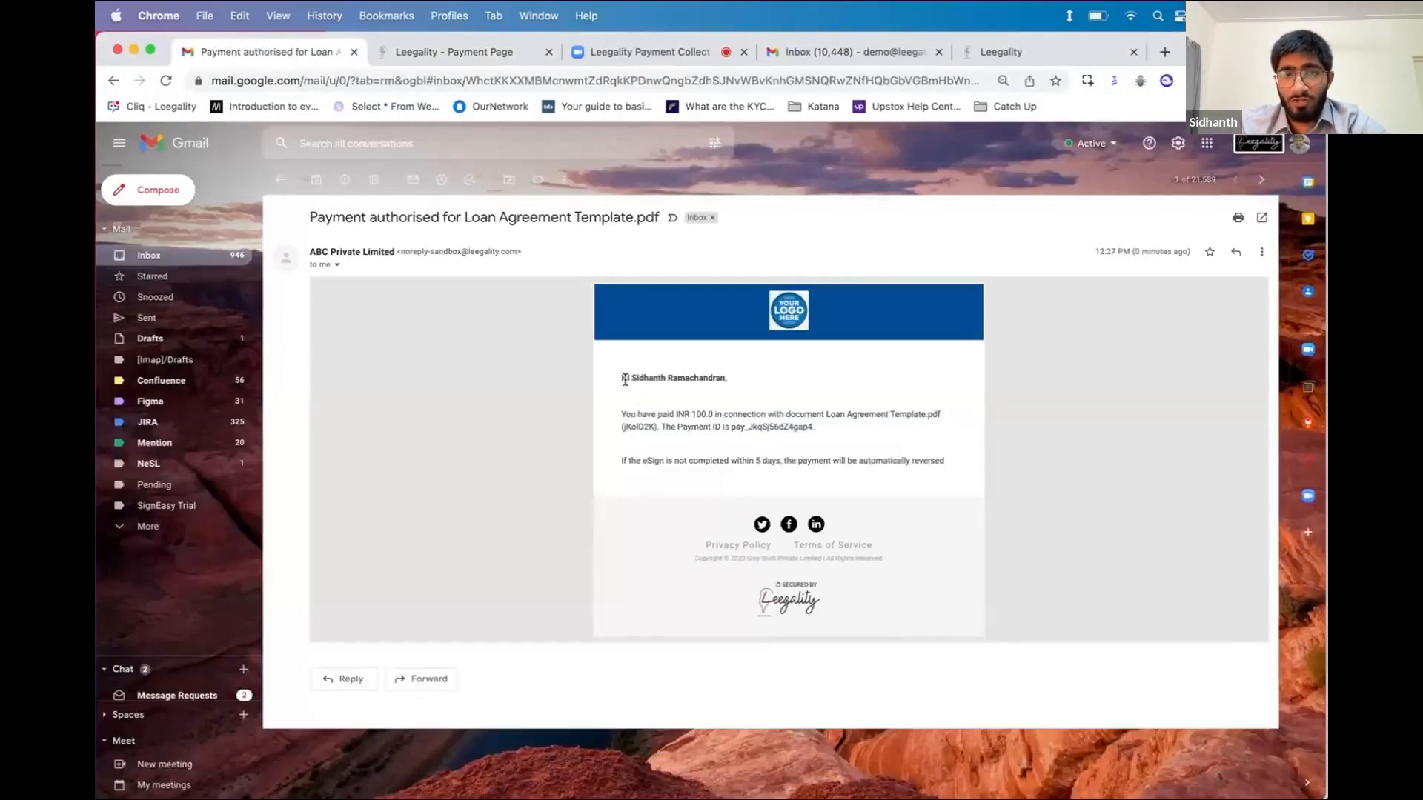
drag(626, 380, 734, 428)
triple_click(711, 421)
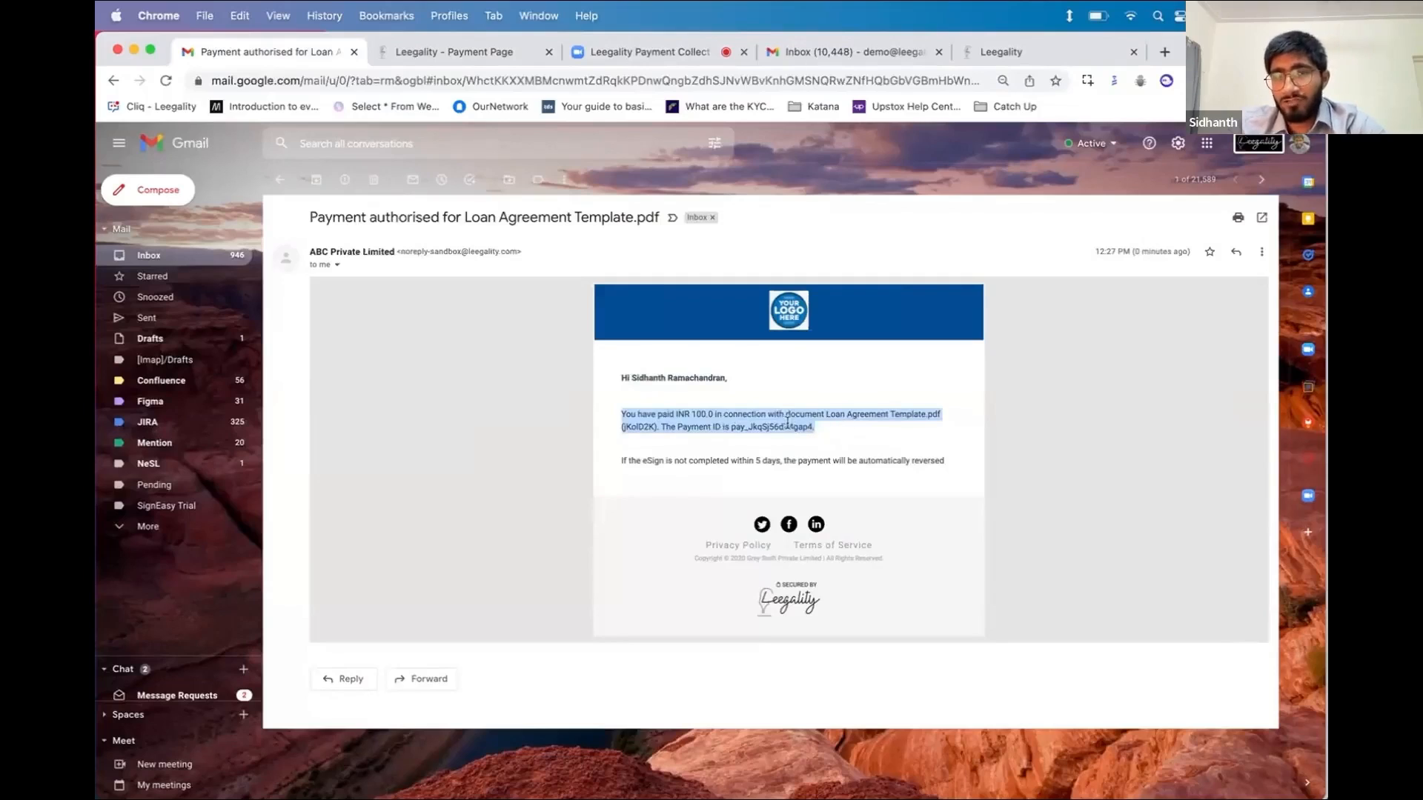
Open the newest payment-authorised email for Loan Agreement Template.pdf and select its INR 100.0 paragraph
click(886, 63)
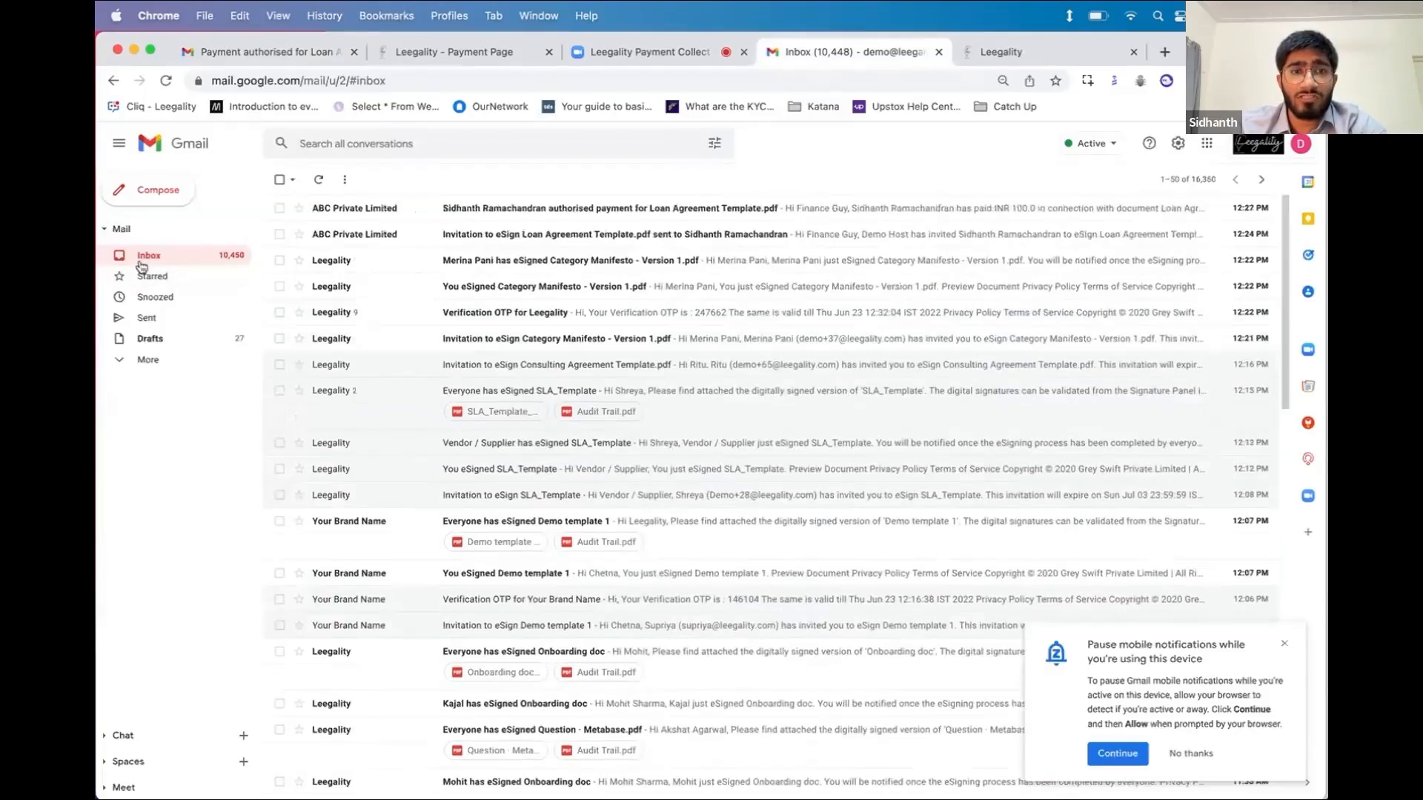
click(456, 216)
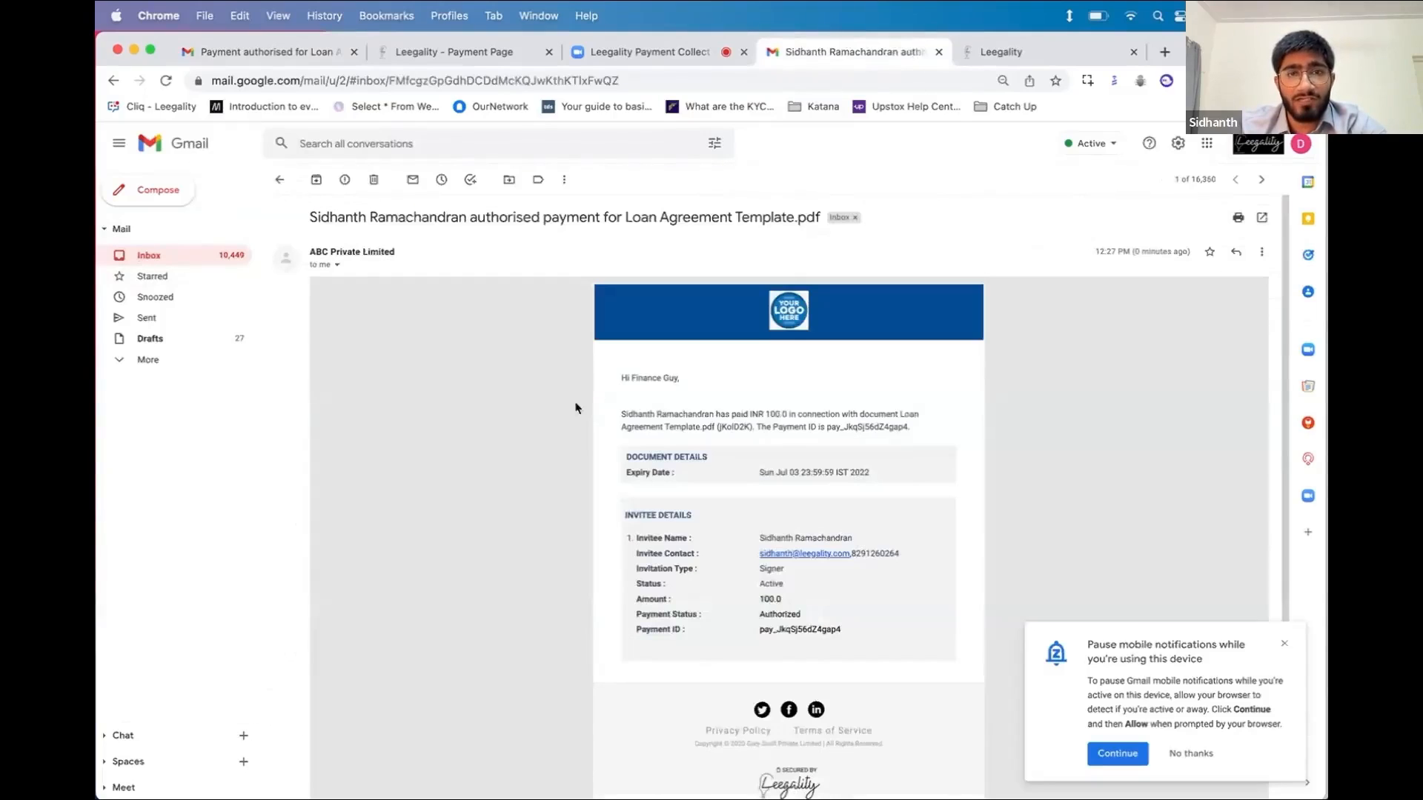
scroll(741, 438, down, 2)
scroll(635, 344, up, 1)
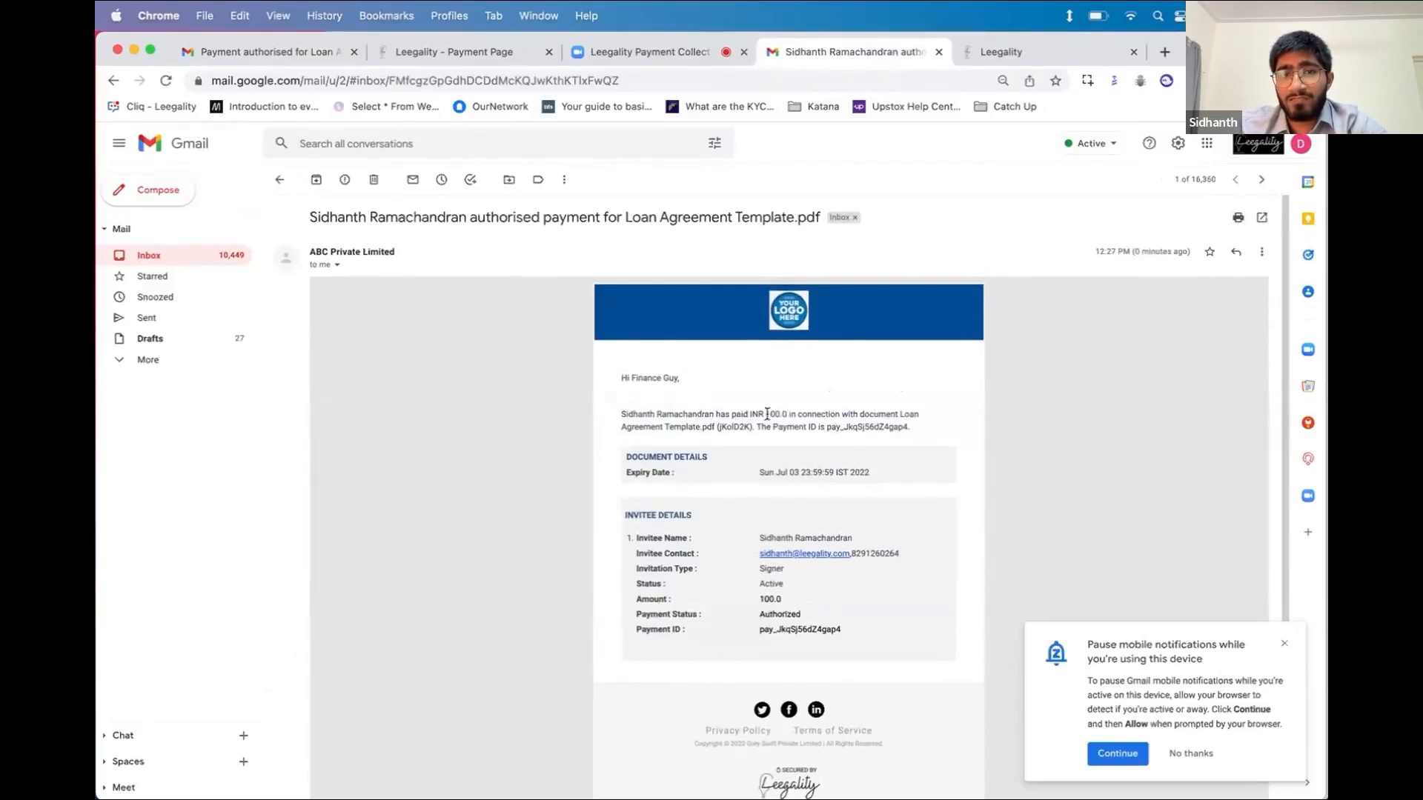
drag(757, 414, 906, 416)
triple_click(906, 415)
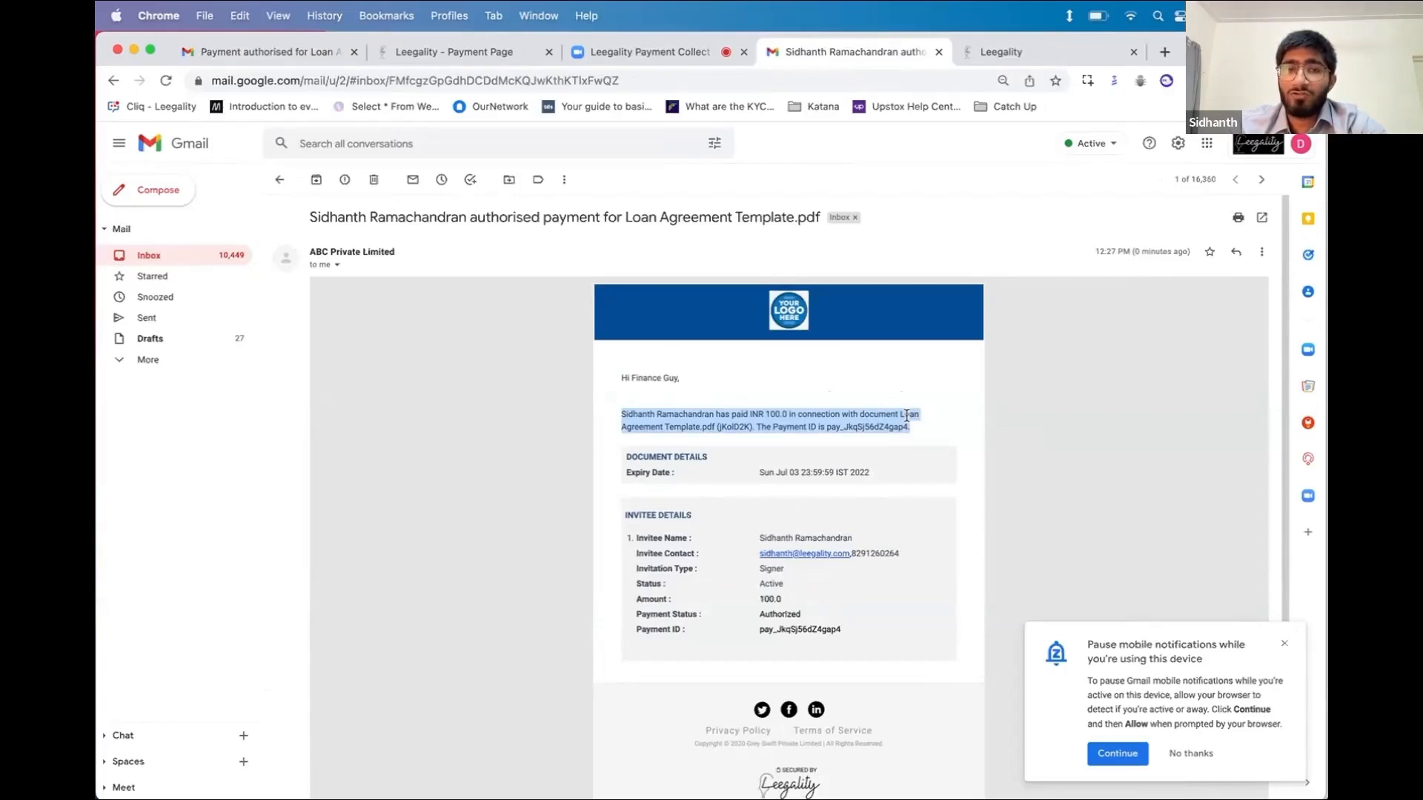
click(1043, 51)
Return to the signer's payment page and proceed to identity verification
click(464, 52)
click(1192, 666)
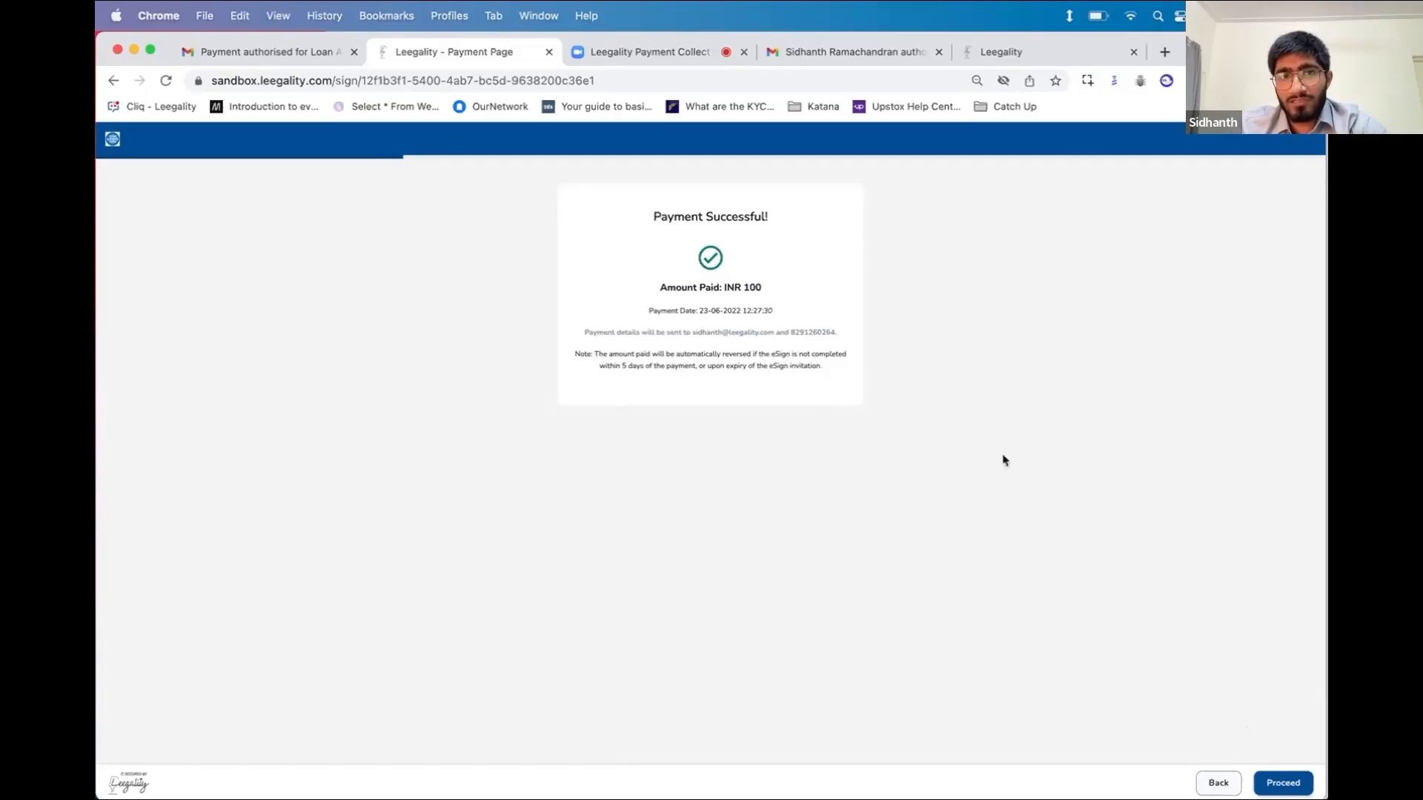
click(1268, 783)
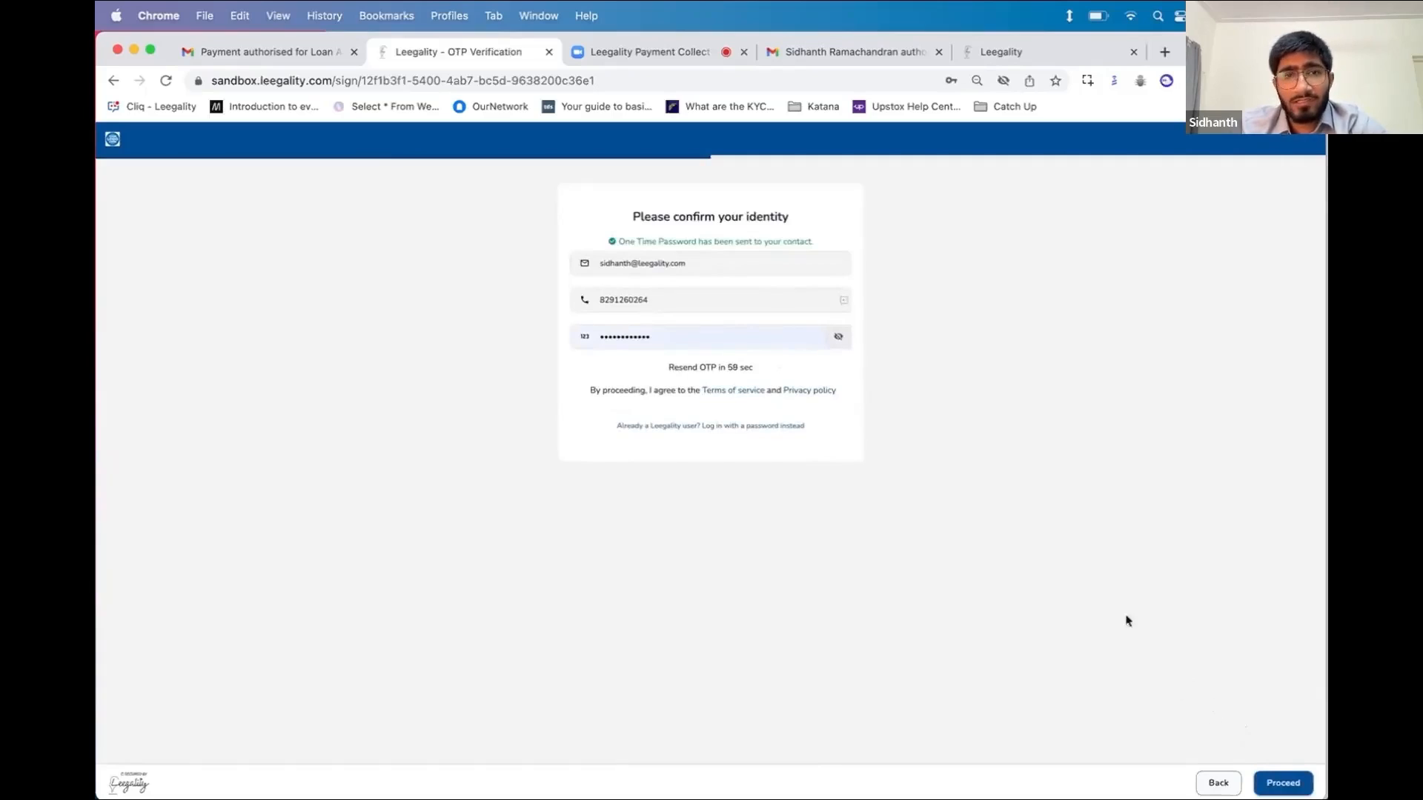
Replace the wrongly autofilled OTP with the received one and proceed to signing
double_click(744, 336)
key(BackSpace)
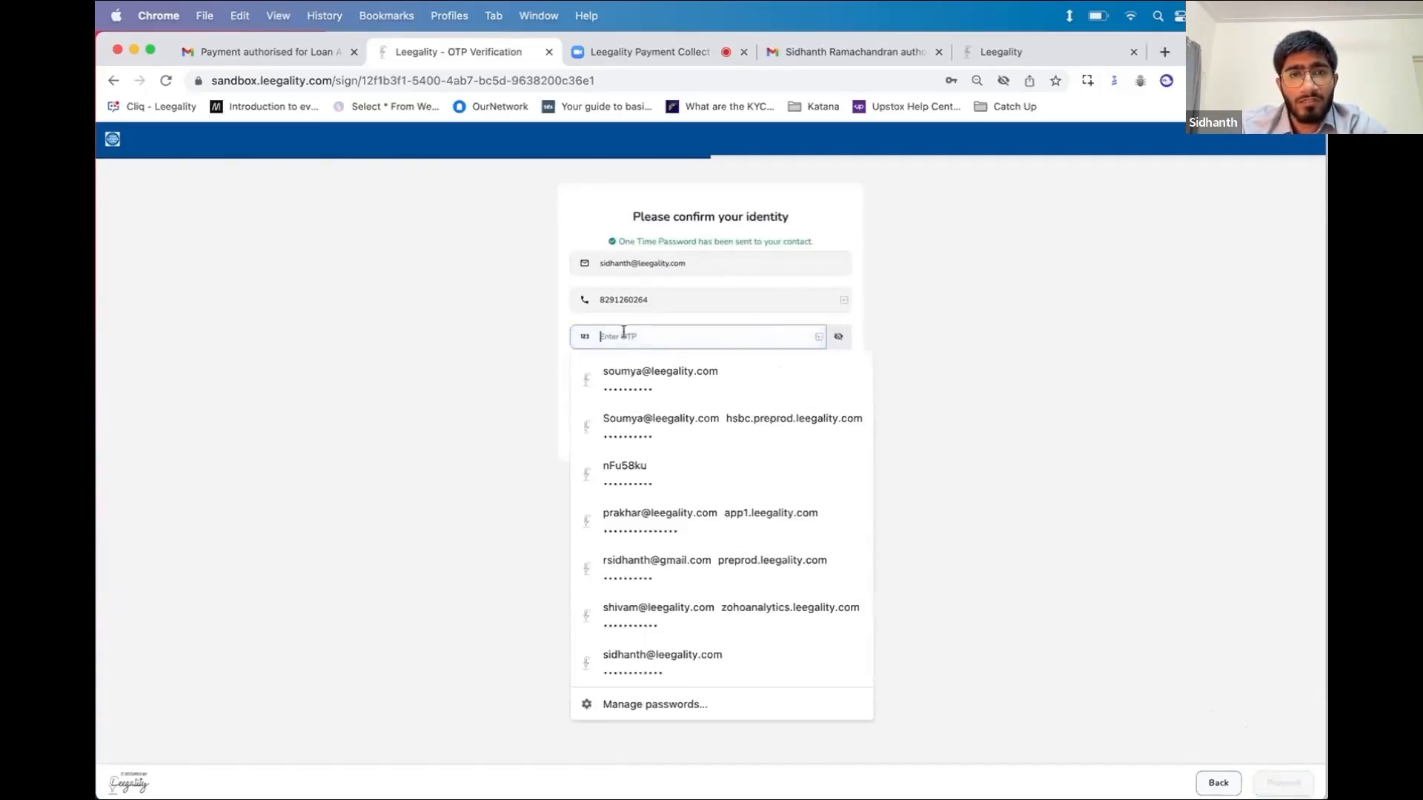
click(451, 330)
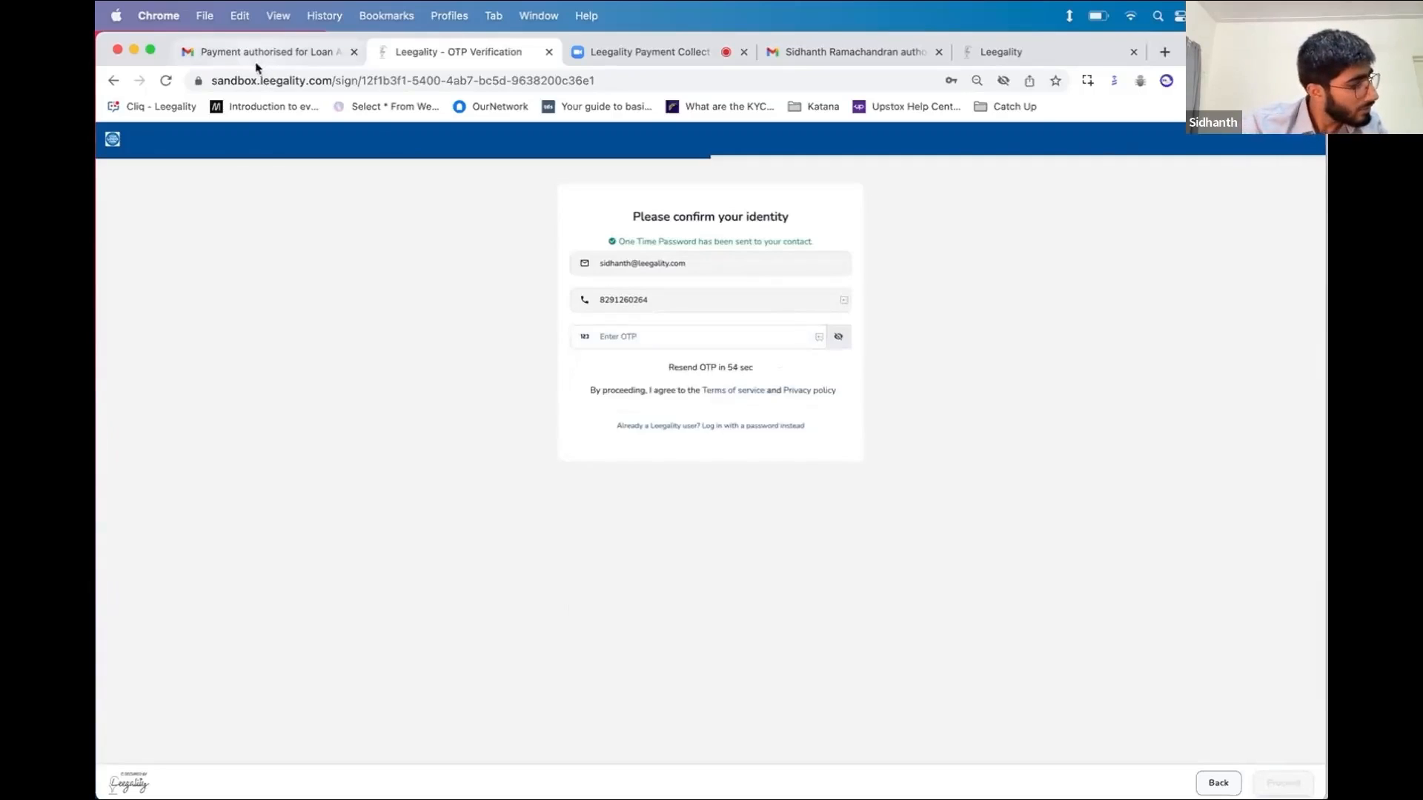
click(647, 341)
text(•••)
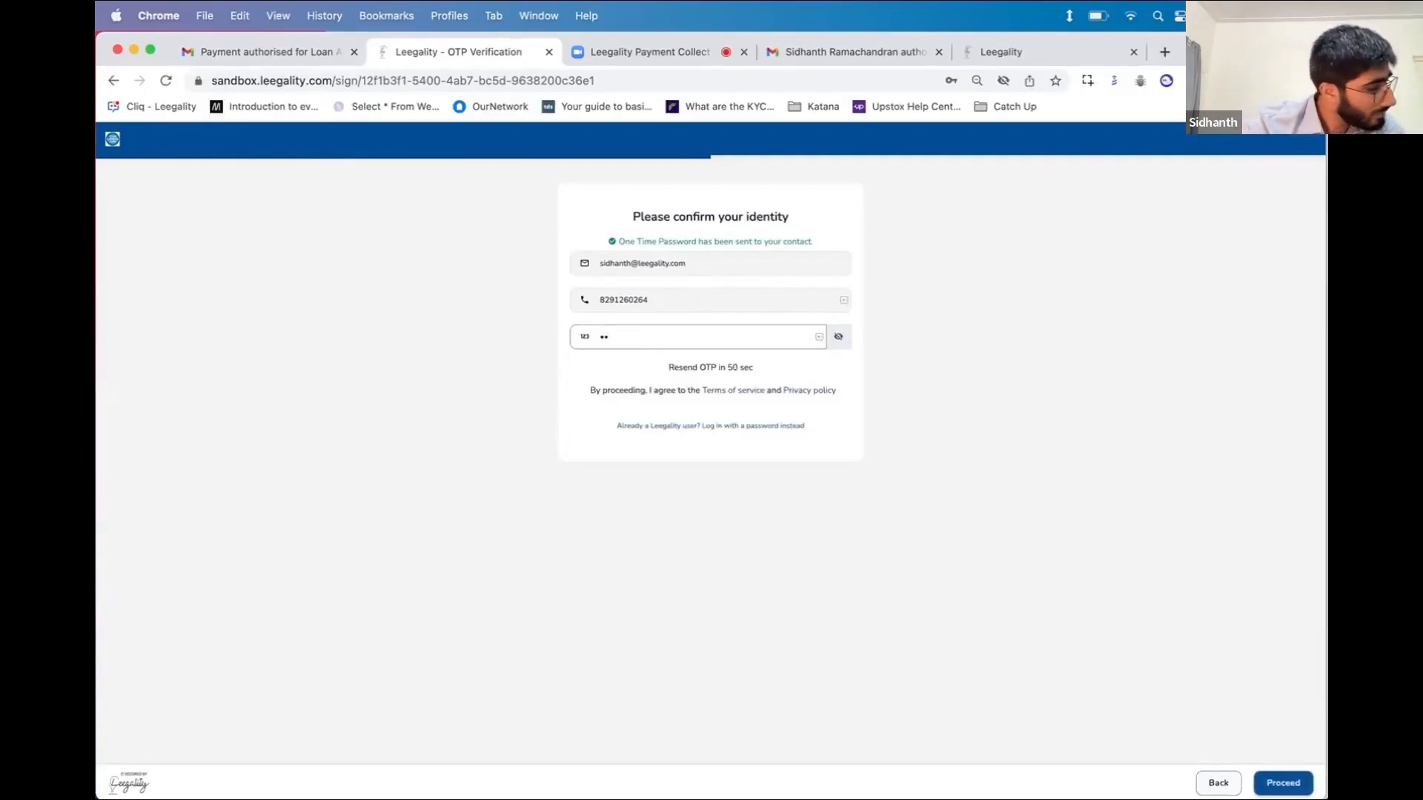
text(•••)
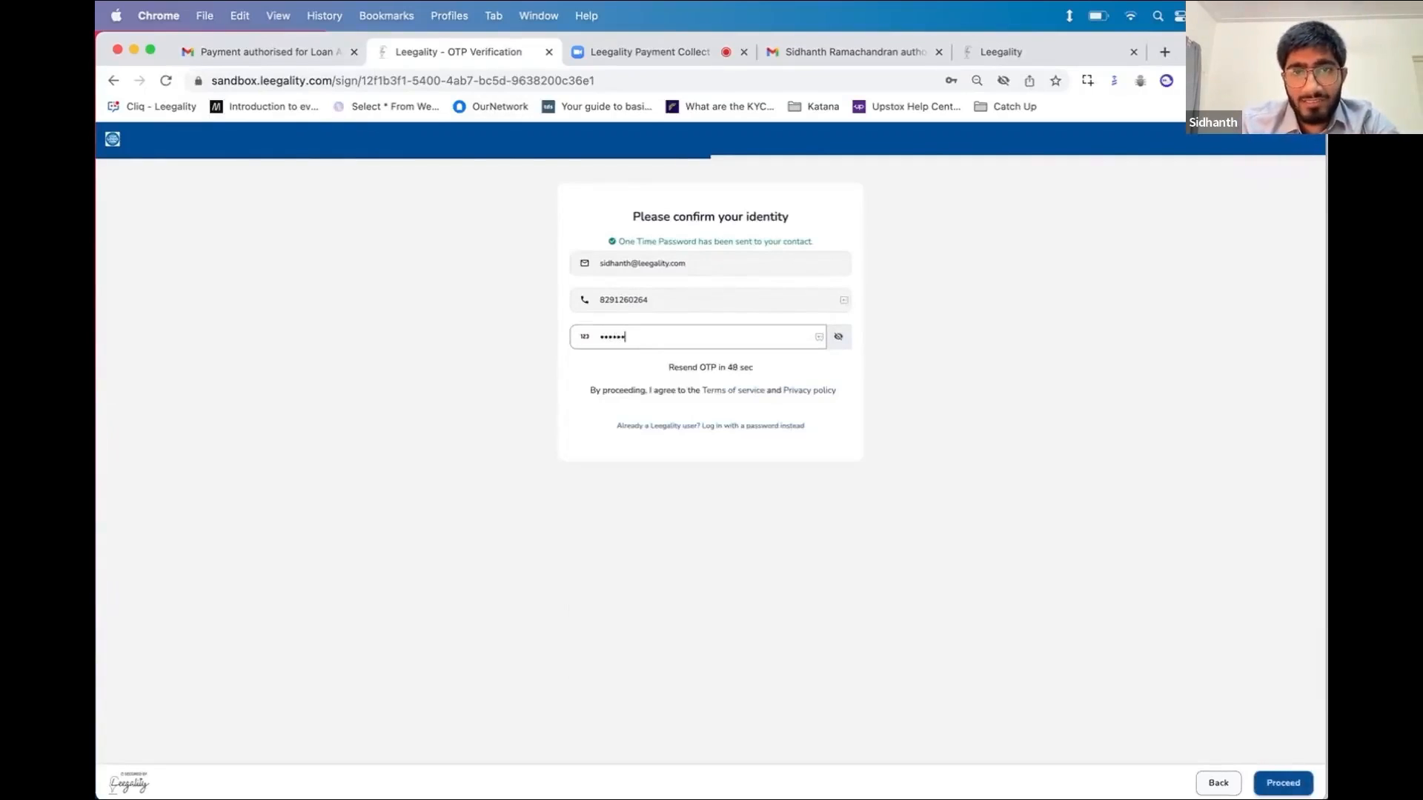
click(1273, 782)
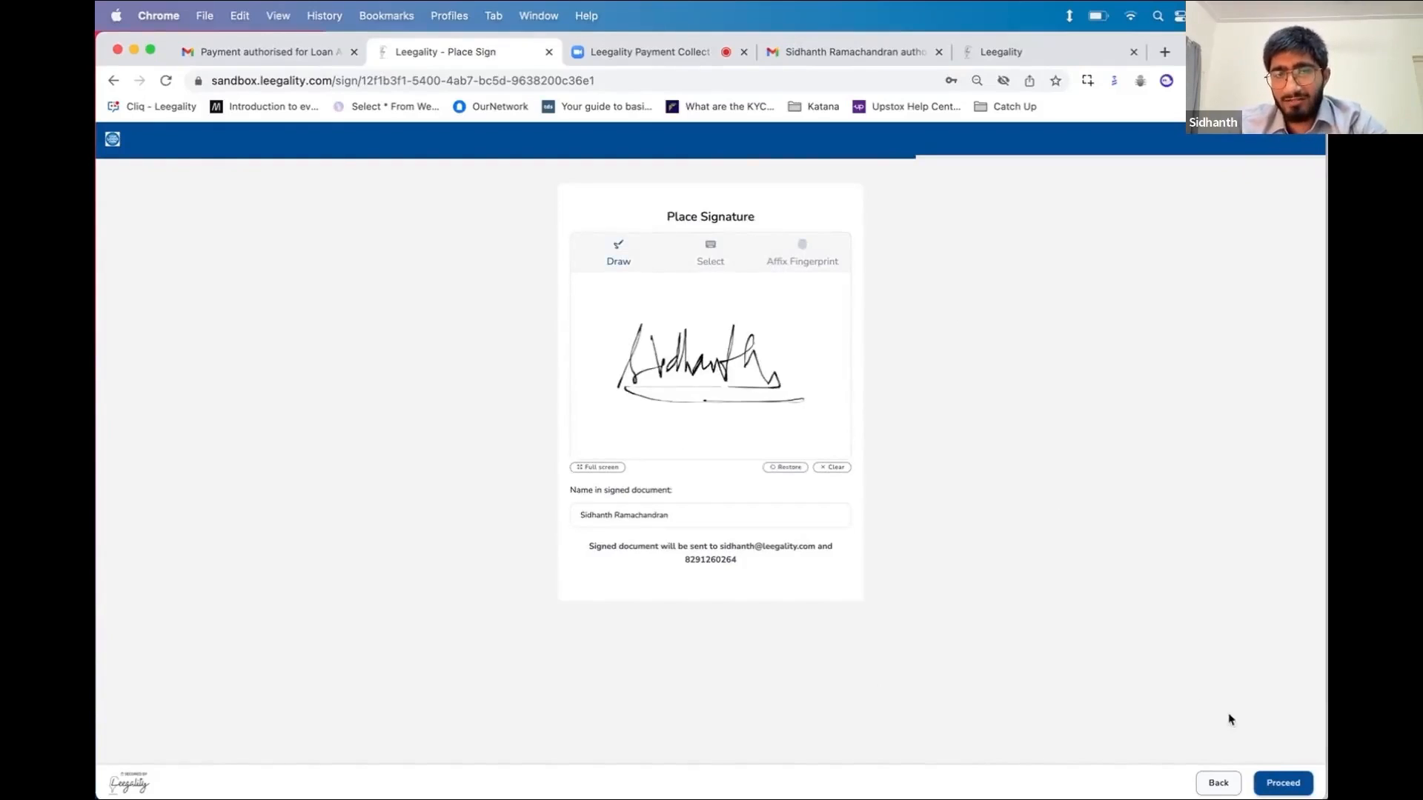
Accept the e-signature consent, sign the Loan Agreement, and return to its details page
click(1284, 783)
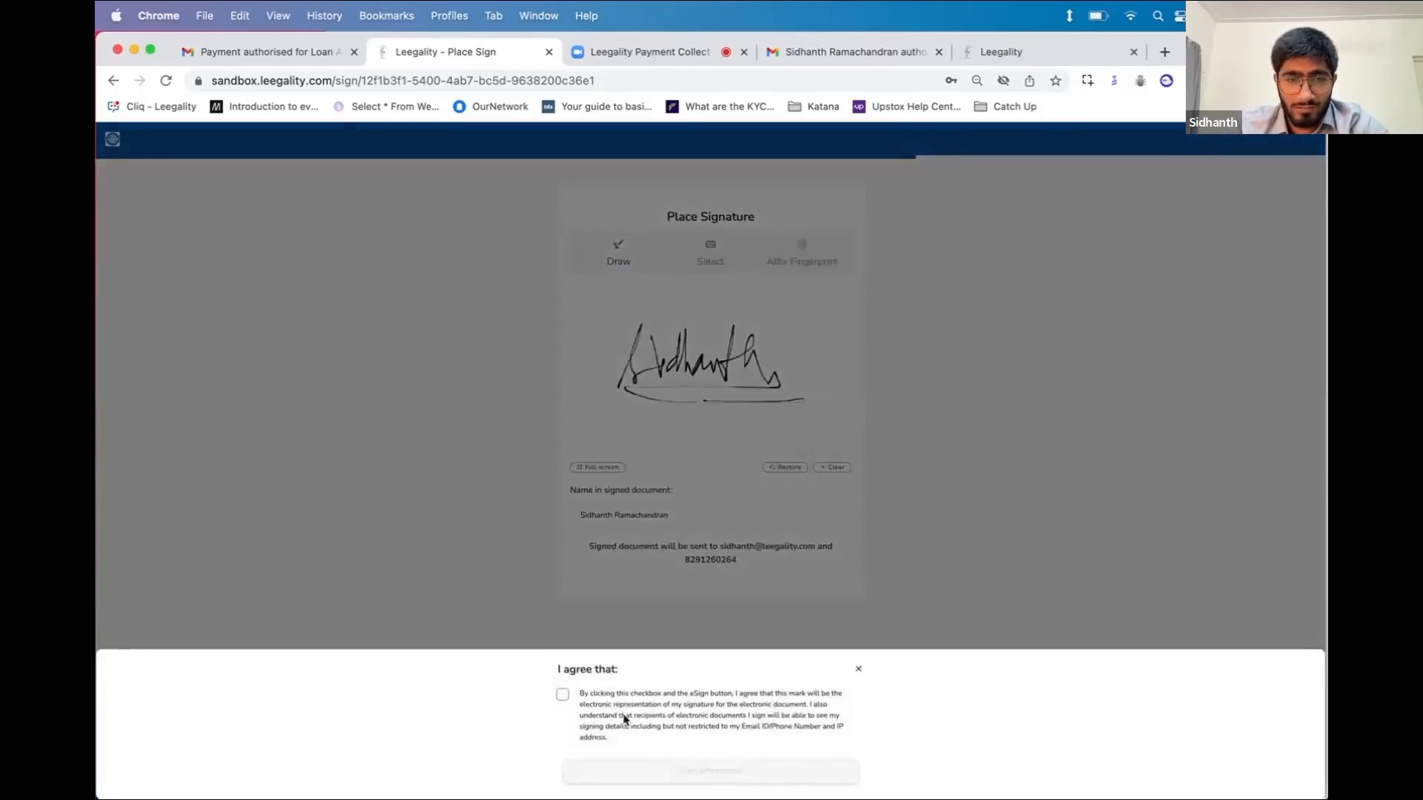
click(623, 716)
click(639, 773)
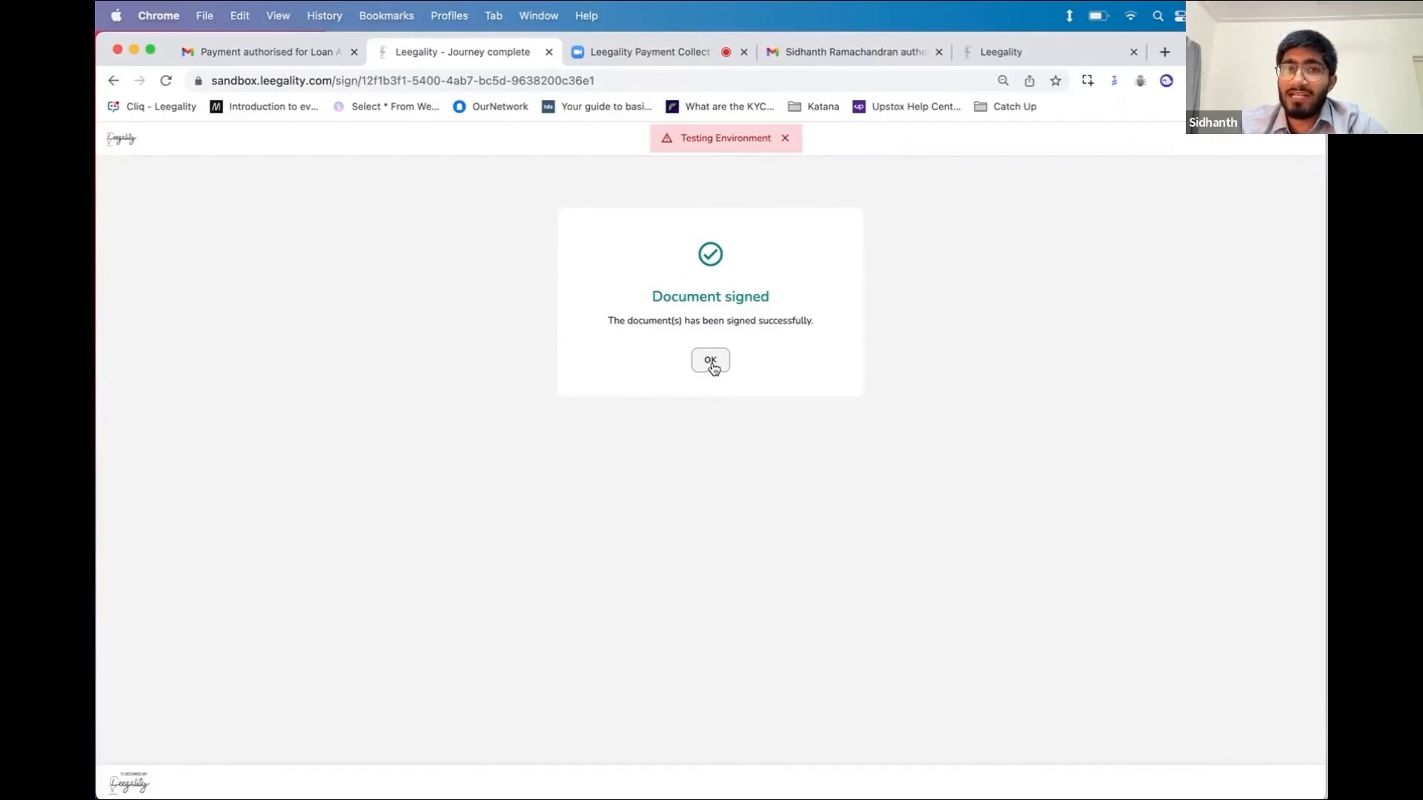
click(1042, 65)
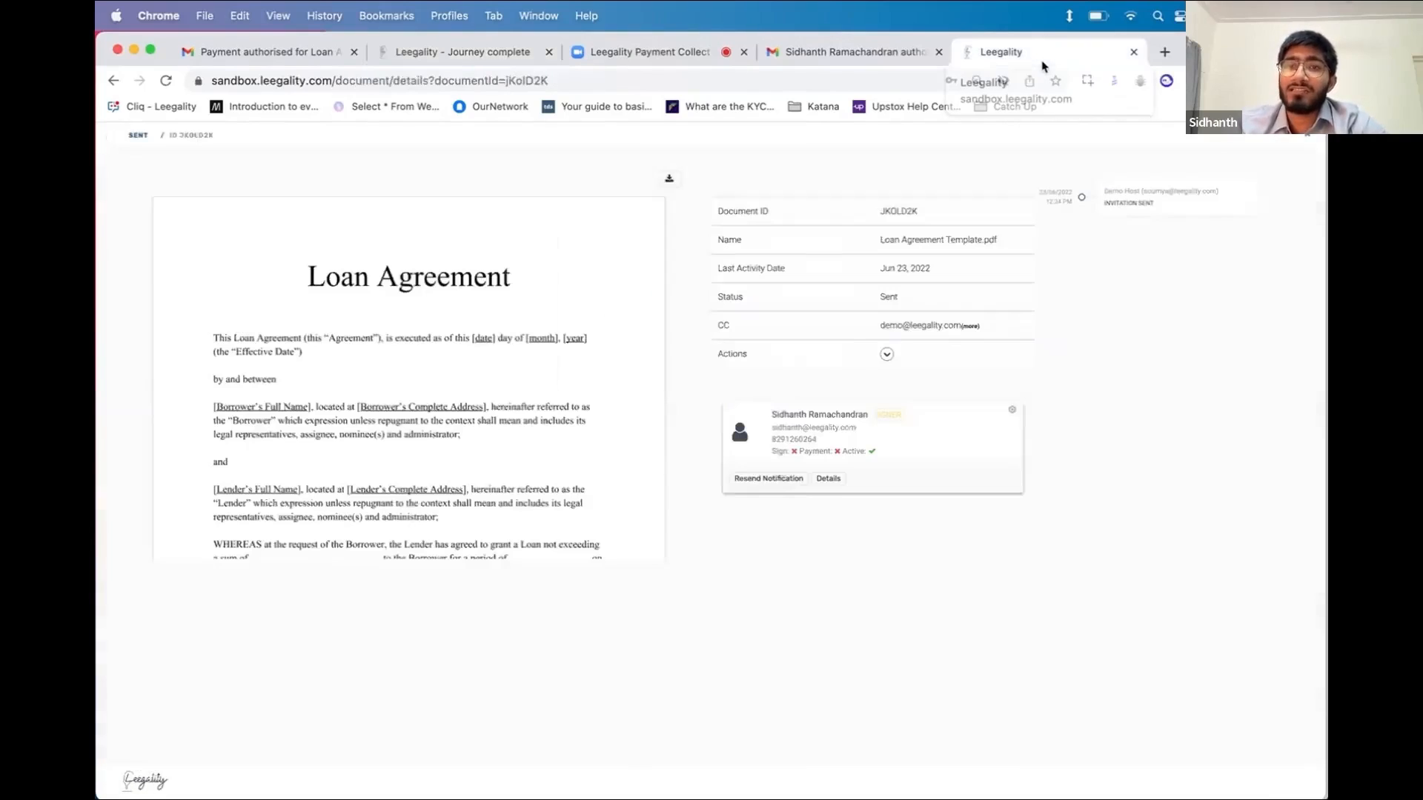
Refresh the details page and check the payment logs for the CAPTURED payment ID and status
click(164, 81)
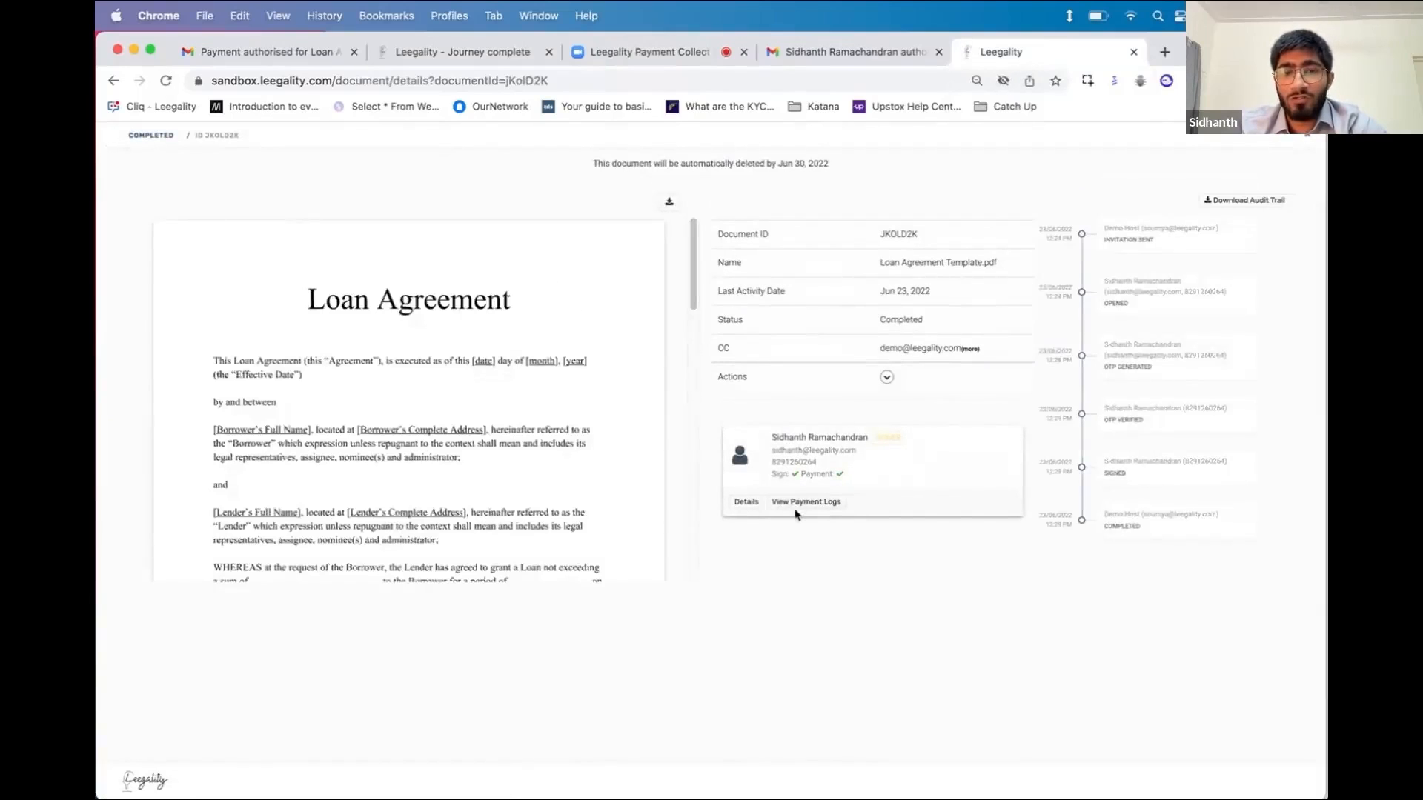
click(796, 508)
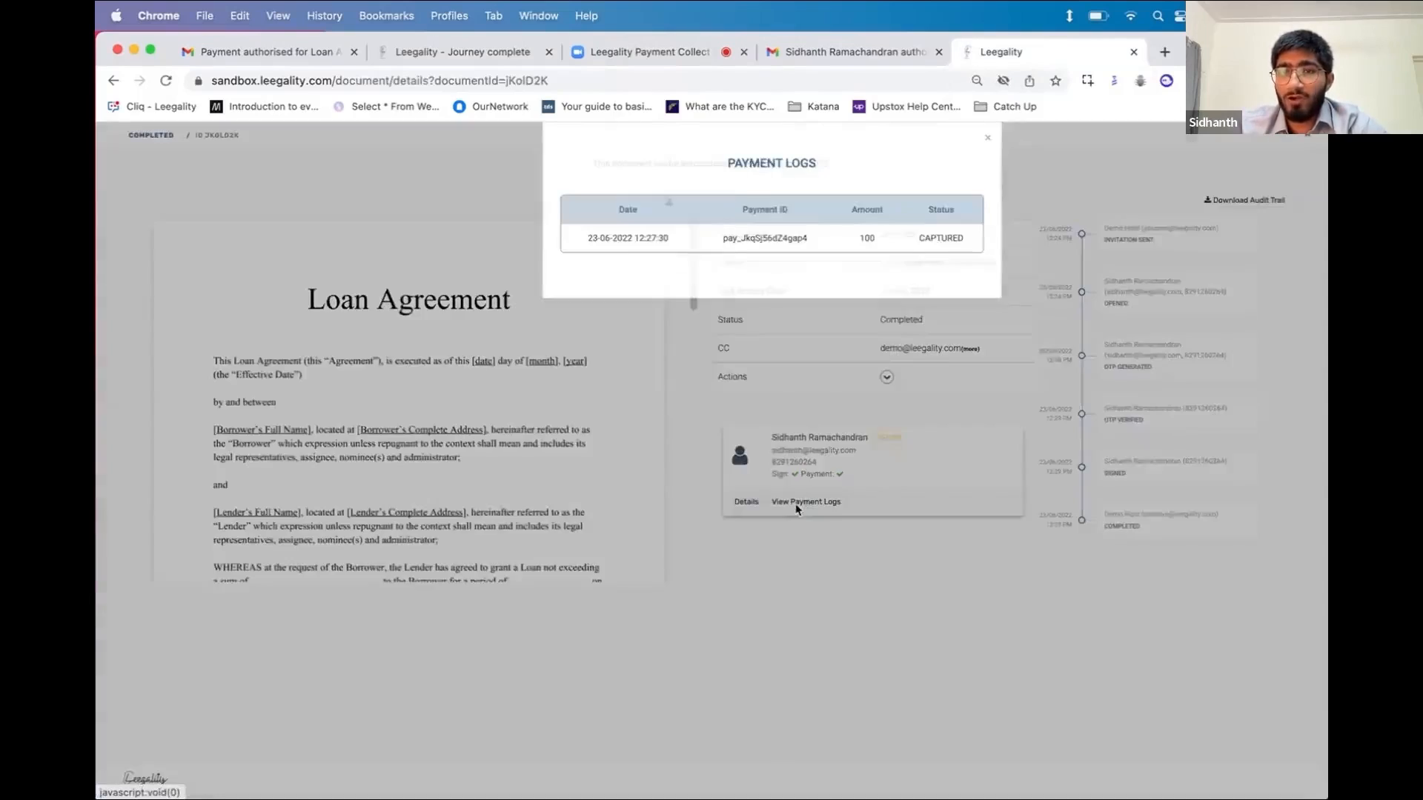
double_click(730, 258)
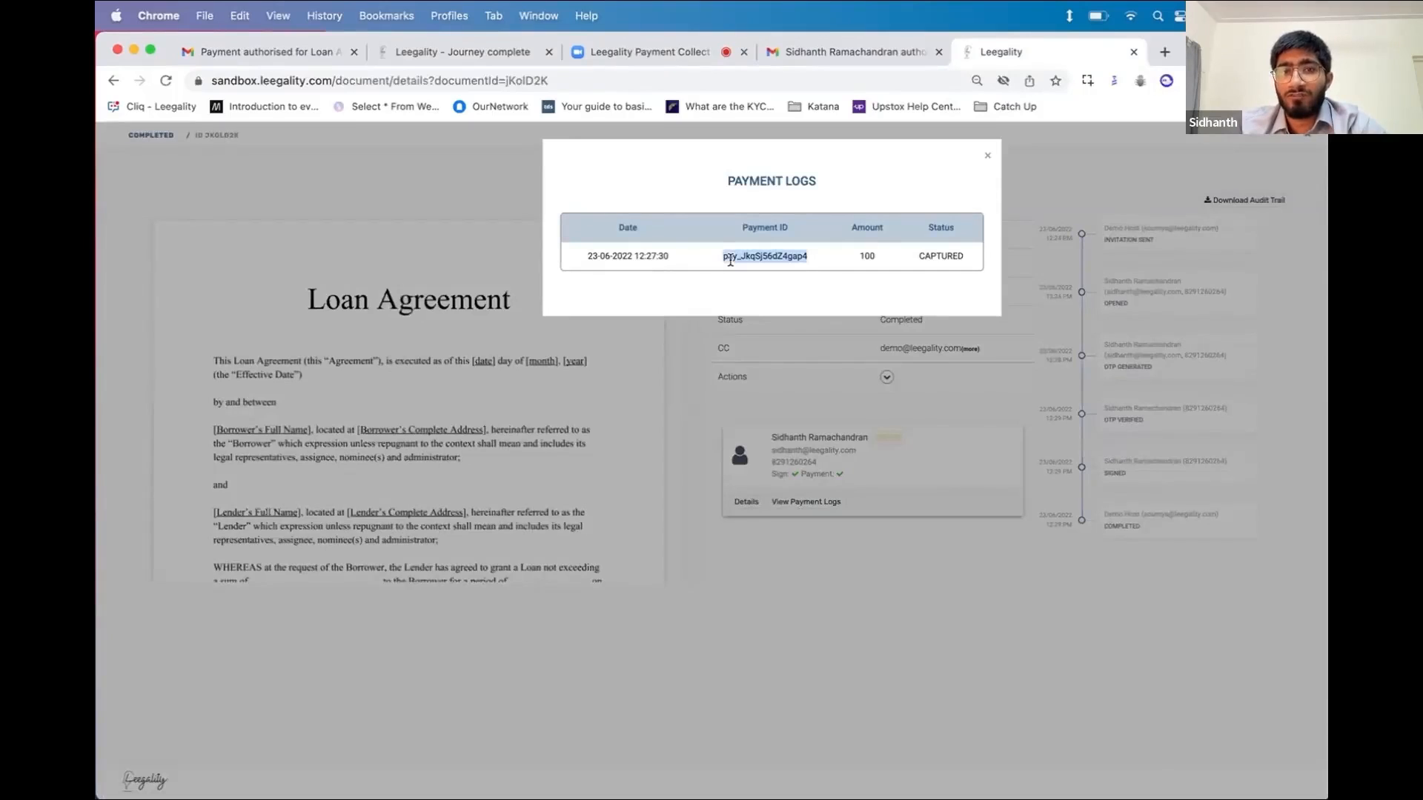
double_click(945, 256)
click(988, 155)
Open the Completed documents list, then the Account section's Activity Logs
click(151, 136)
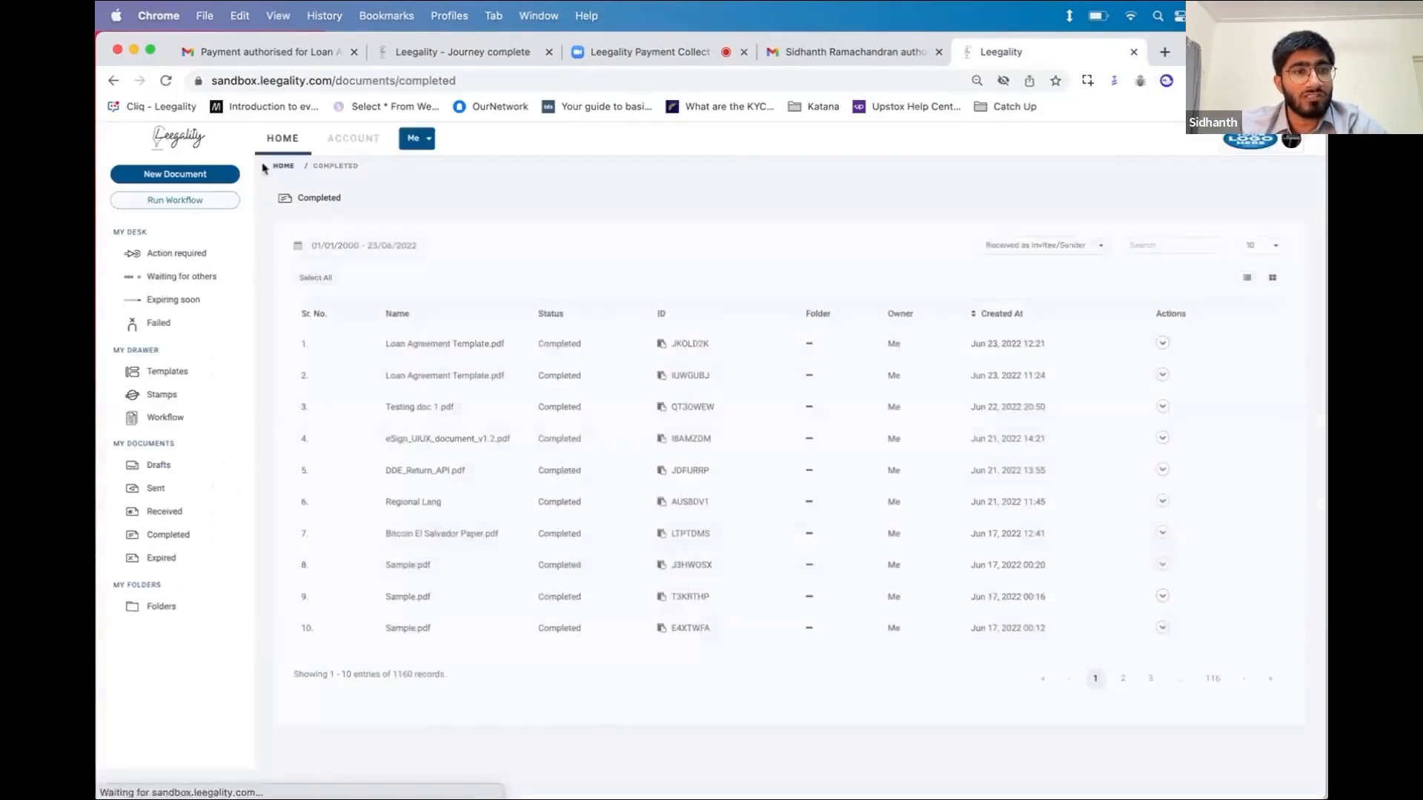
click(353, 138)
click(219, 470)
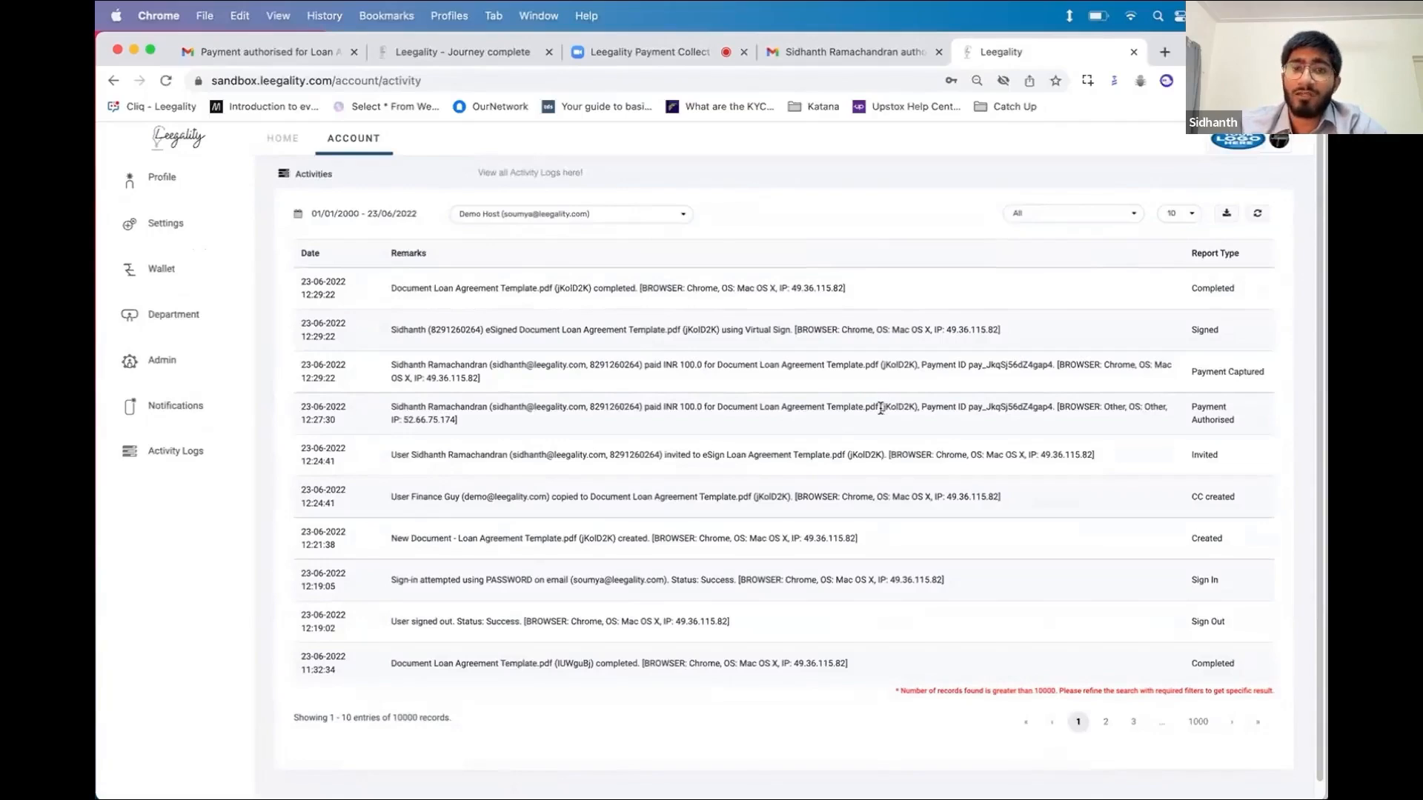
drag(1178, 412, 482, 365)
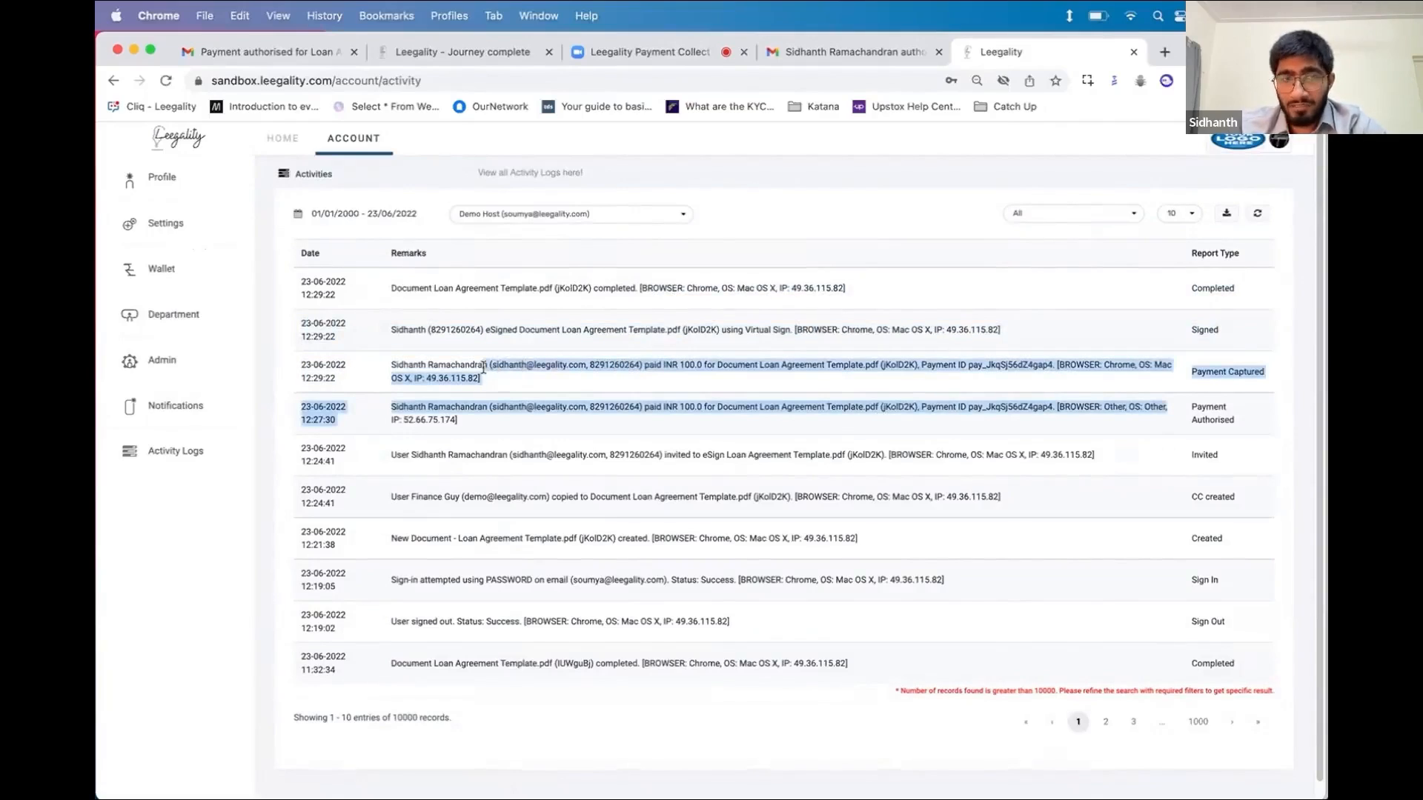
click(354, 367)
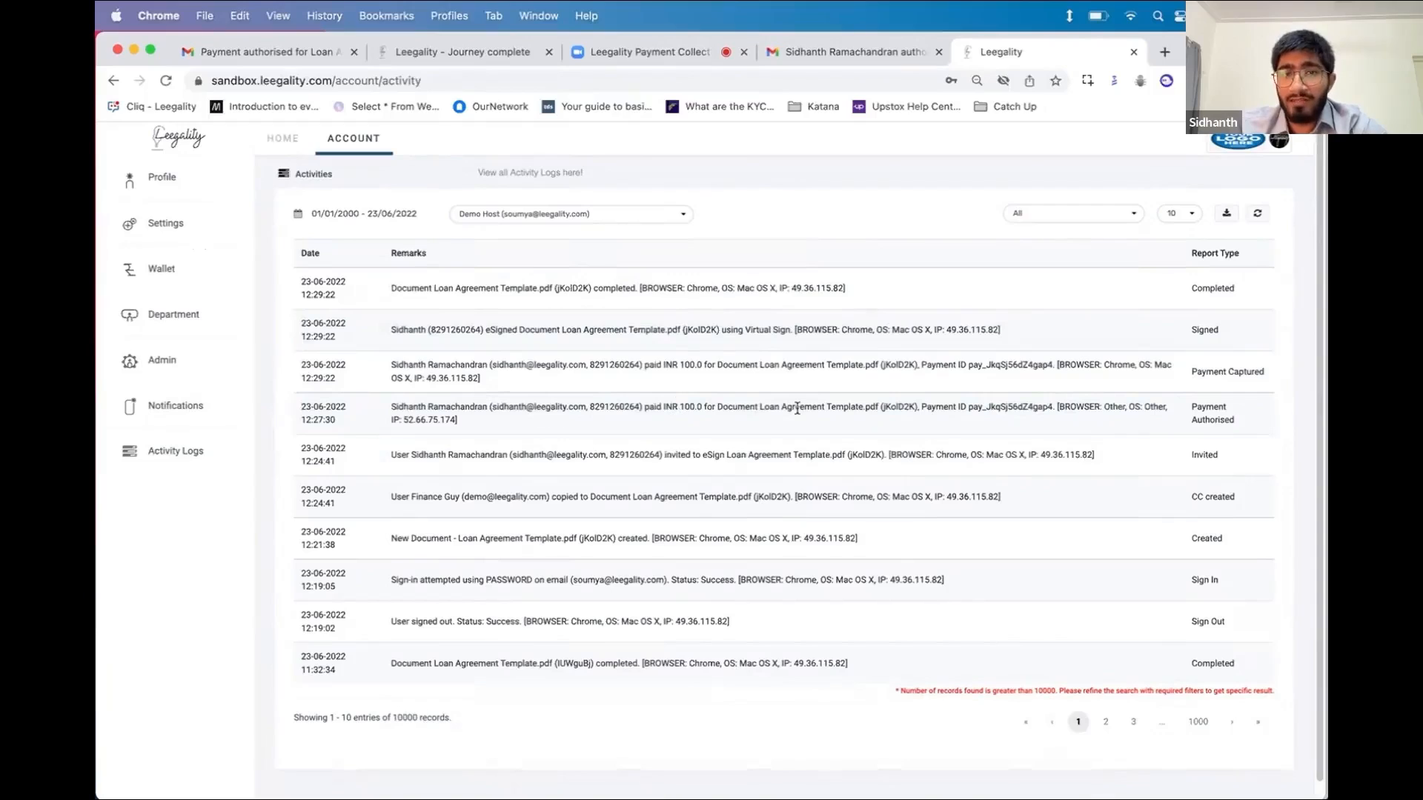
drag(1232, 420, 420, 368)
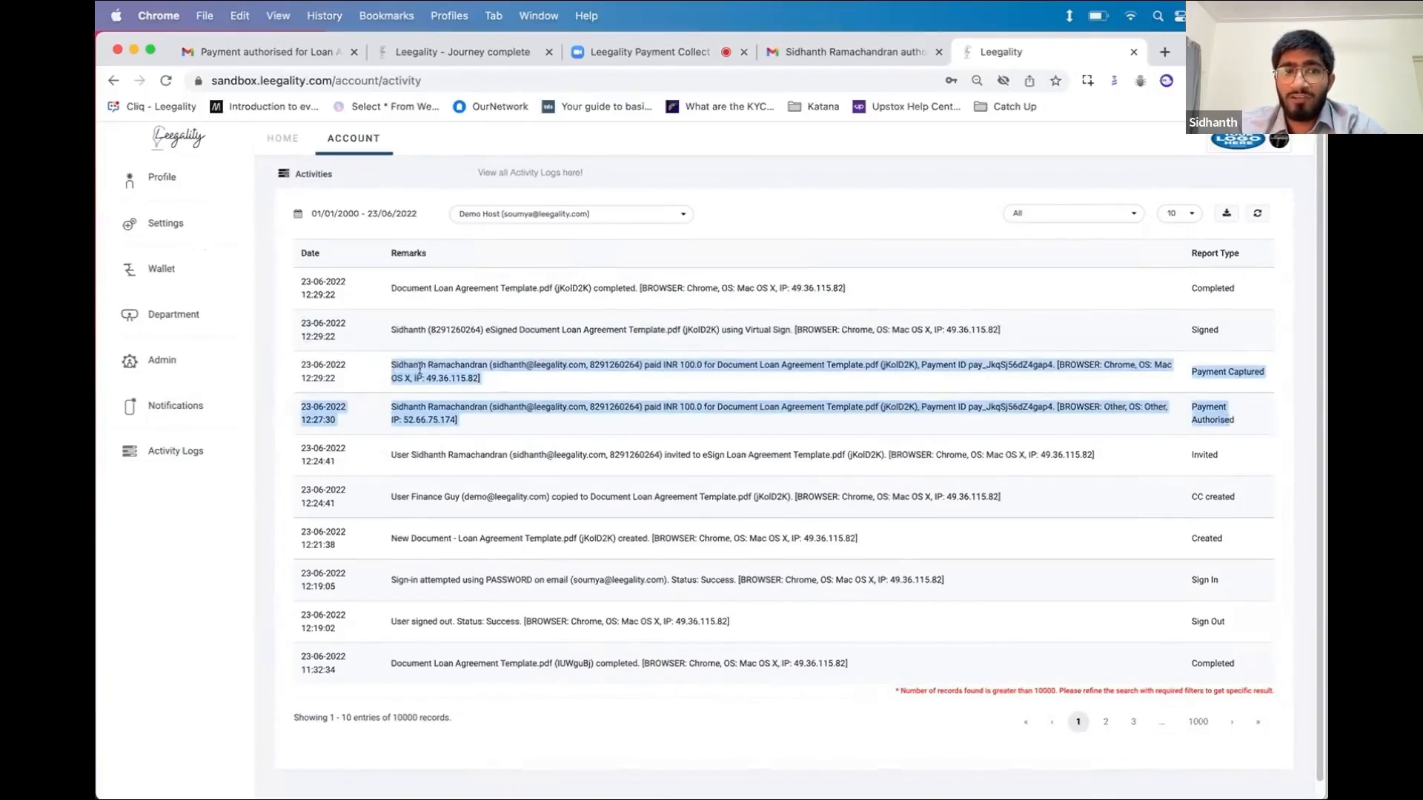
click(492, 403)
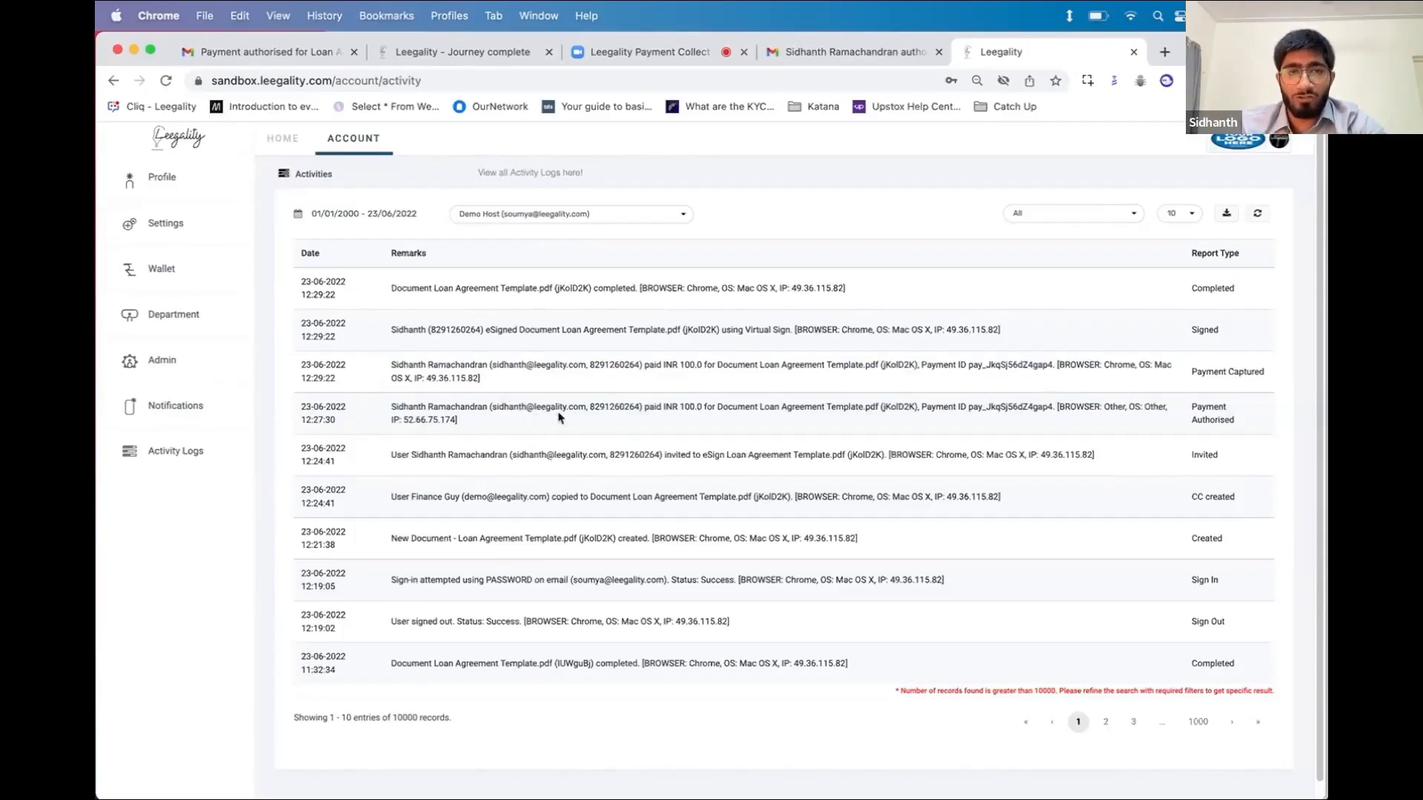
Go back to the HOME dashboard with its completion counts and latest eSigning logs
click(300, 142)
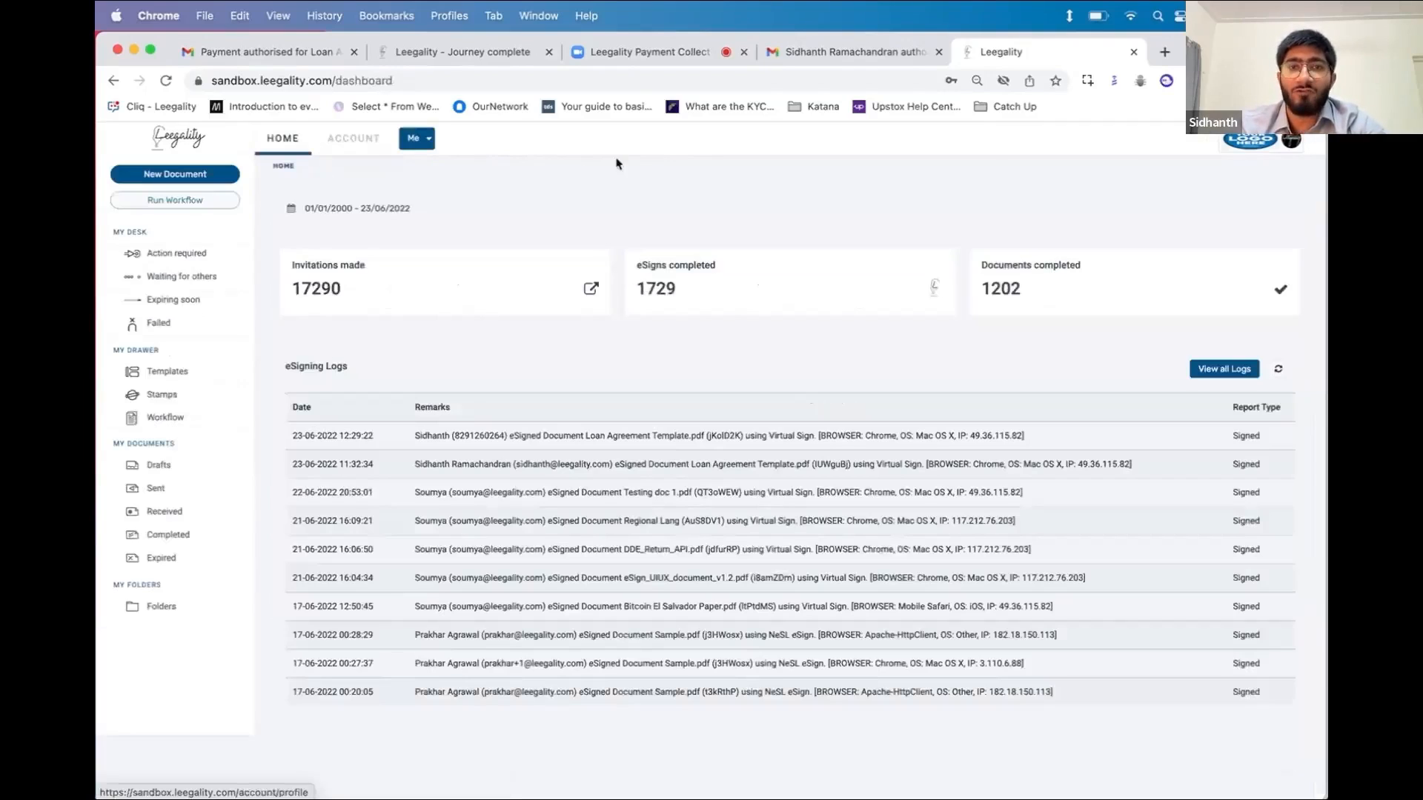